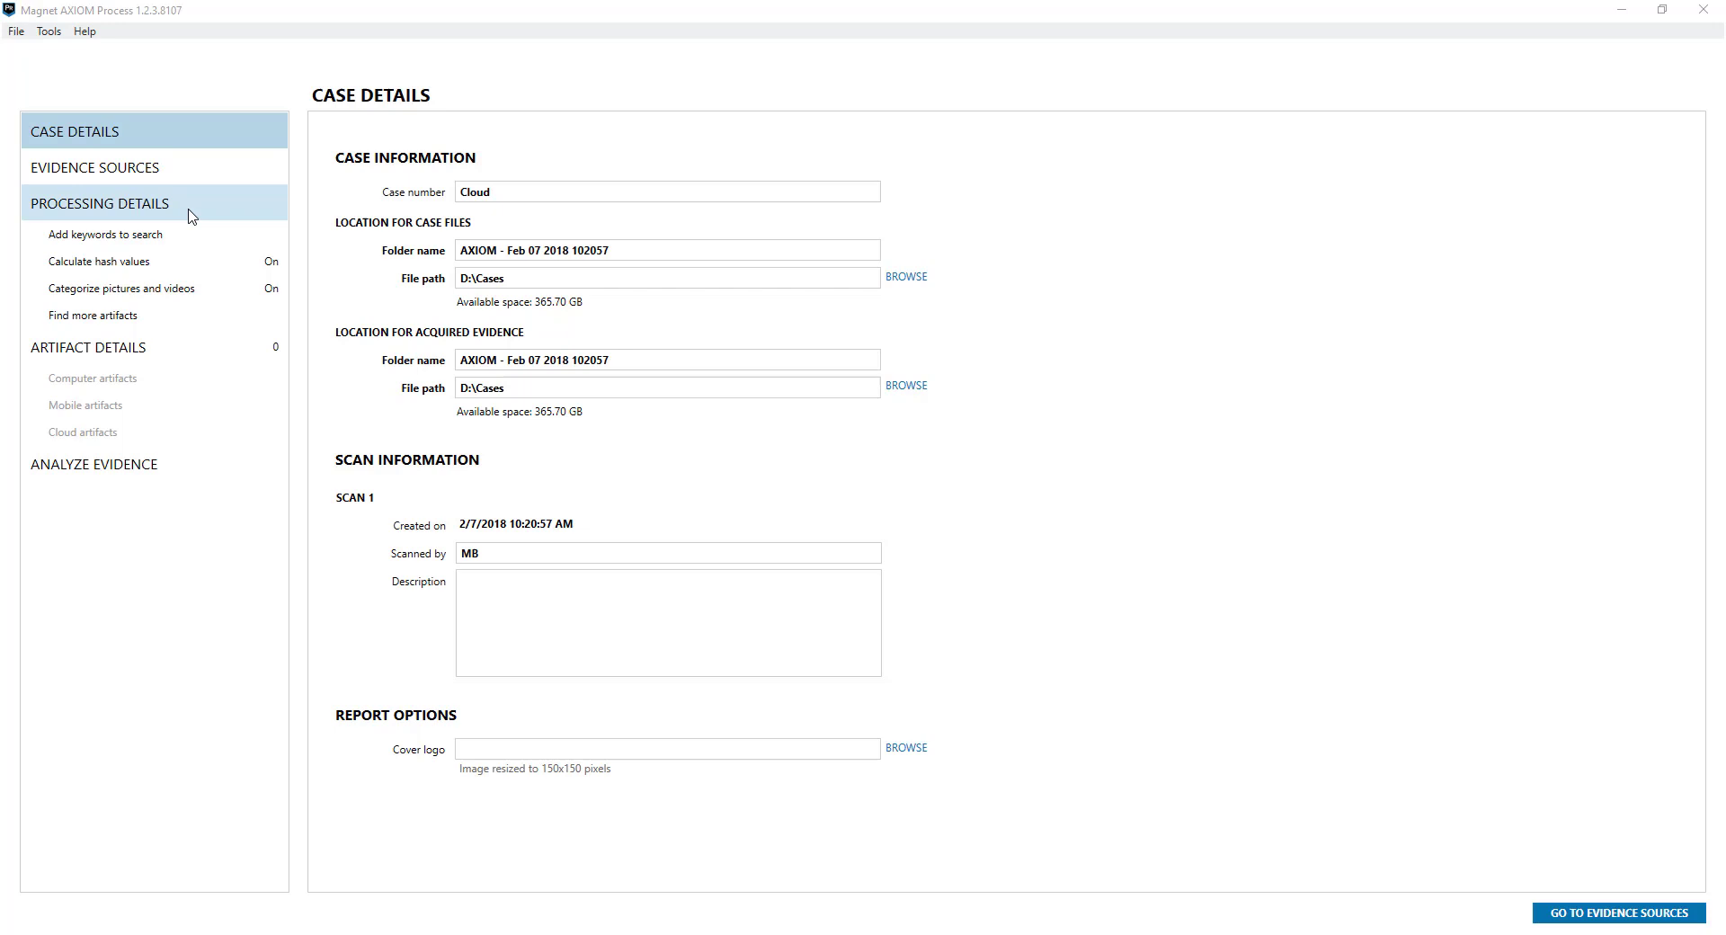
Move on from the Cloud case details to the Evidence Sources page
left_click(1596, 914)
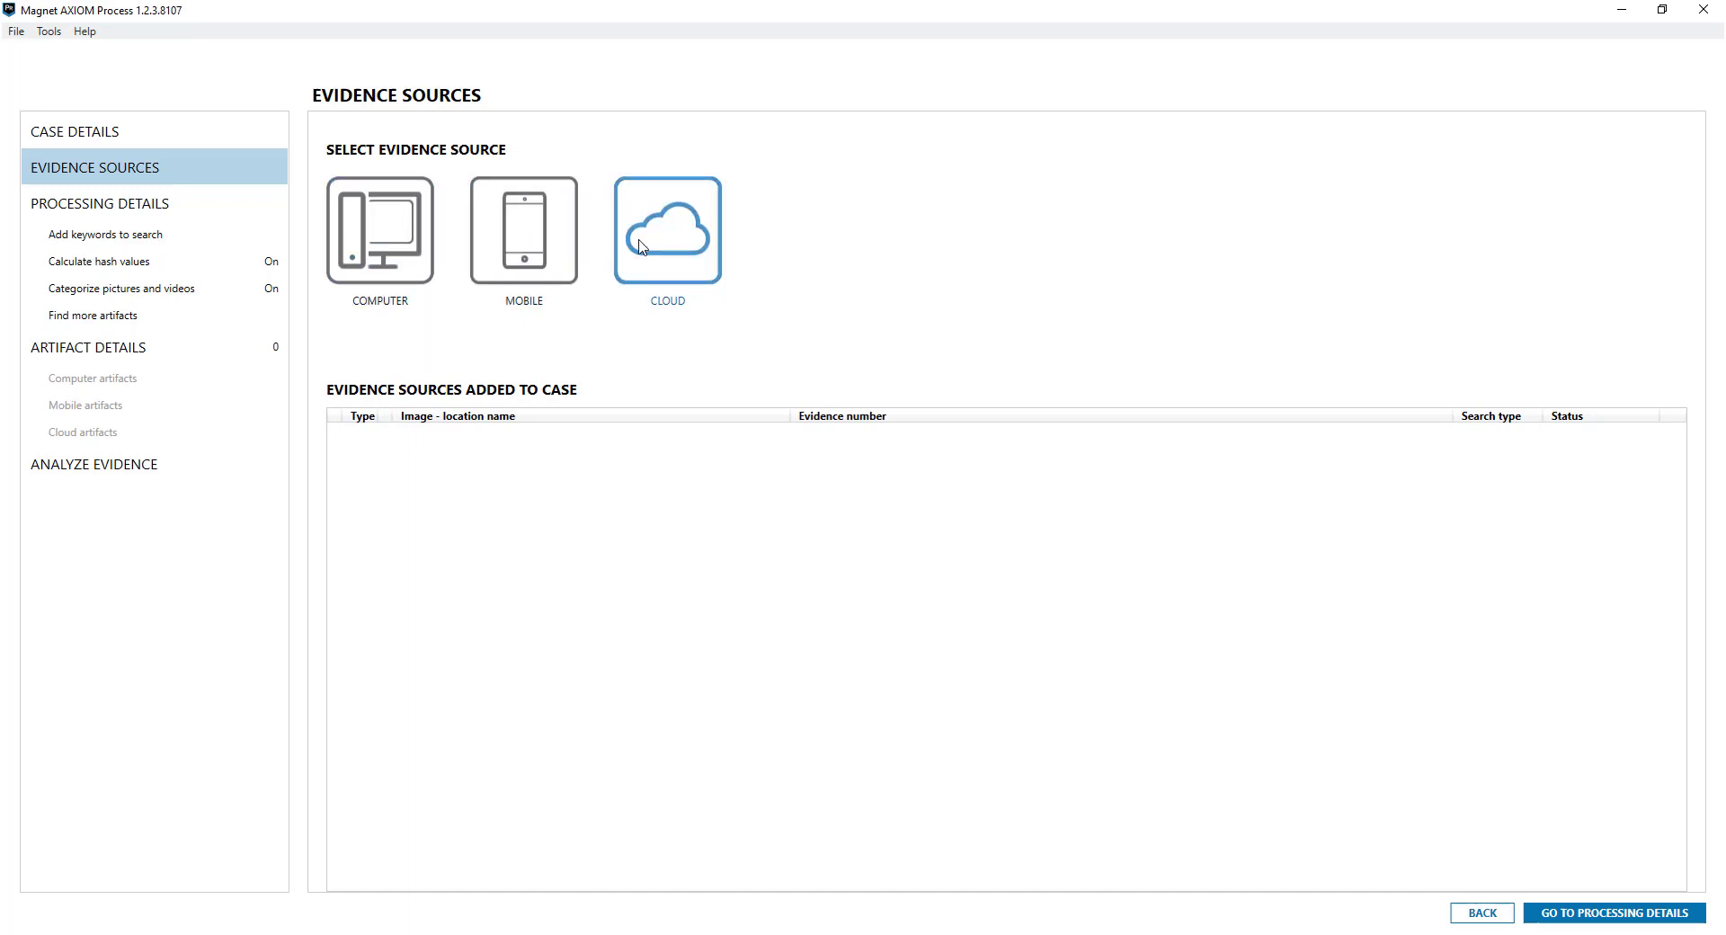
Choose Cloud as the evidence type and start acquiring cloud evidence
left_click(674, 262)
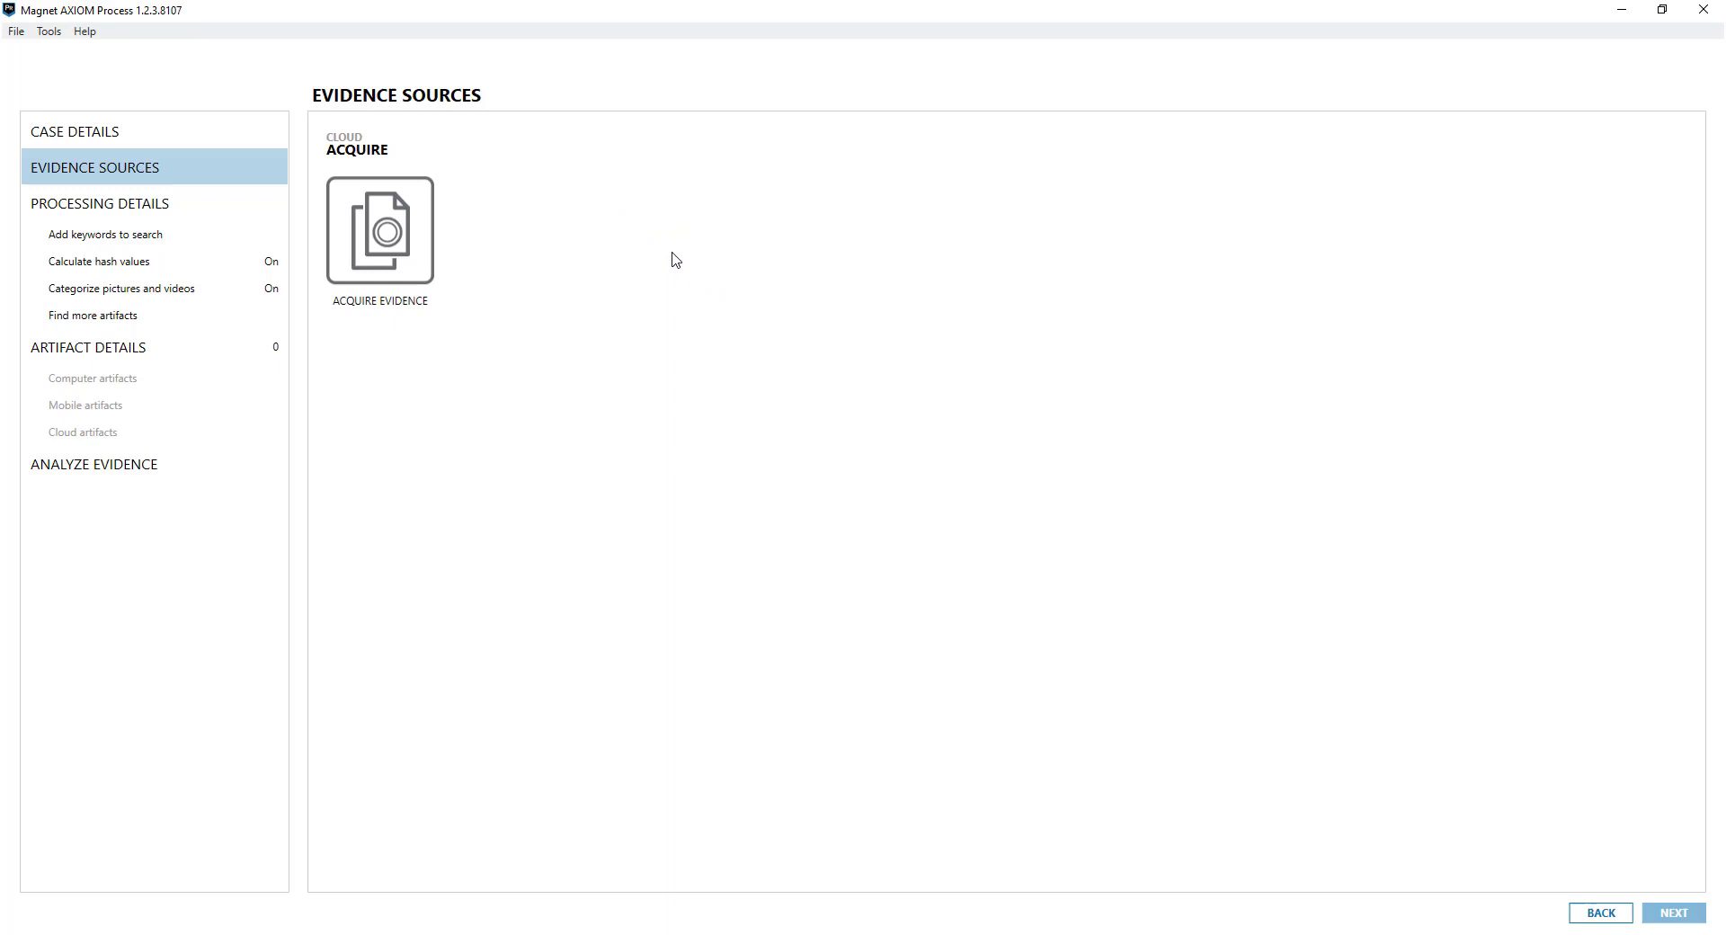
left_click(416, 262)
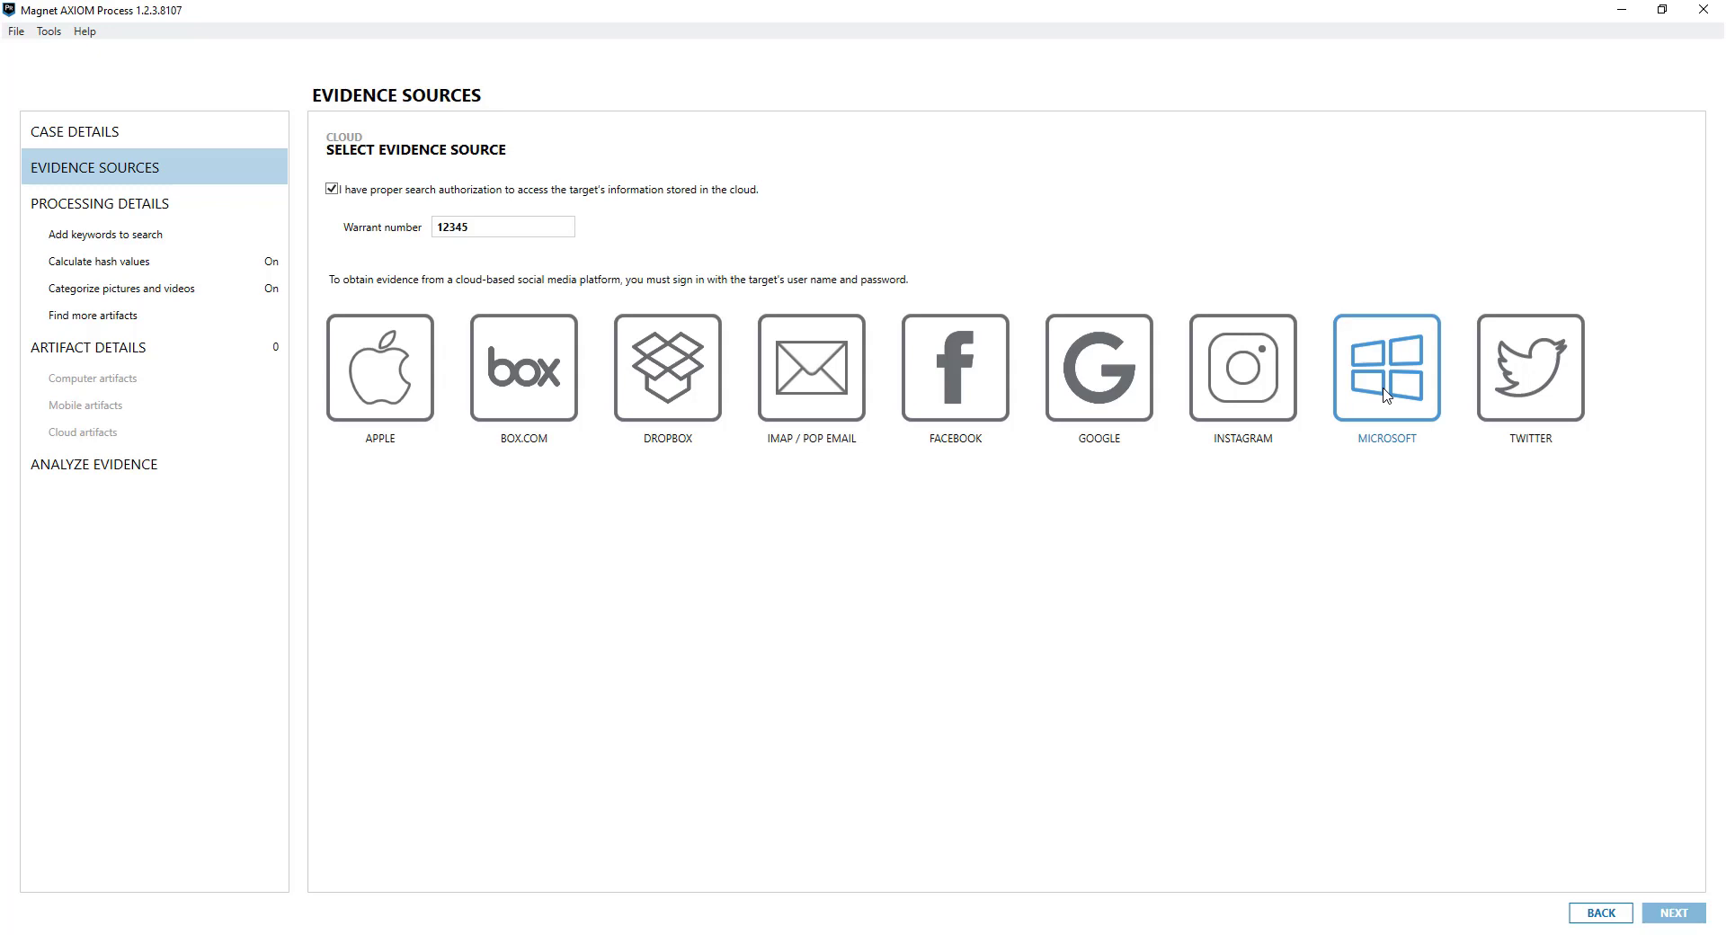
Pick Google as the cloud service, view its sign-in methods, then bring up the AXIOM Examine windows
left_click(1094, 372)
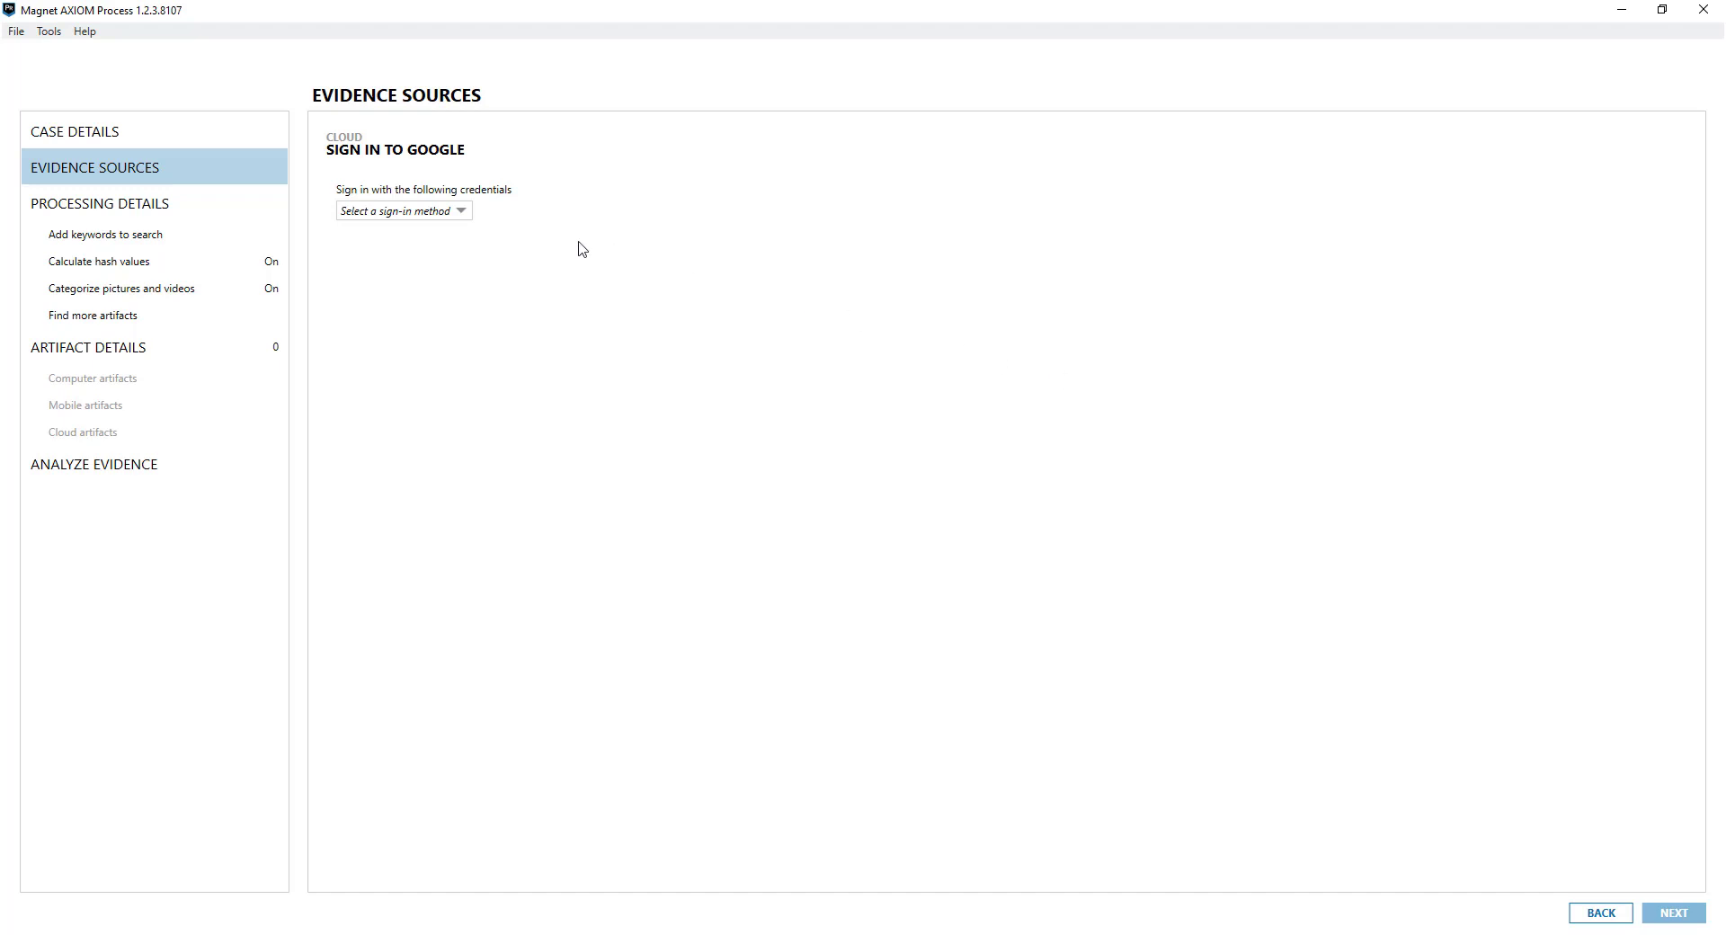
left_click(467, 216)
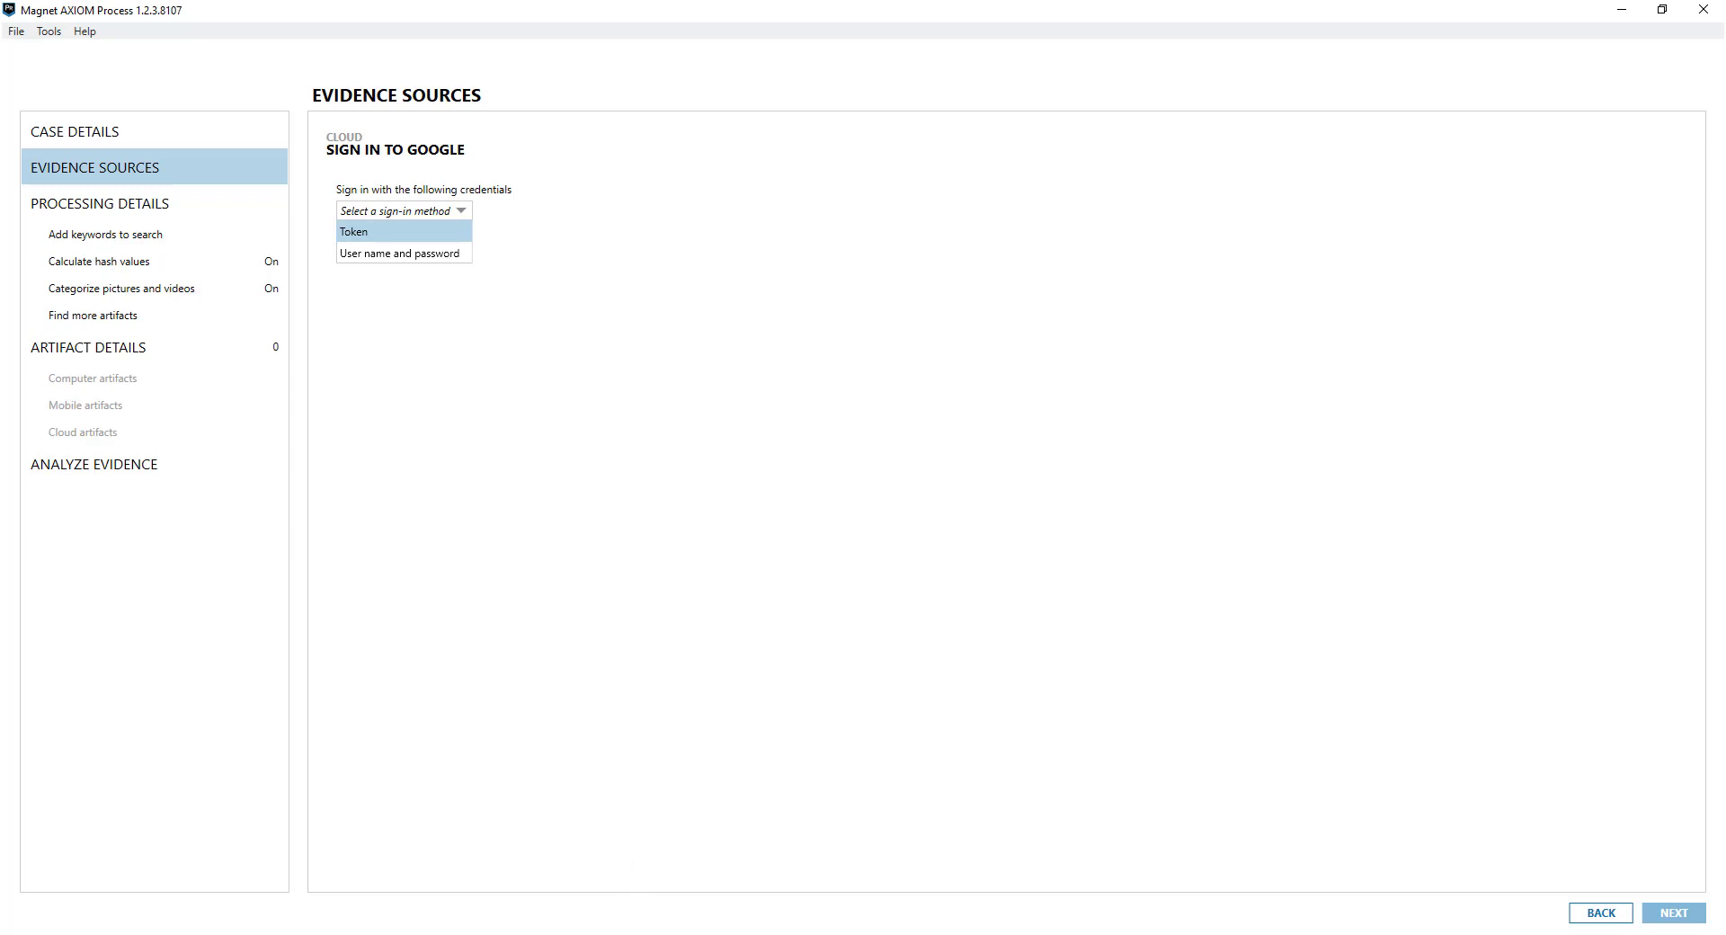
left_click(629, 934)
left_click(804, 915)
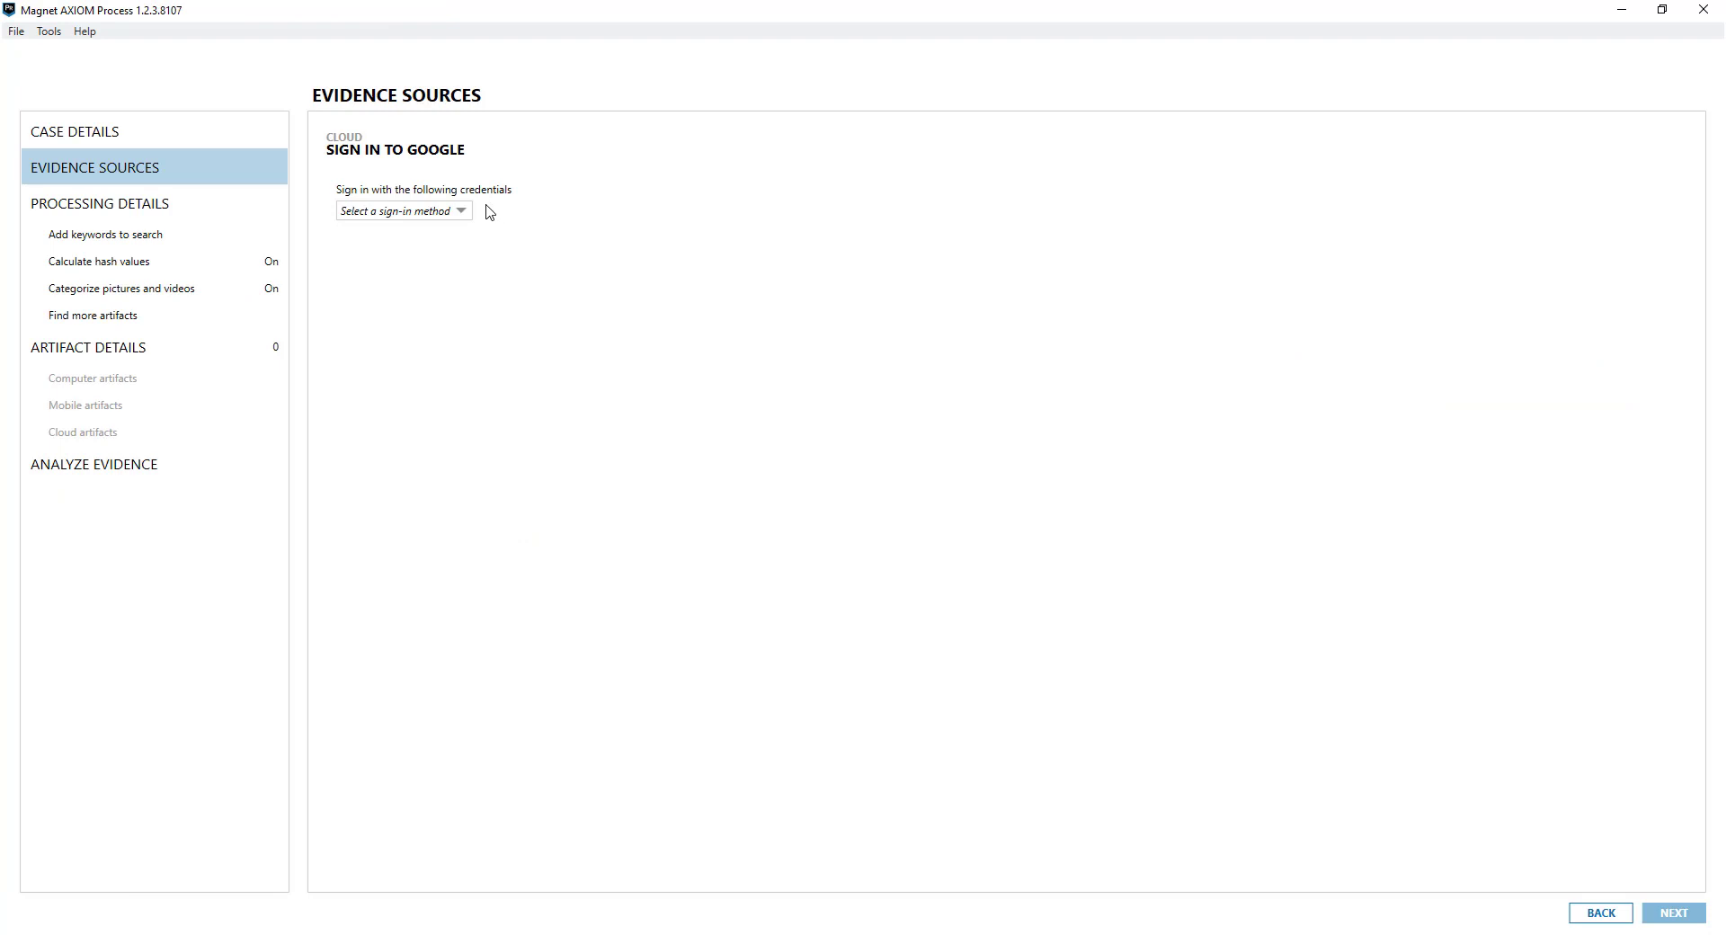
left_click(463, 211)
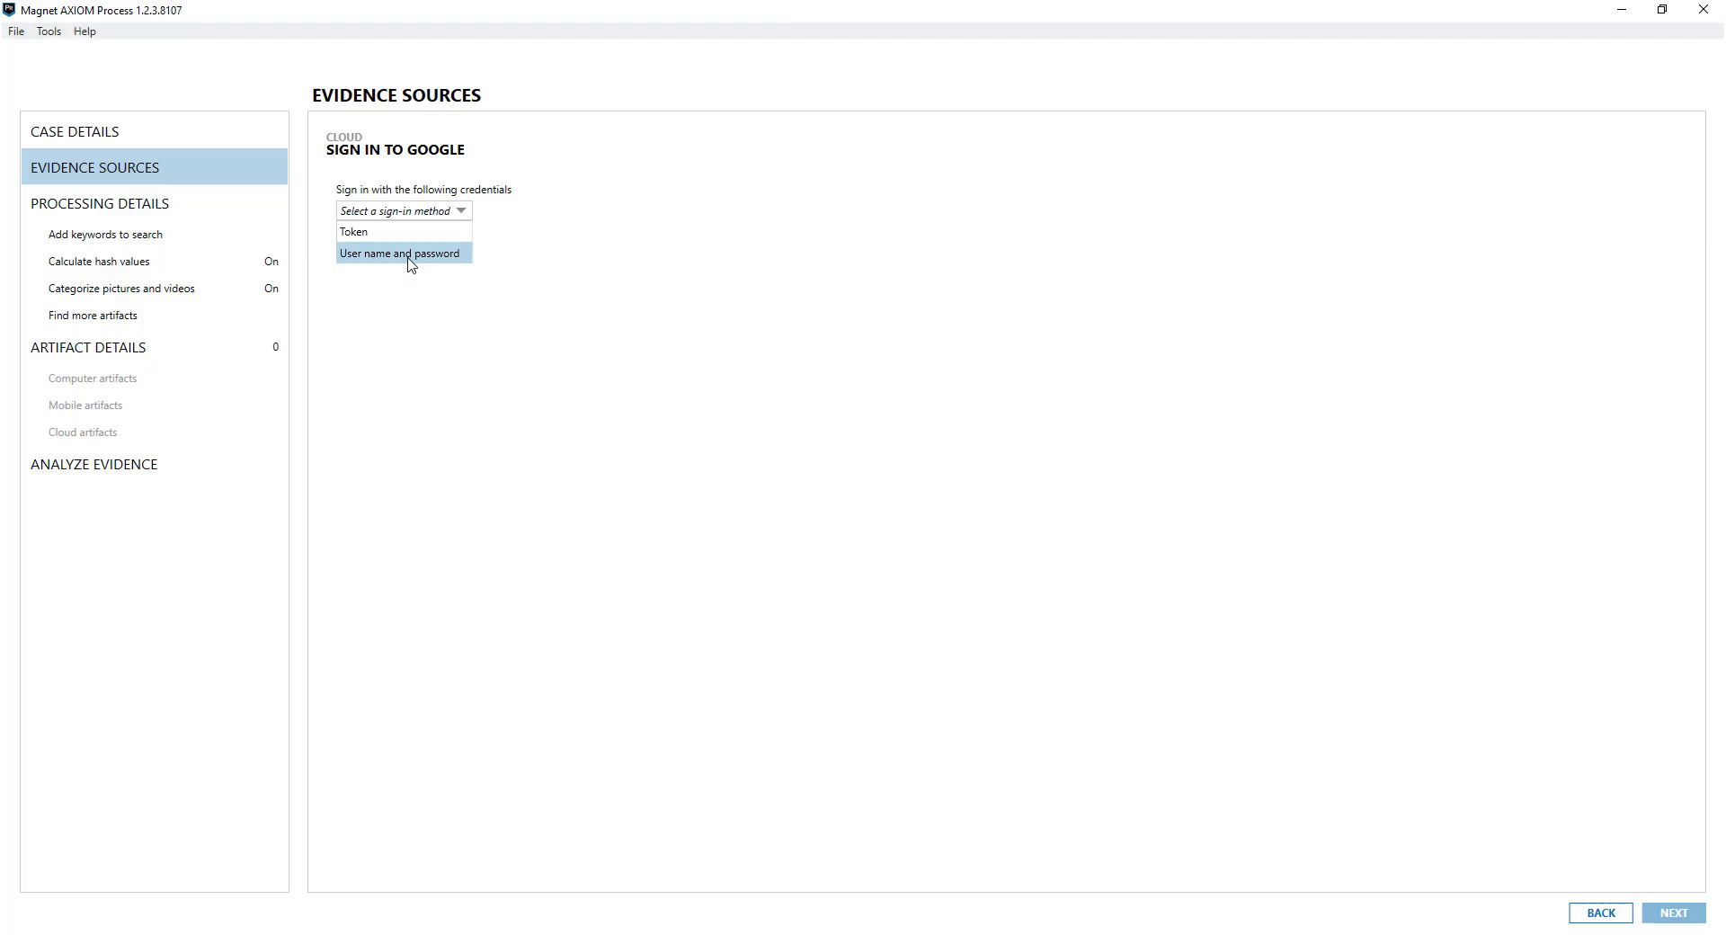
Sign in to Google with the account's email and password, and allow access to its data
left_click(407, 254)
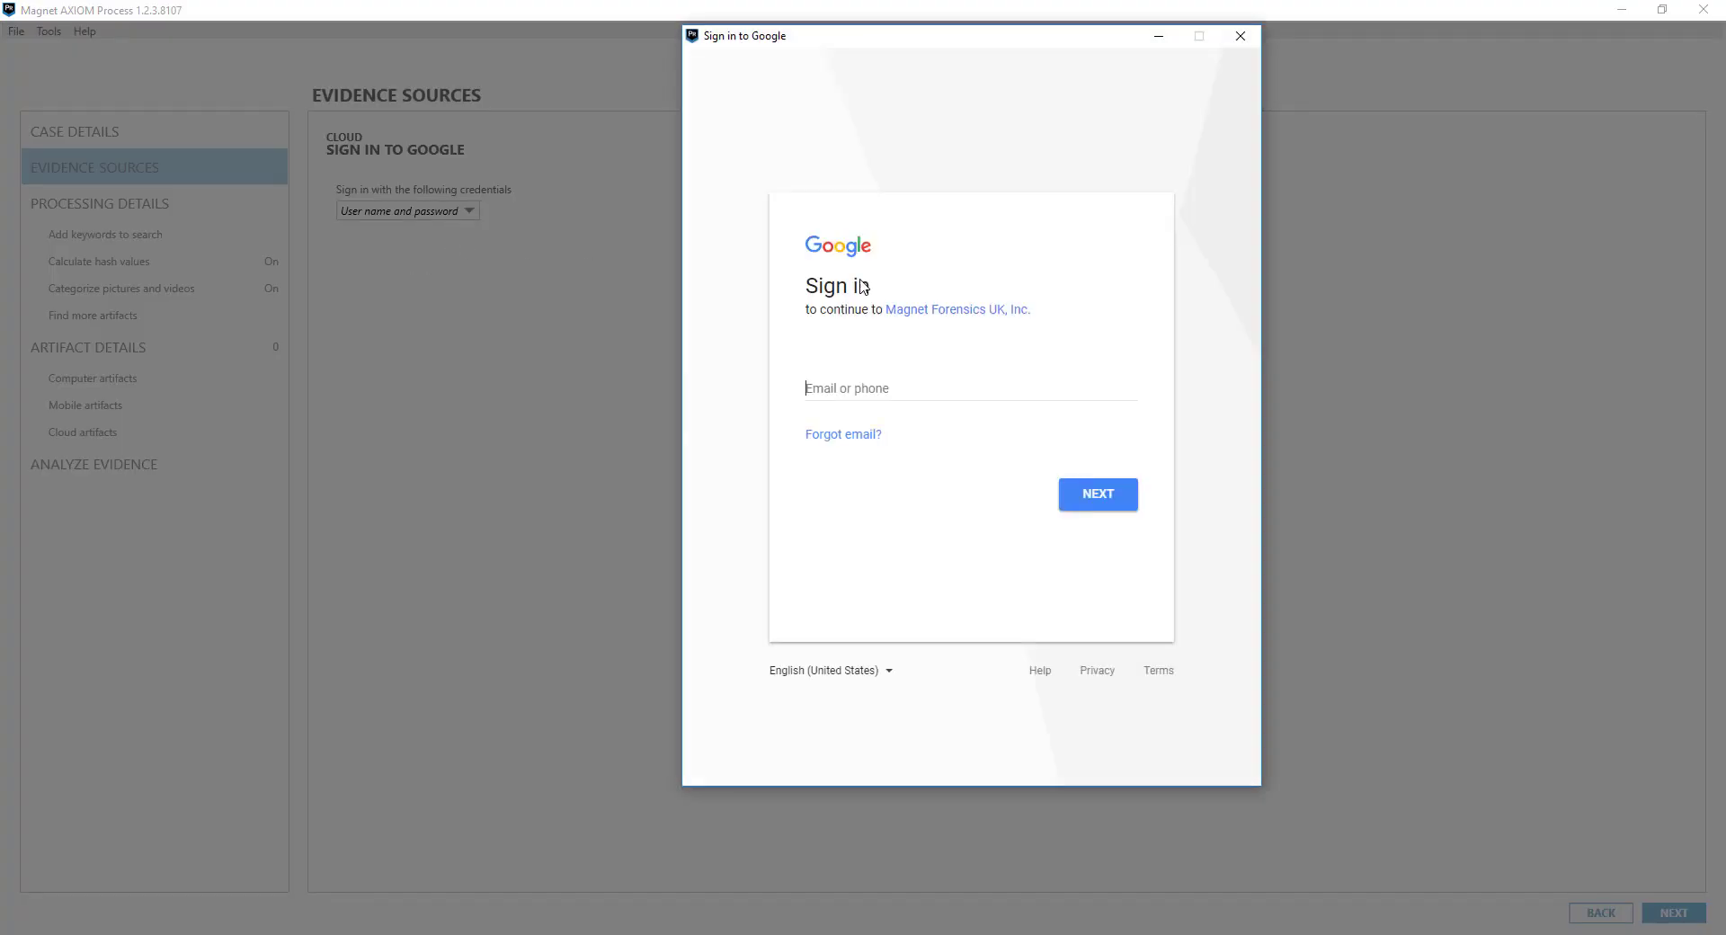
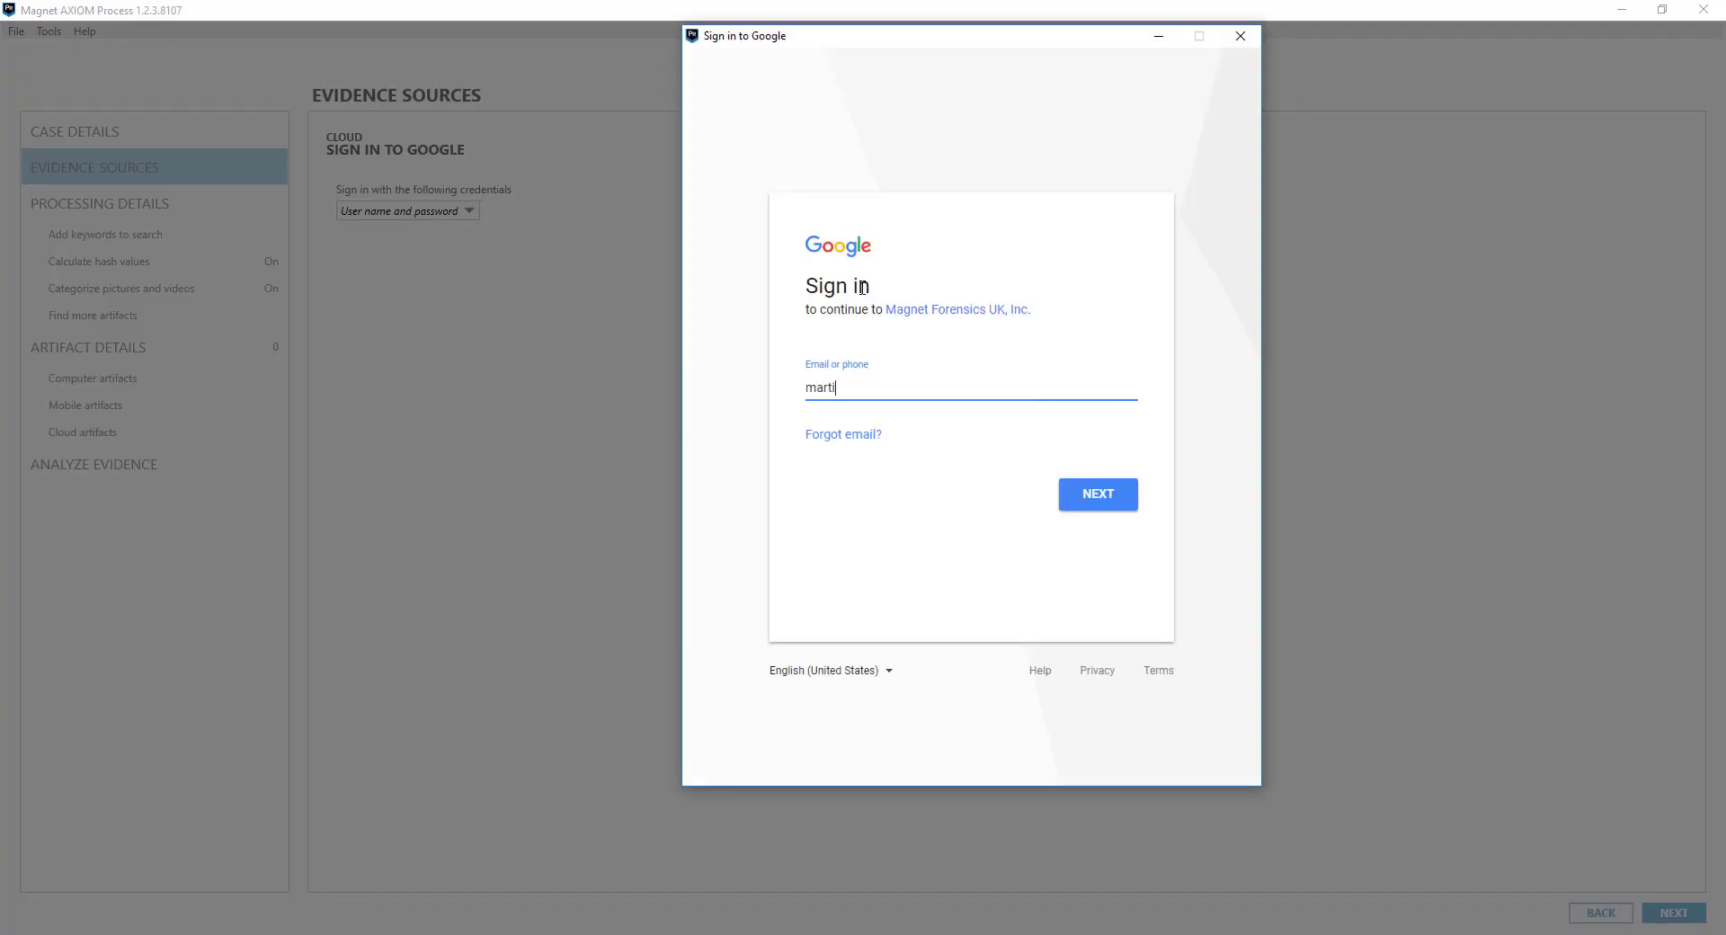
left_click(1093, 500)
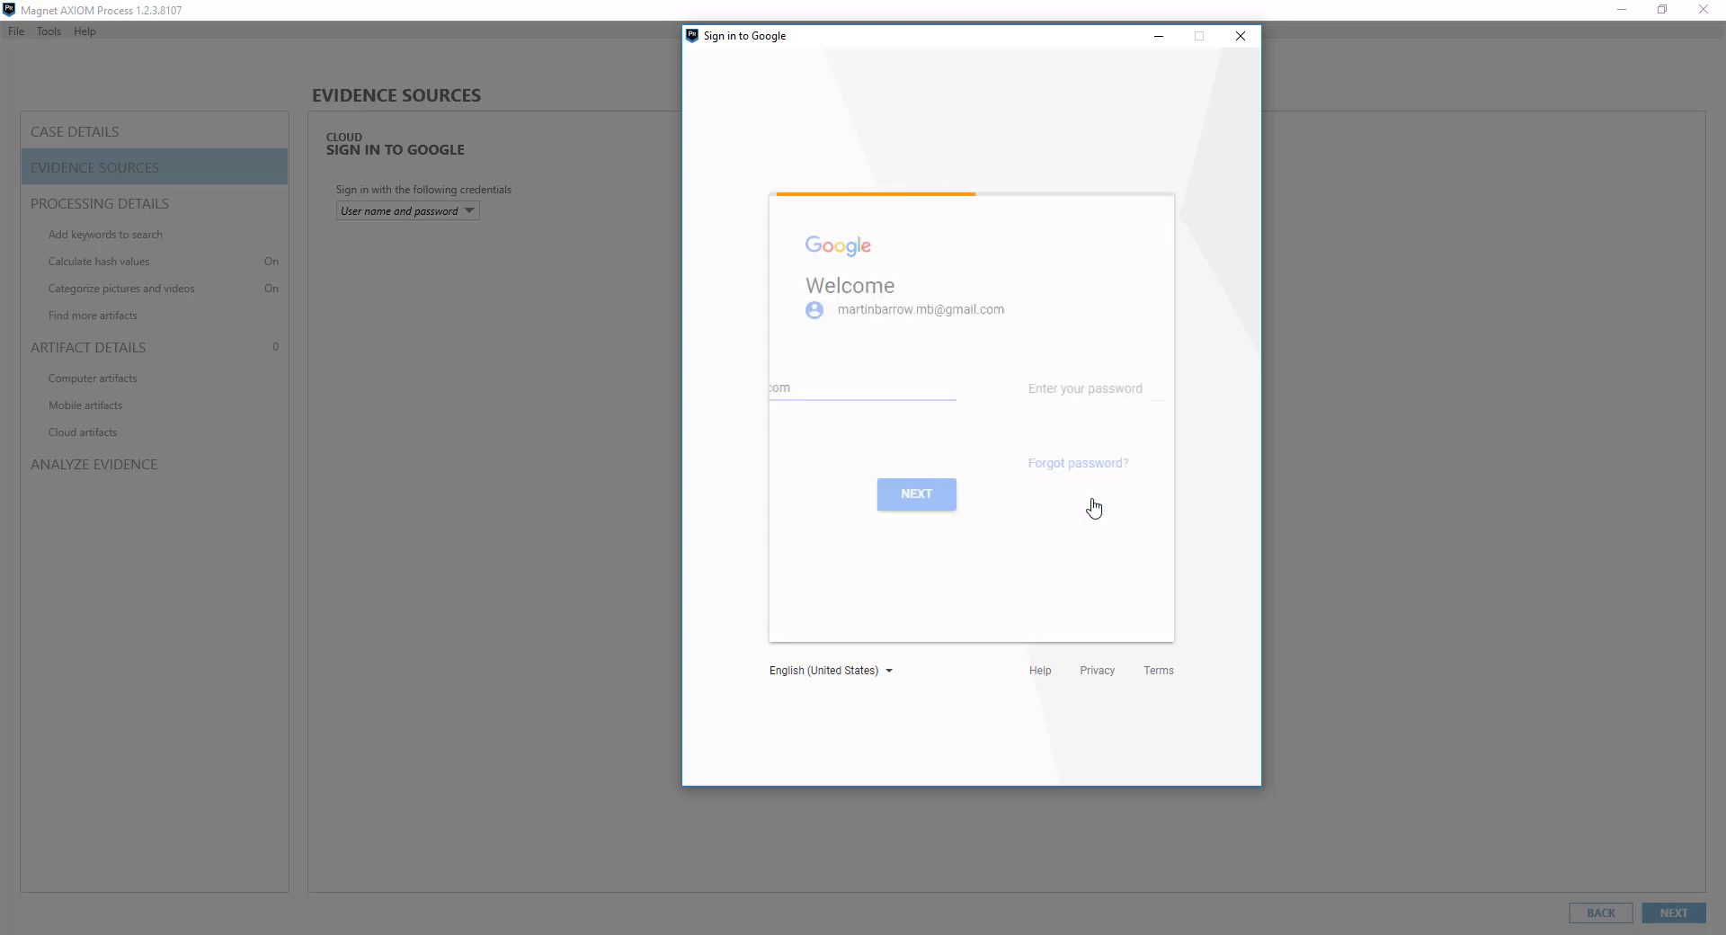
type("••••••••")
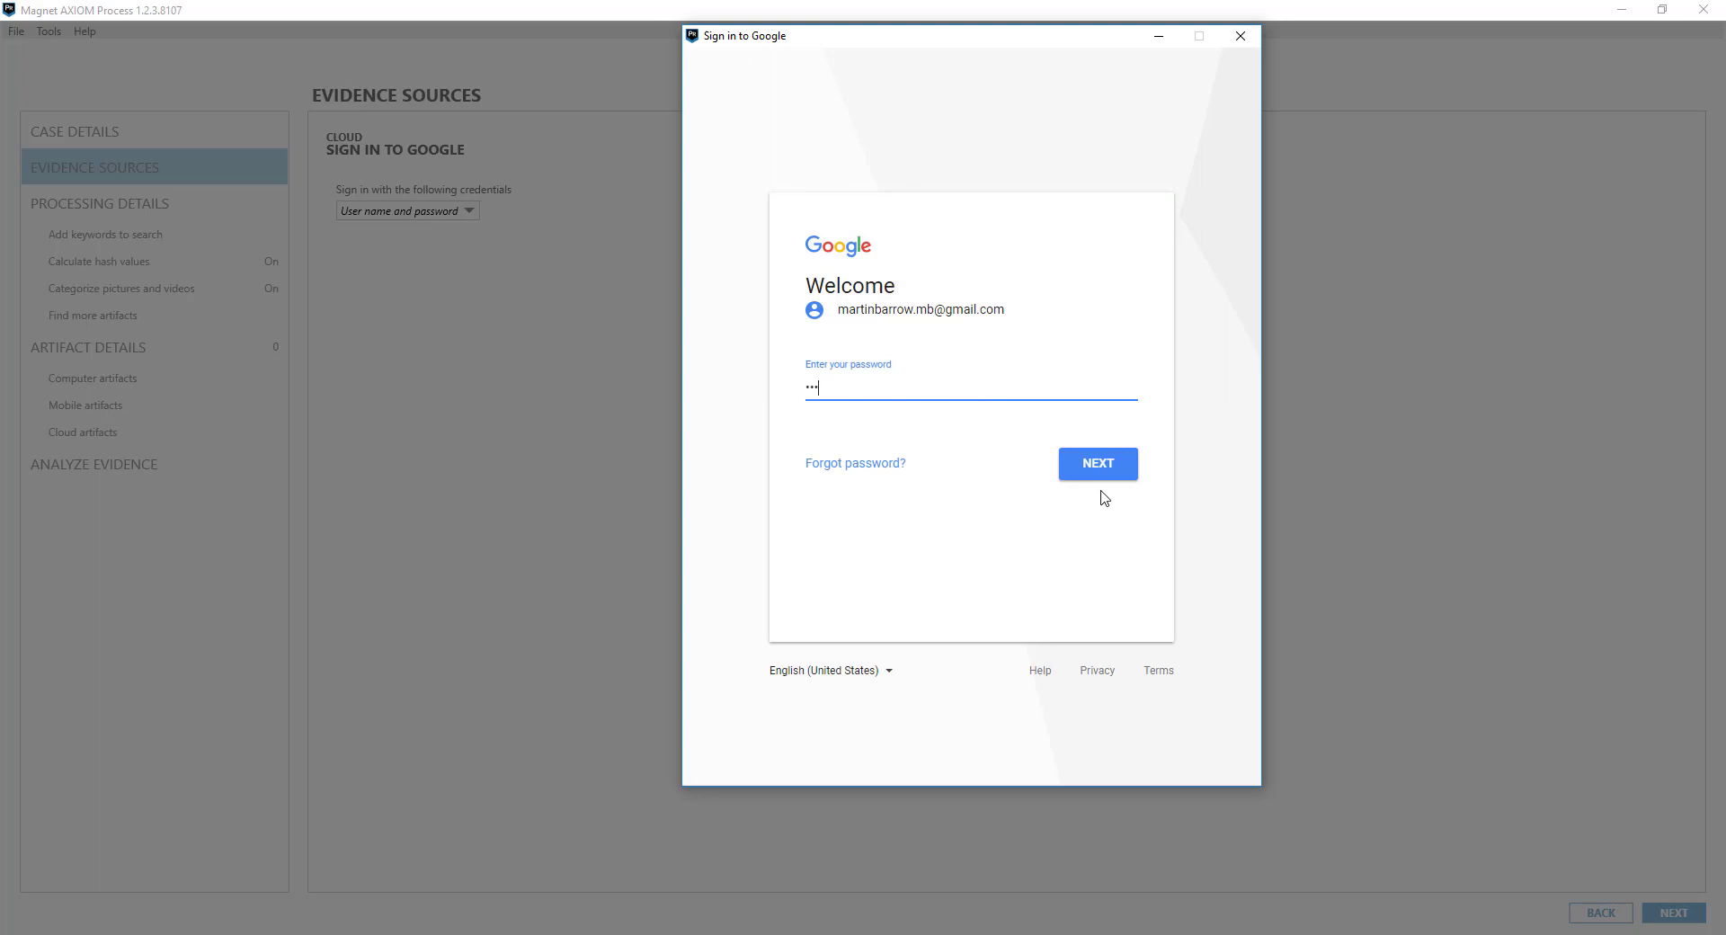
left_click(1102, 480)
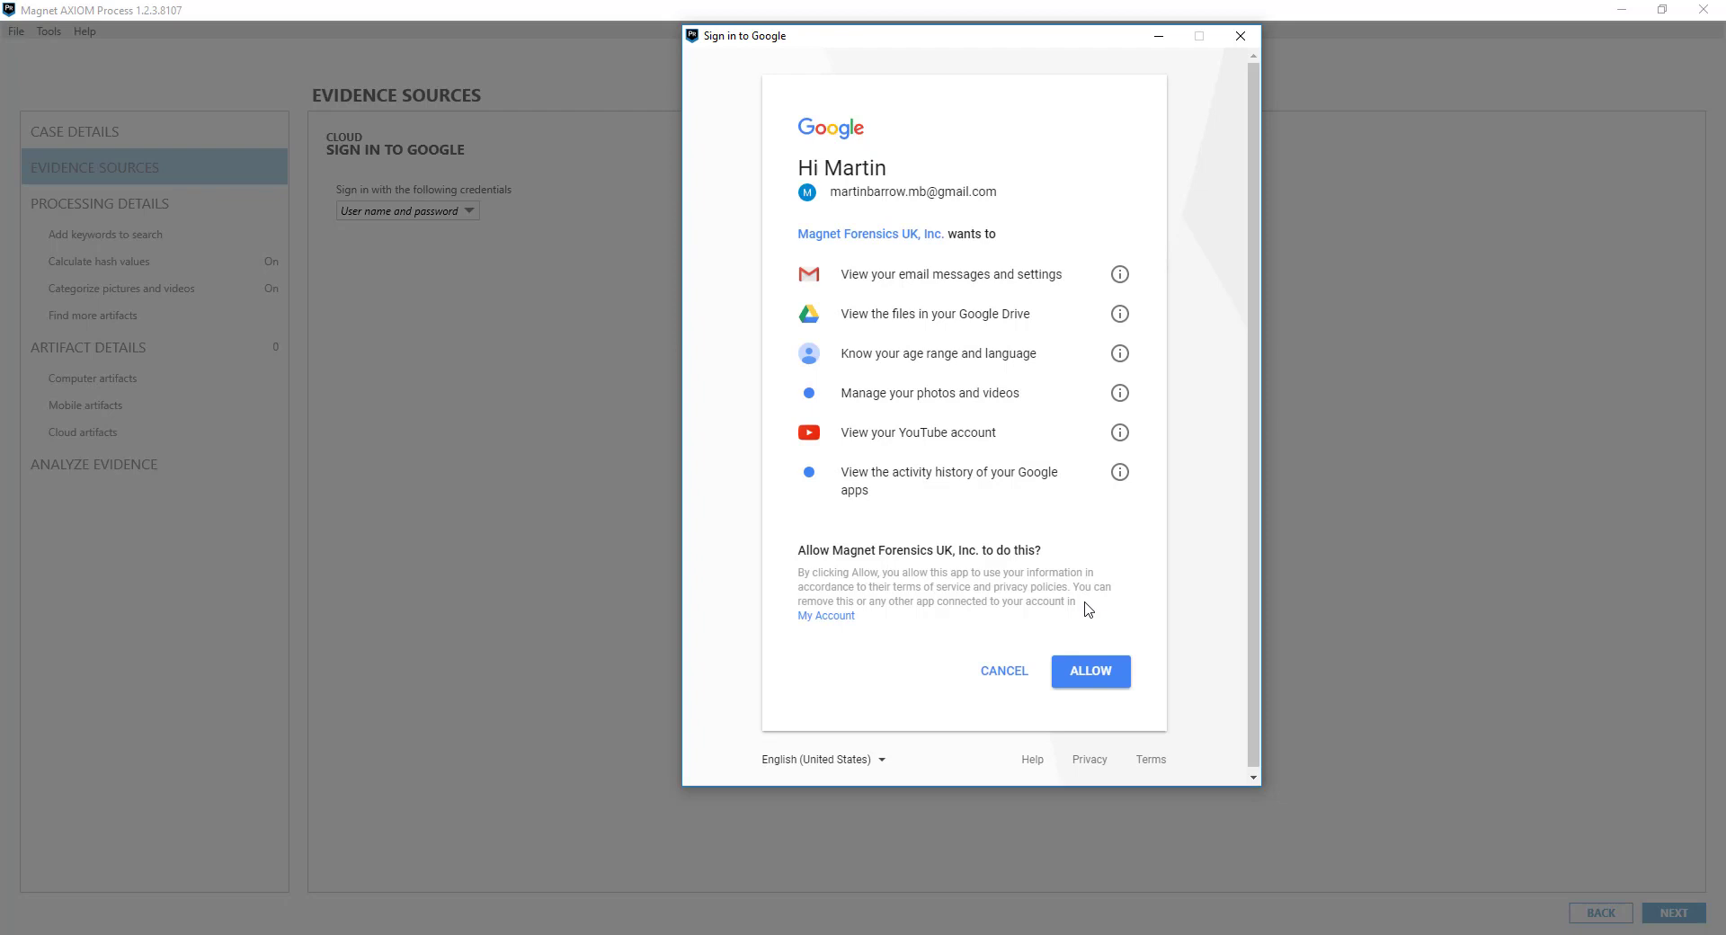
left_click(1098, 670)
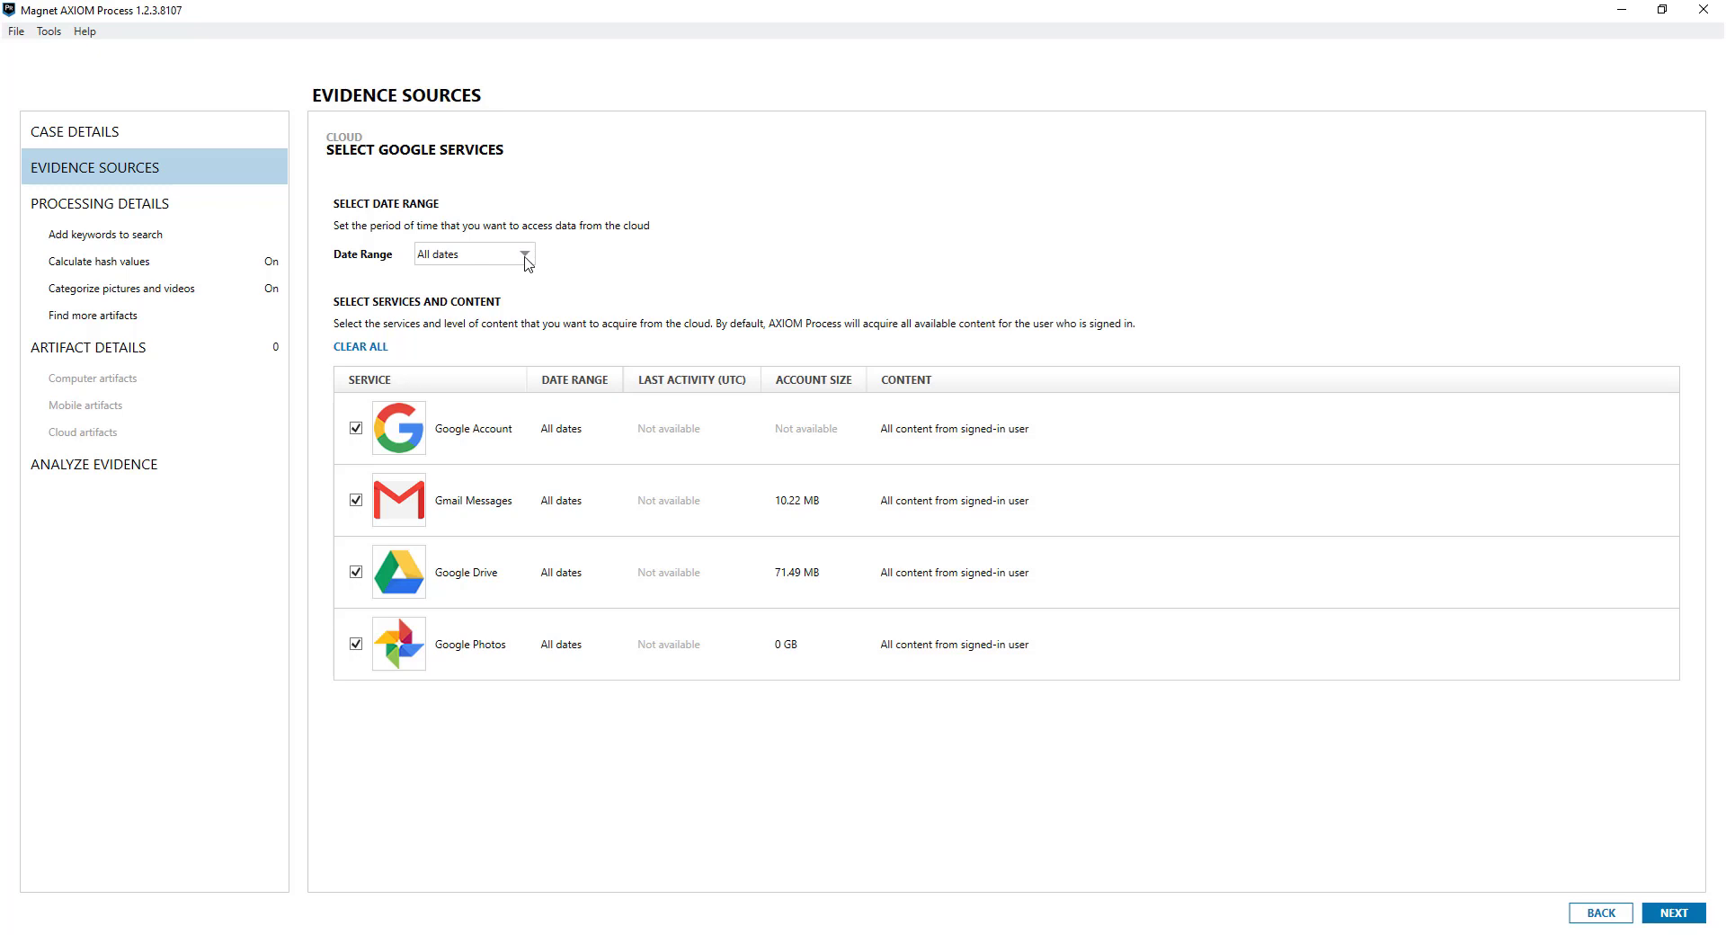
left_click(525, 258)
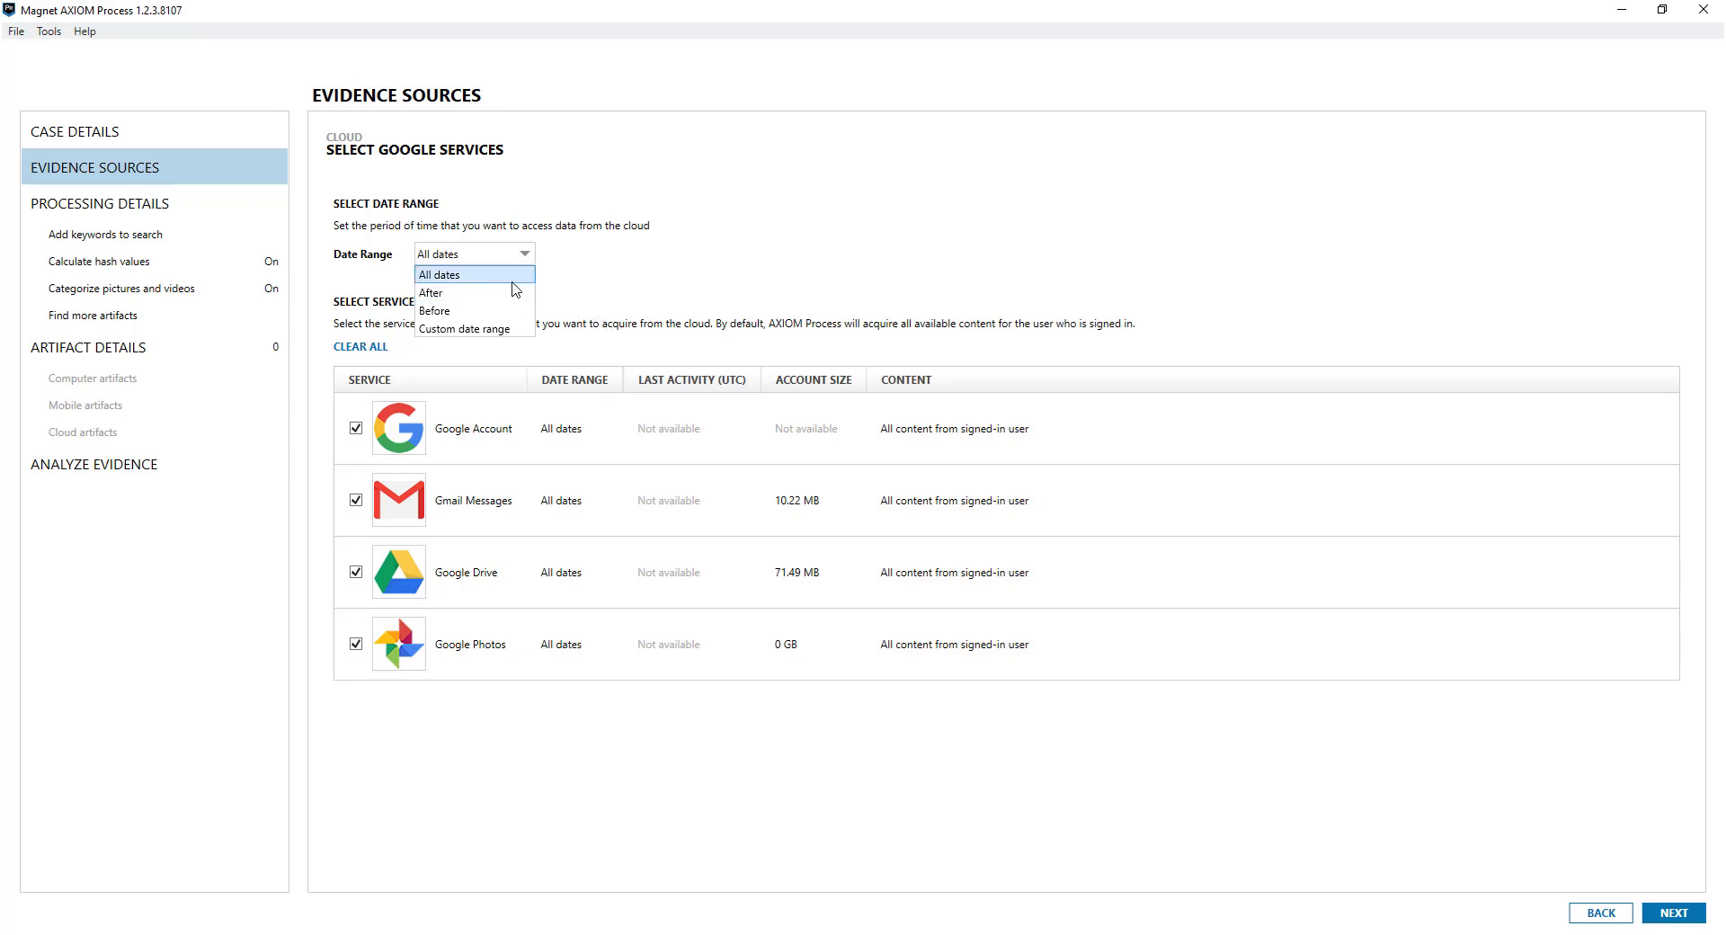
left_click(589, 289)
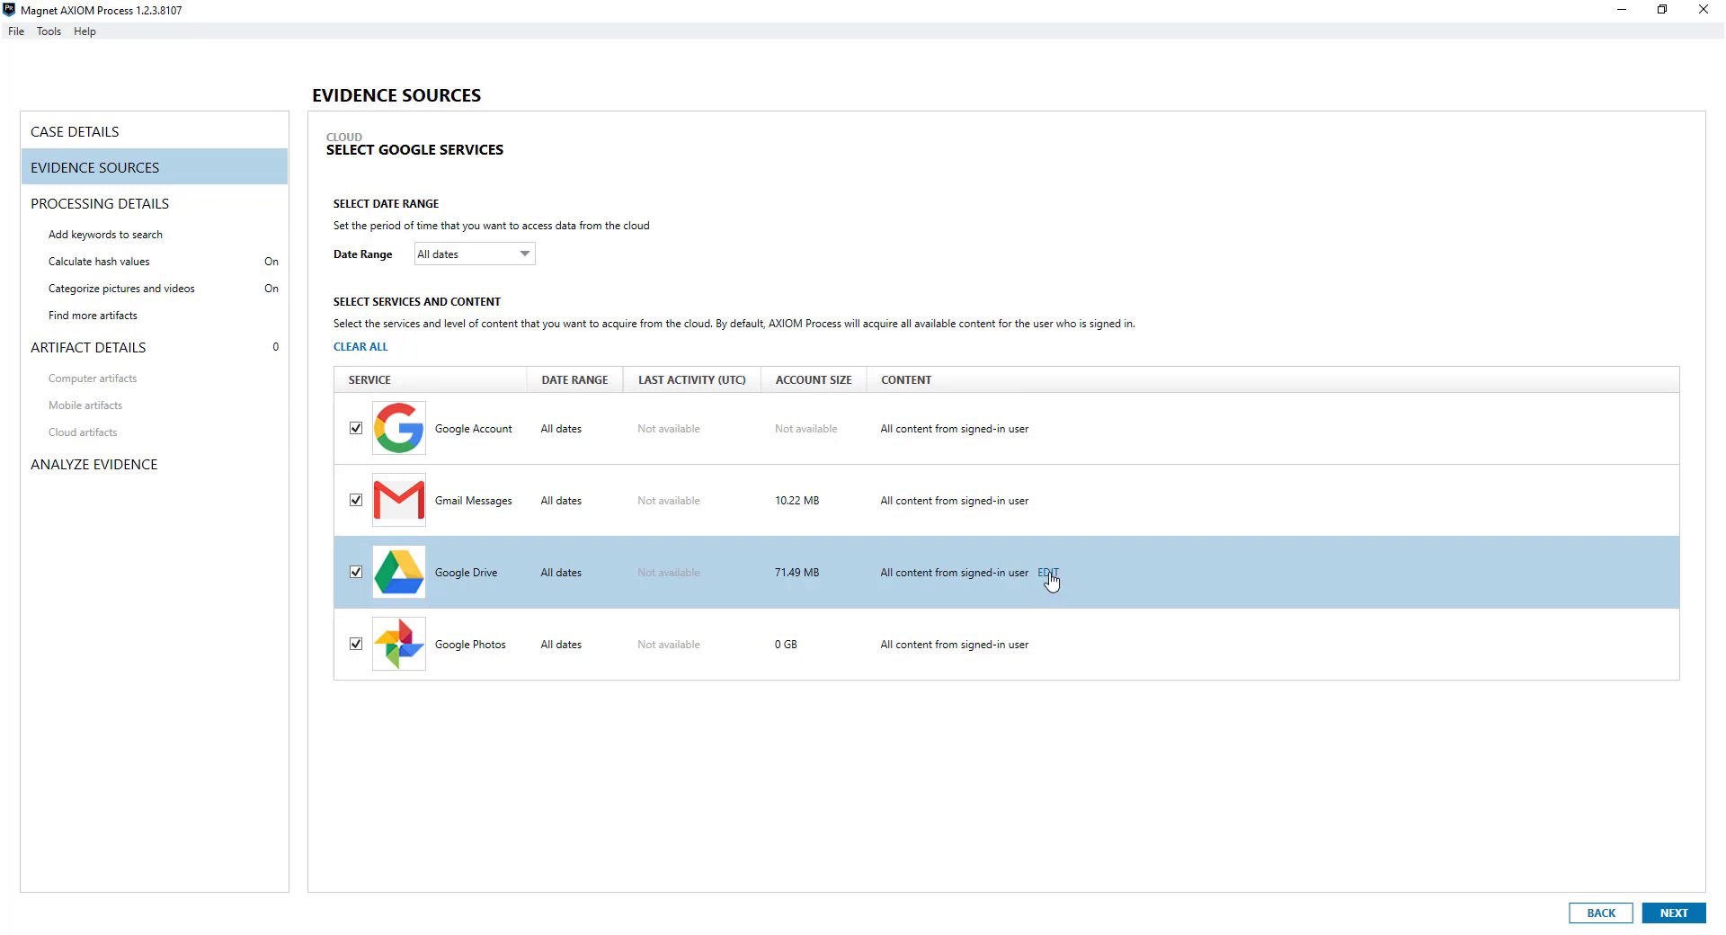
Choose the Google Drive files to acquire and add the Google account to the case
left_click(1048, 574)
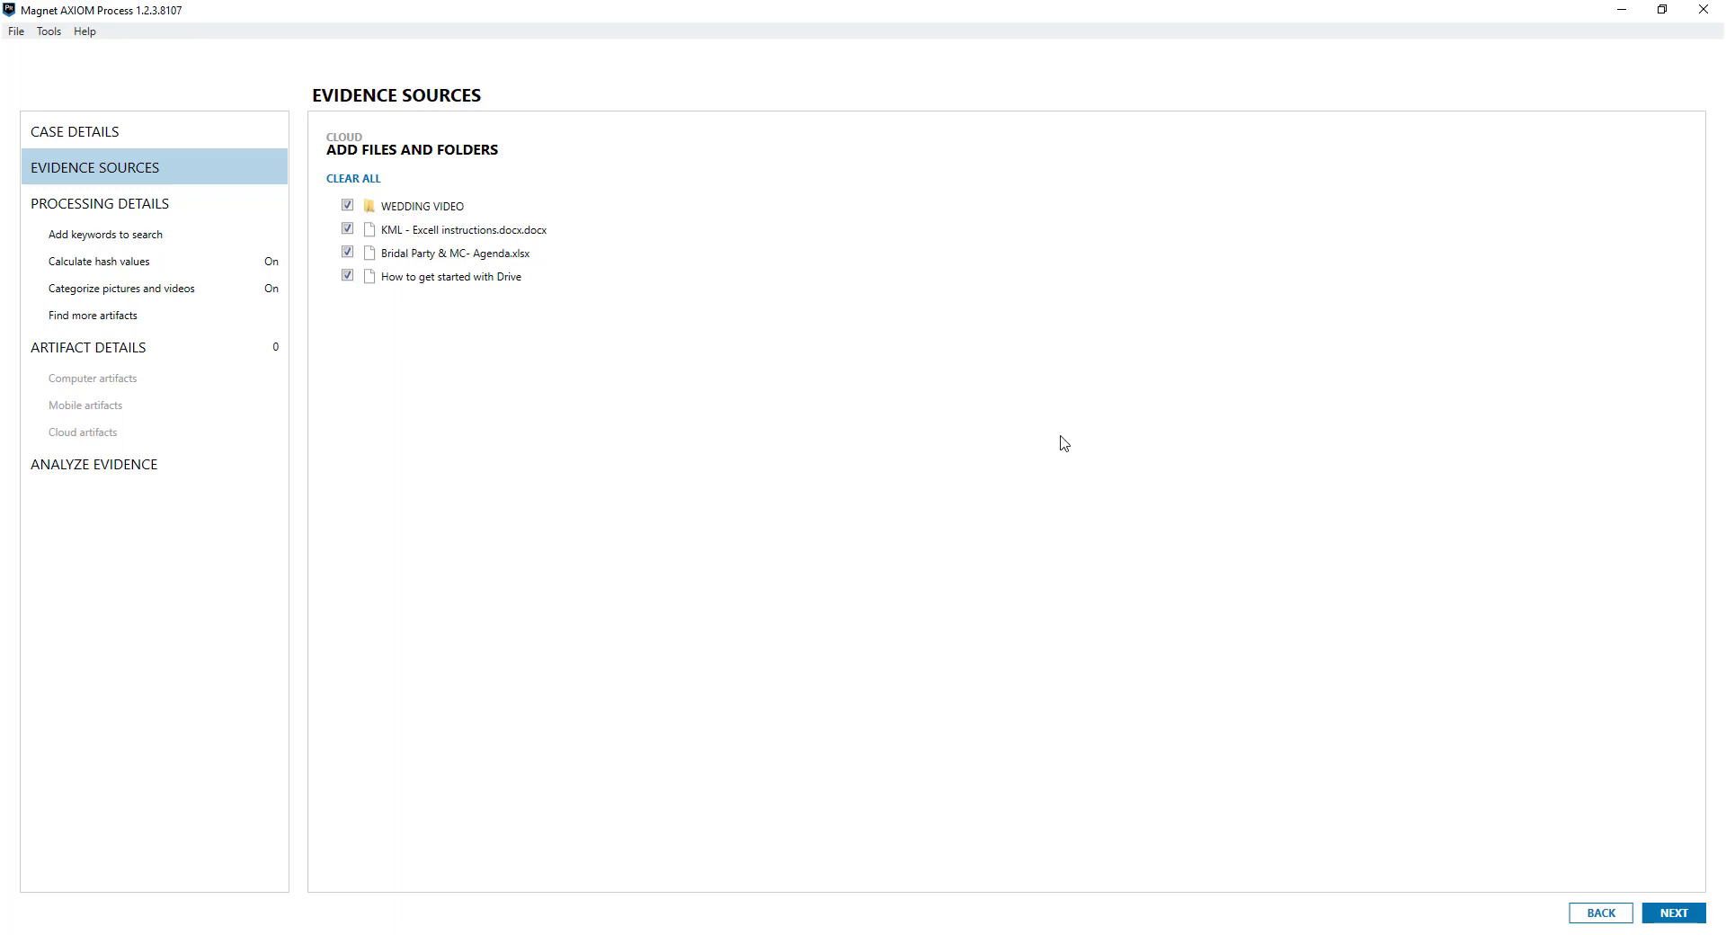
left_click(1598, 913)
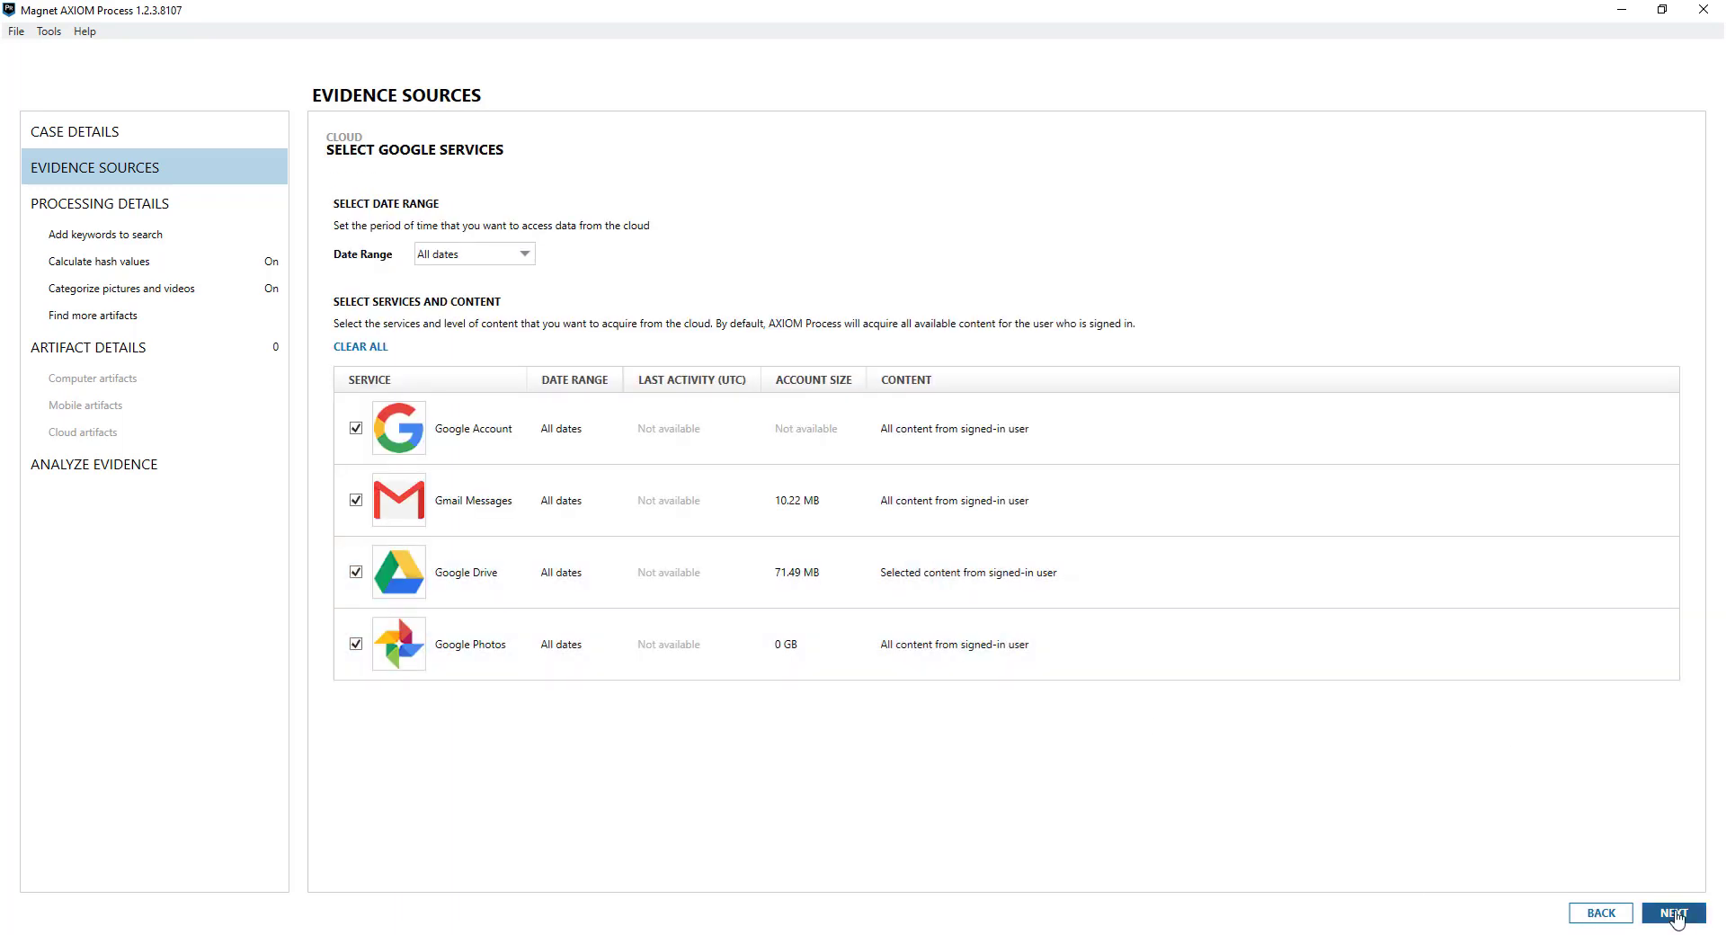
left_click(1673, 913)
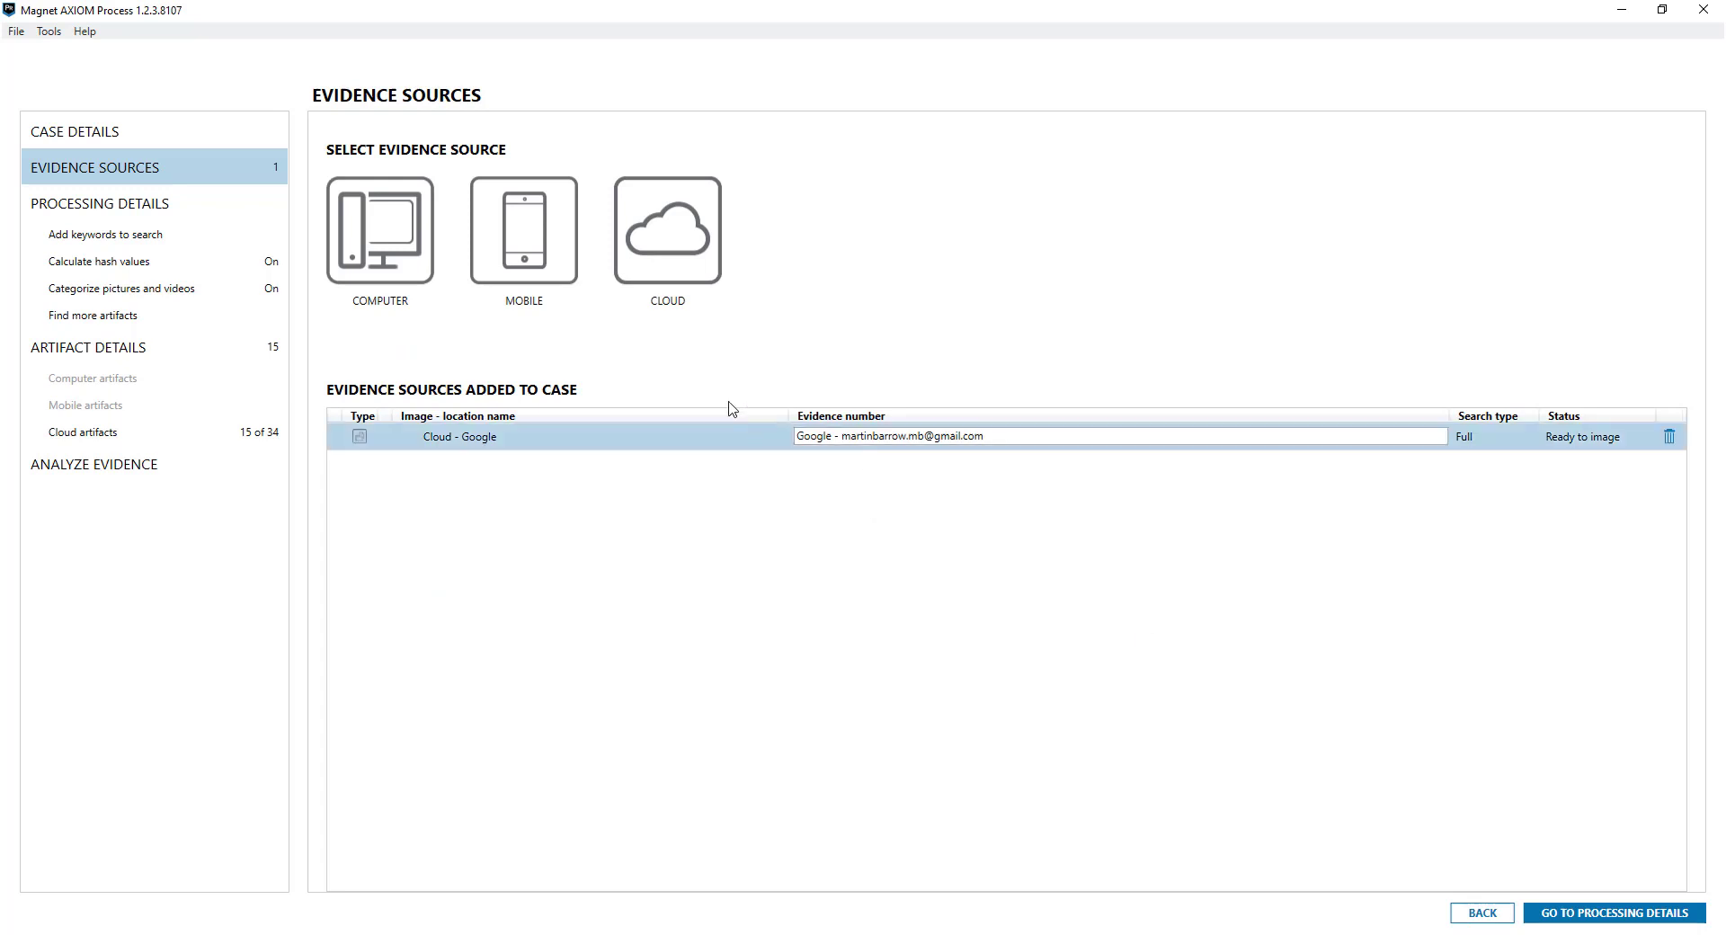
Choose Cloud evidence again to bring up the cloud service list for another account
left_click(685, 261)
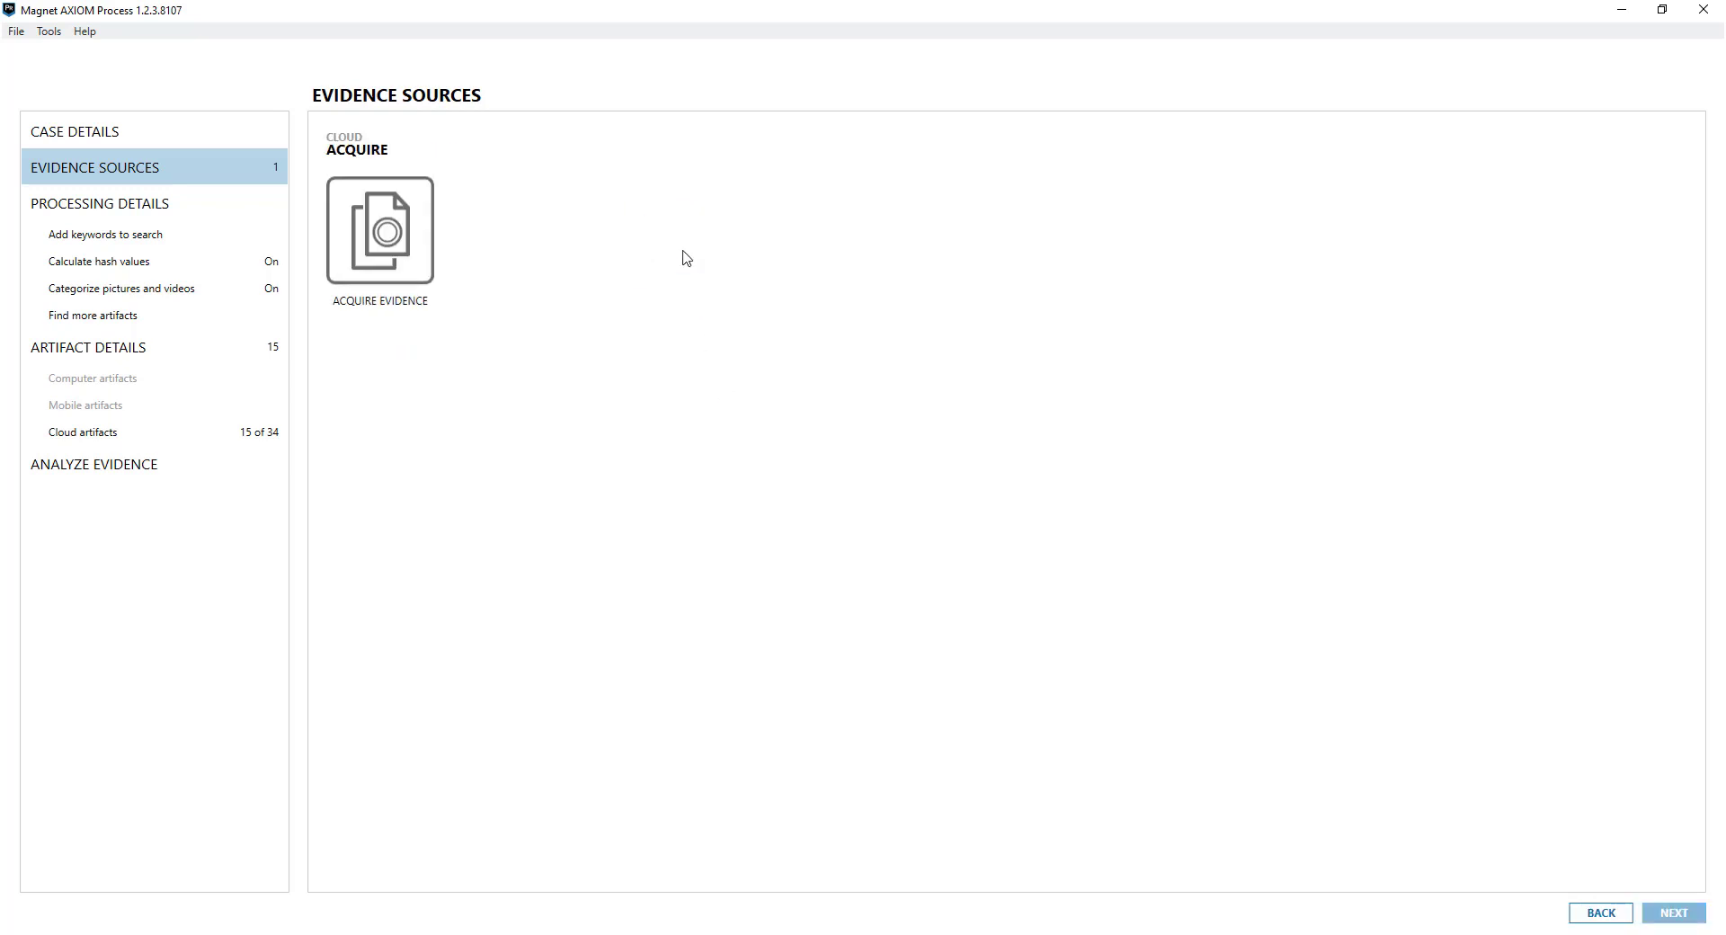
left_click(426, 264)
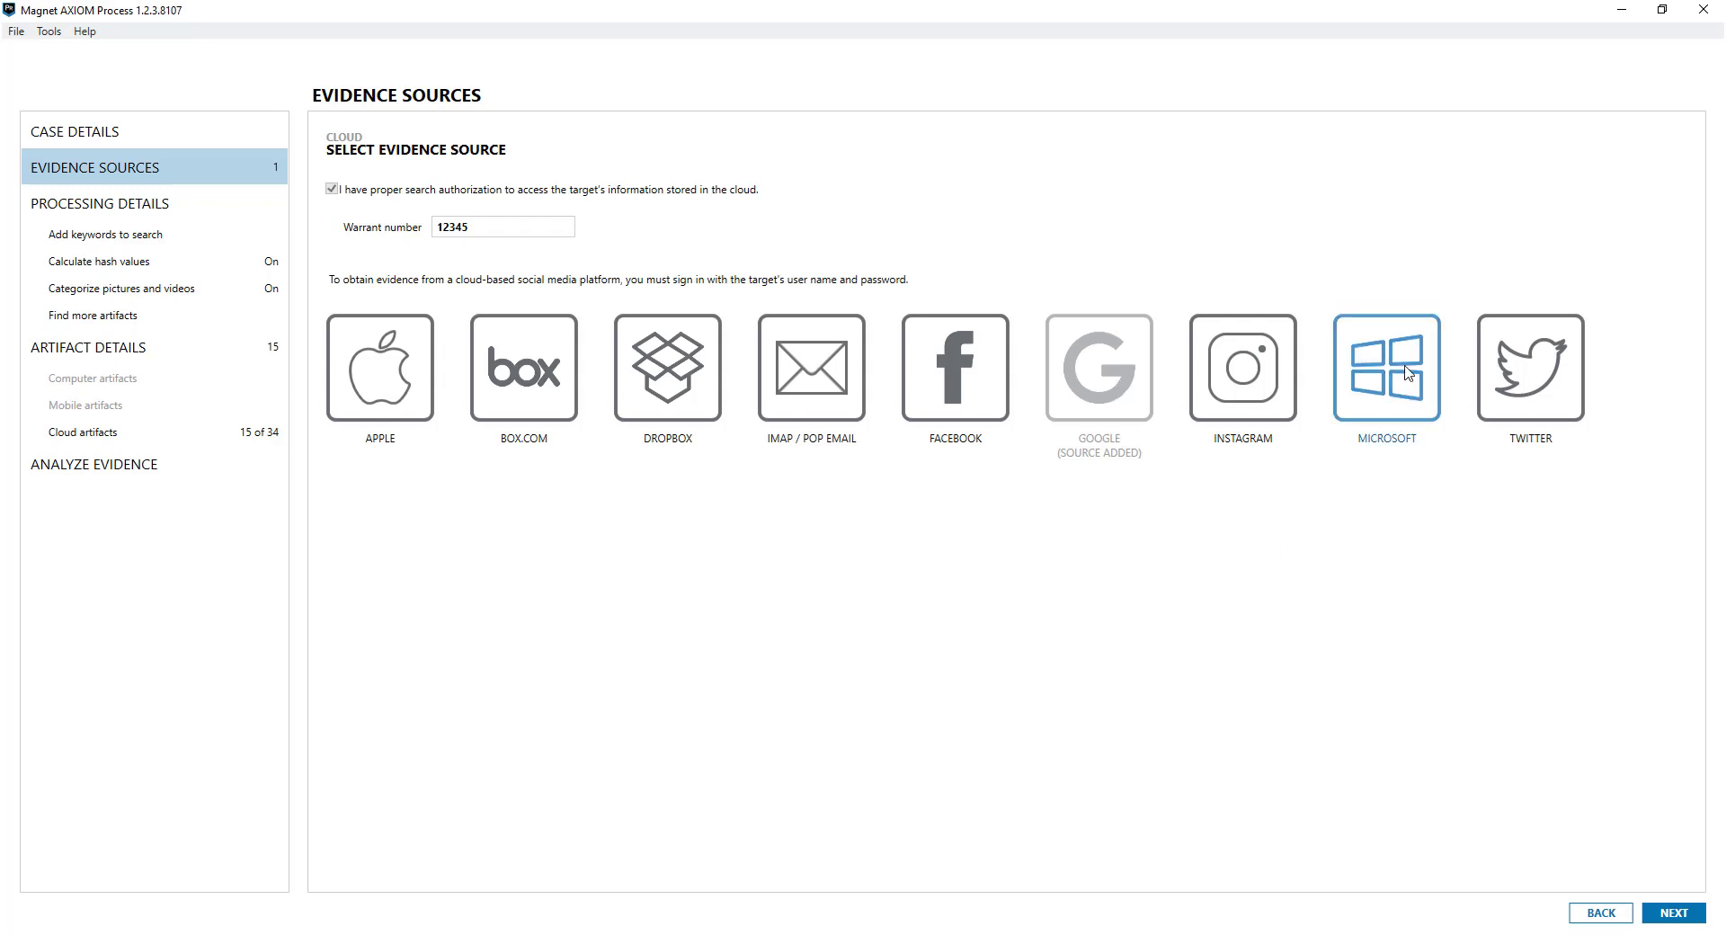
Choose Microsoft and sign in with the account's user name and password
left_click(1404, 363)
left_click(467, 210)
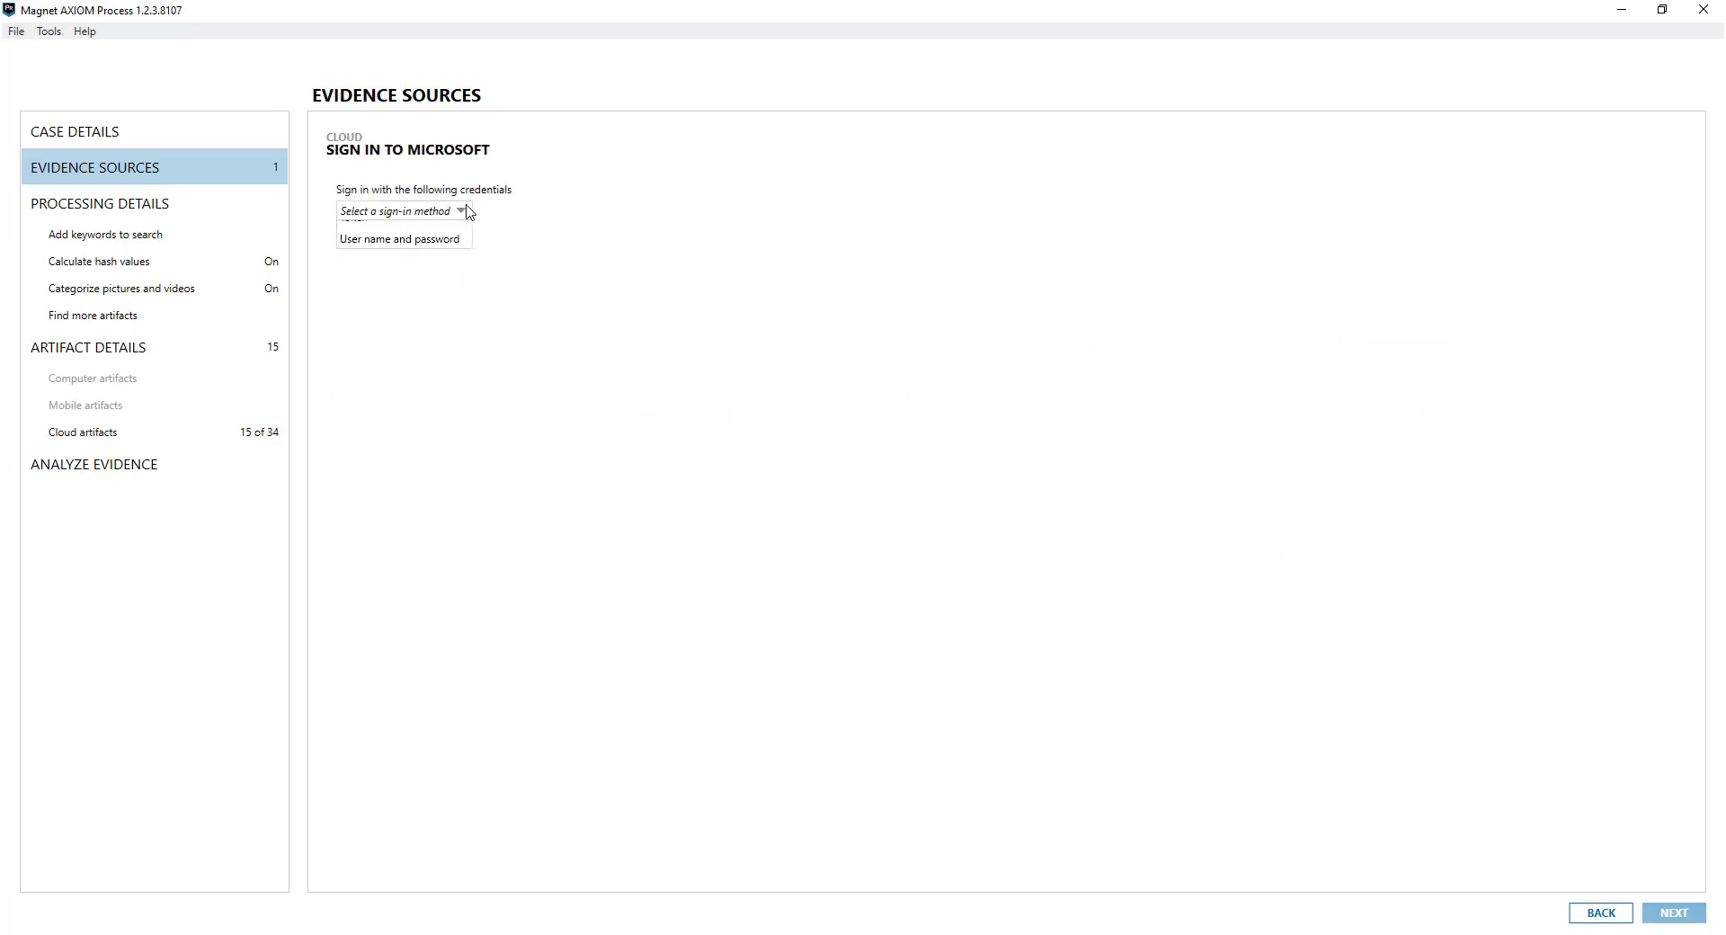
left_click(447, 254)
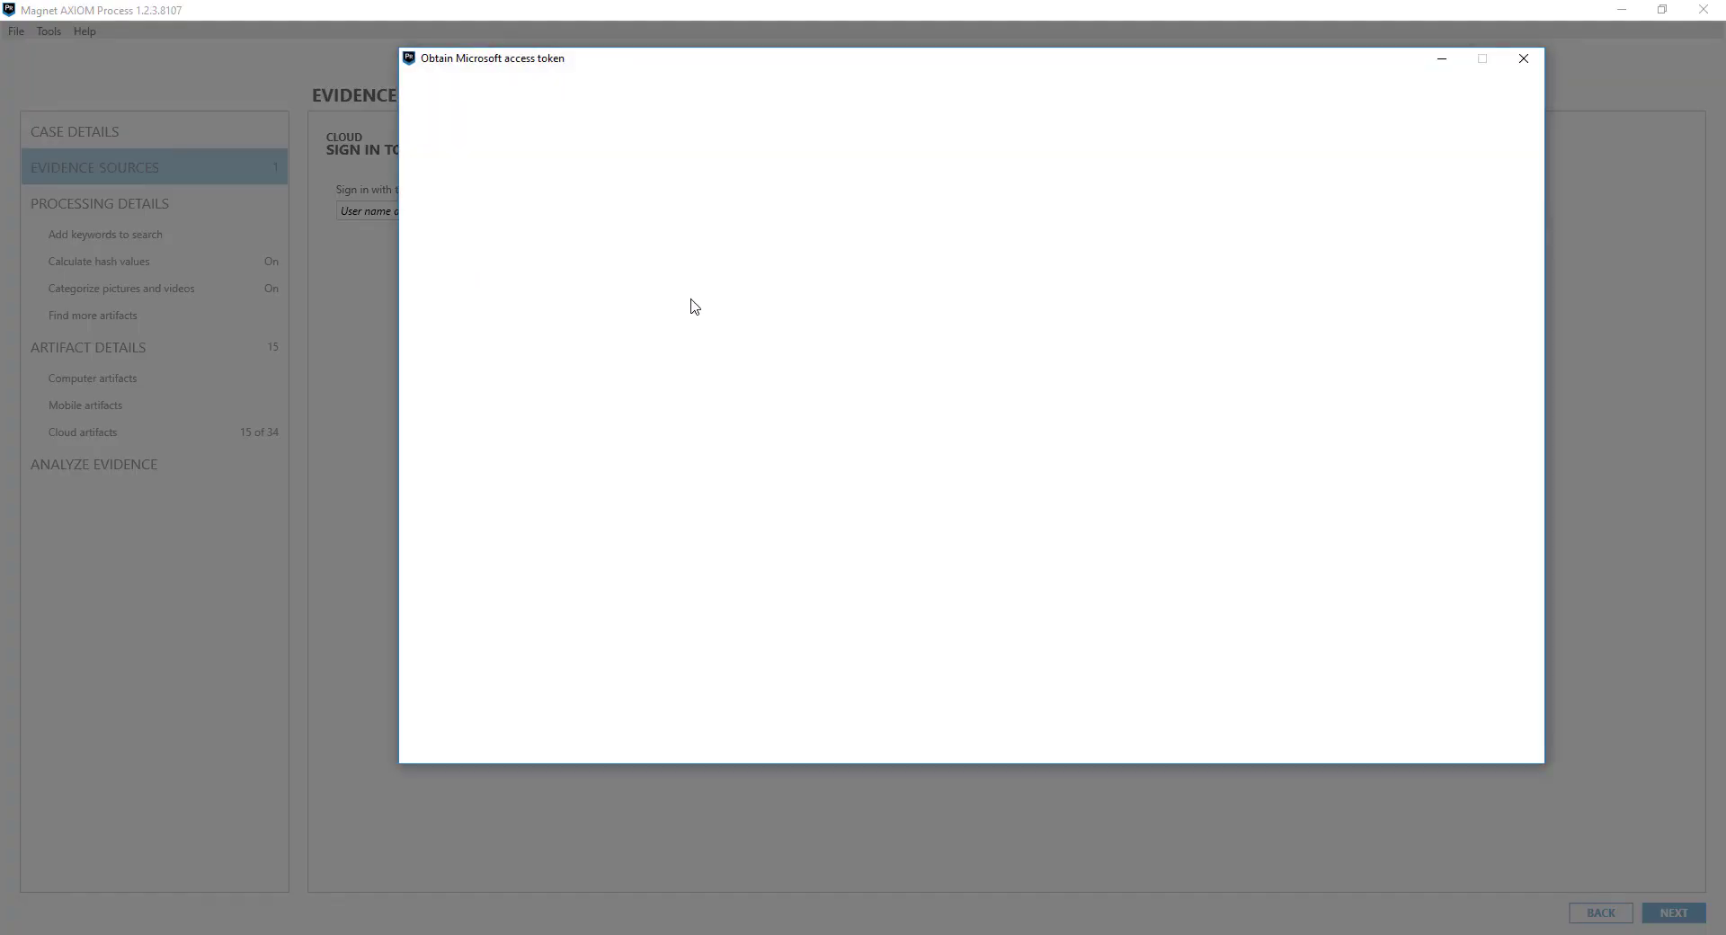
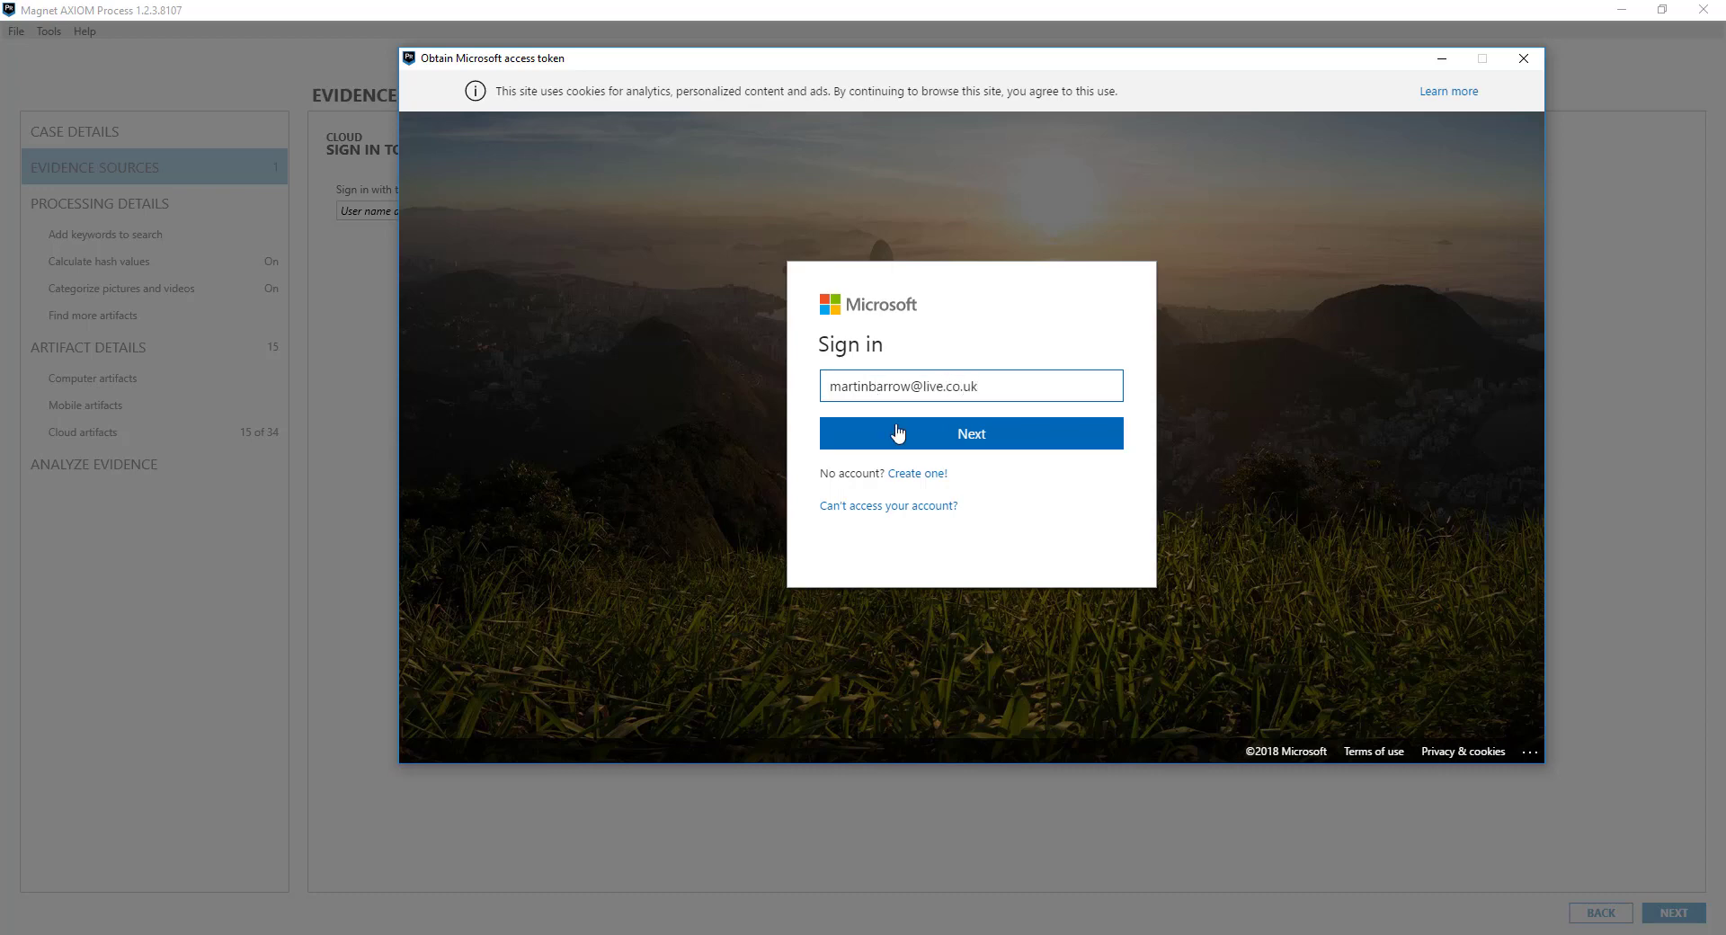
left_click(898, 435)
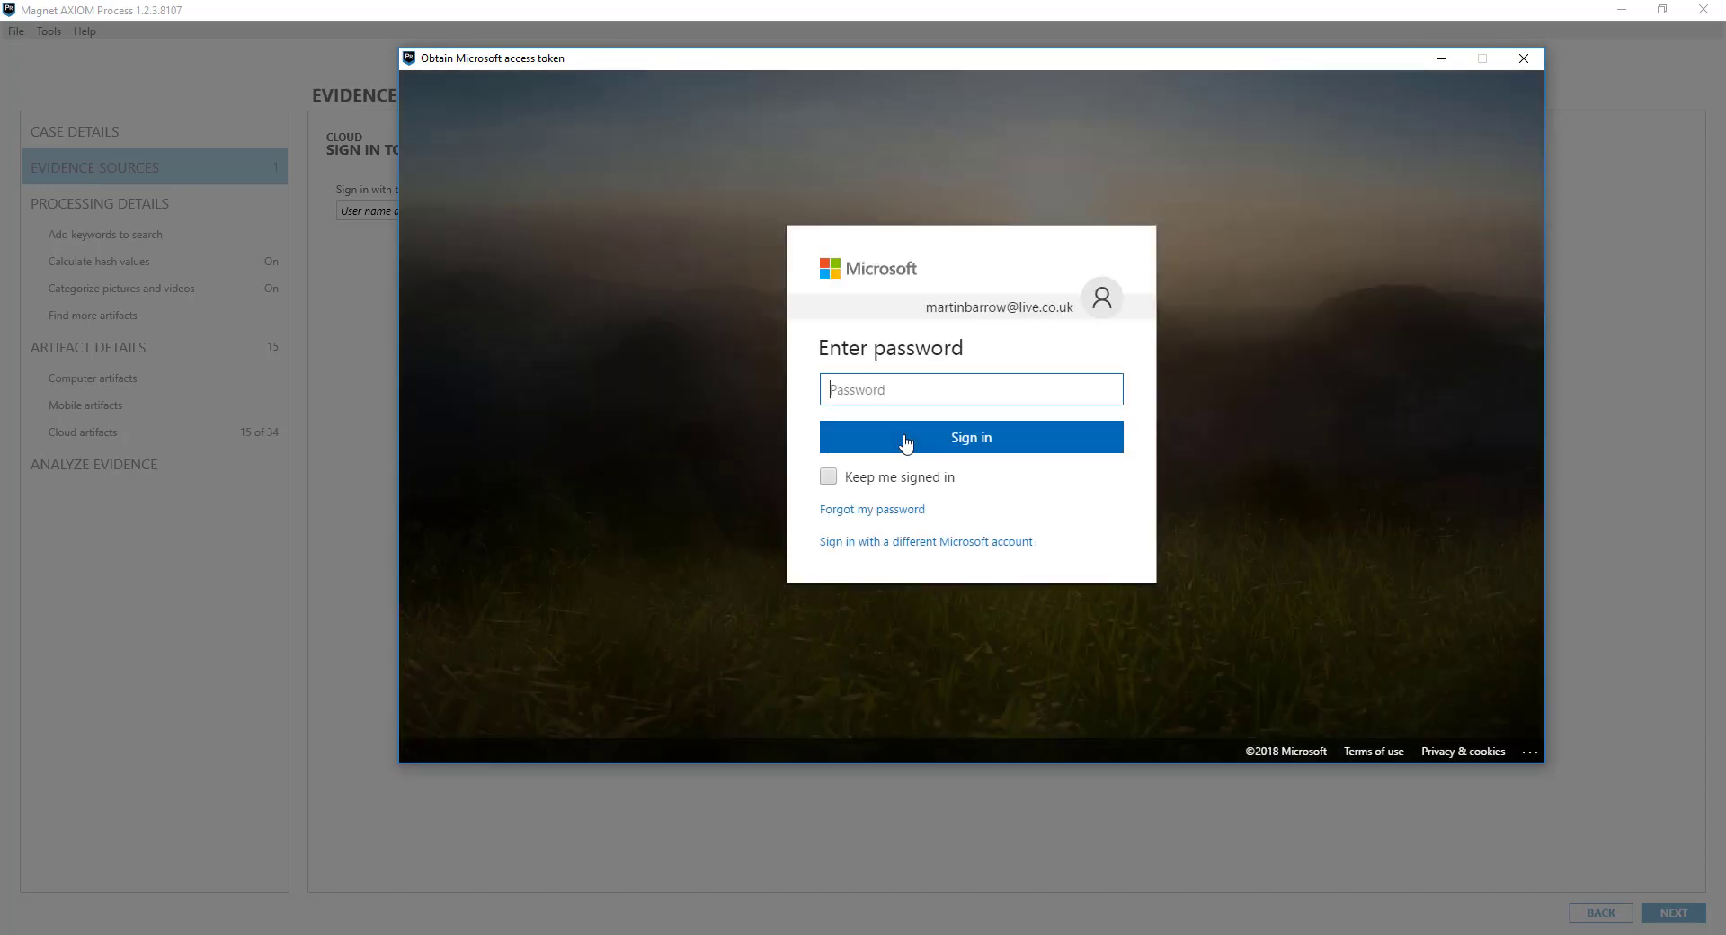
type("•")
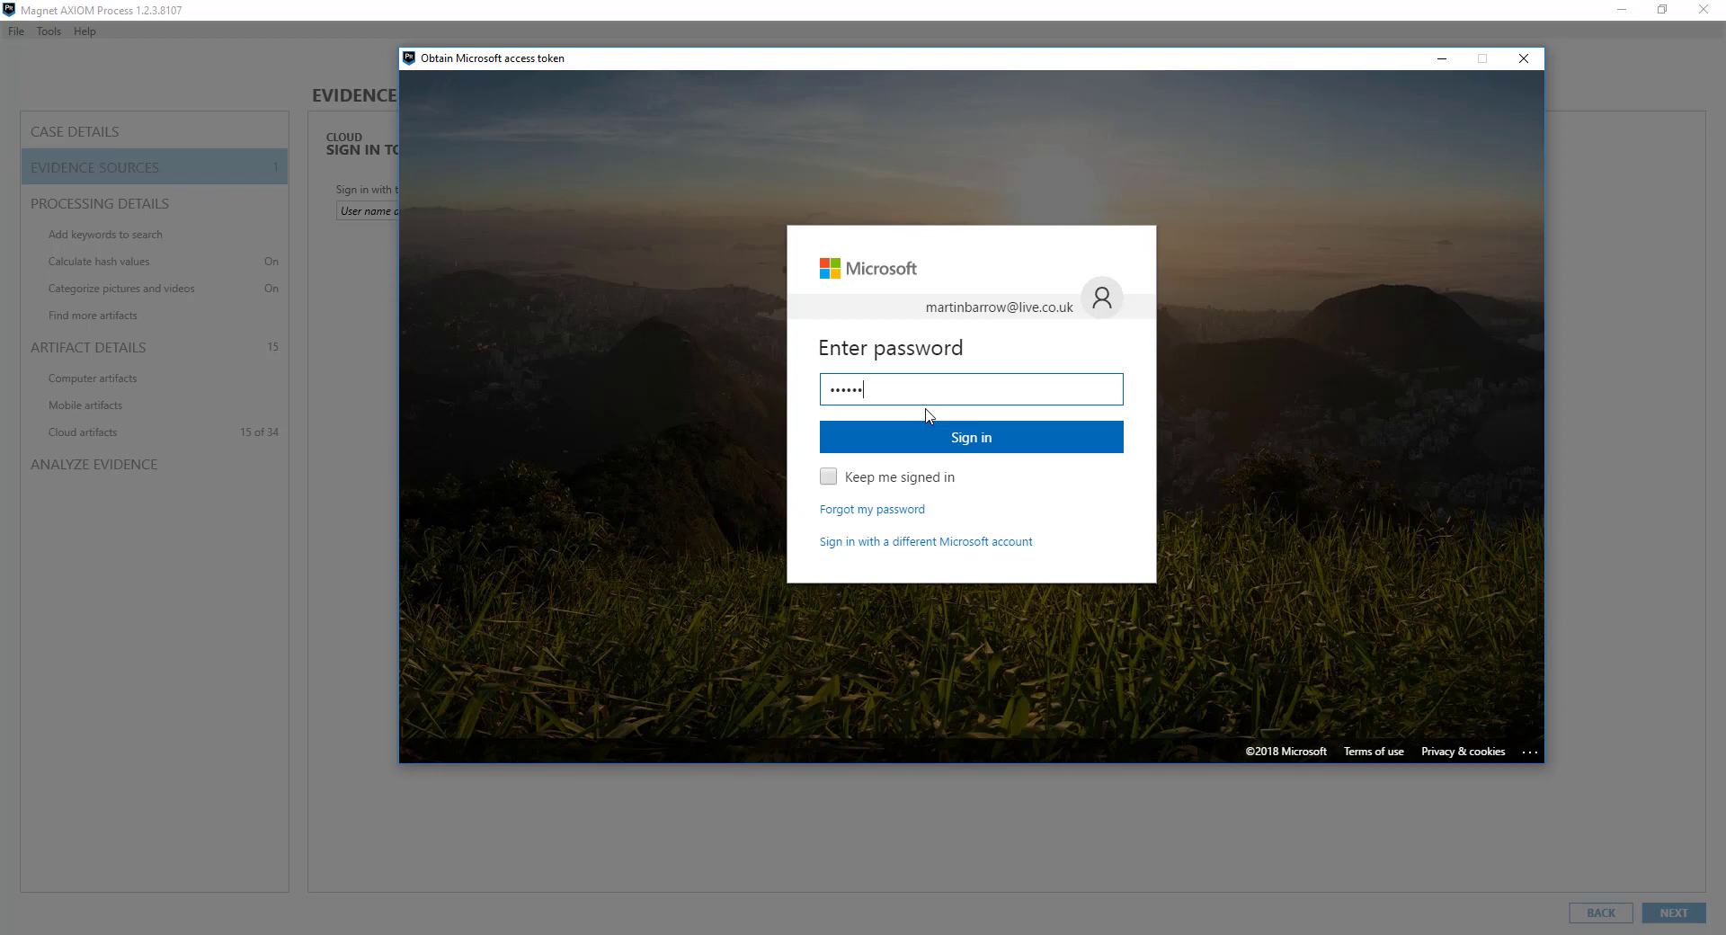
left_click(918, 437)
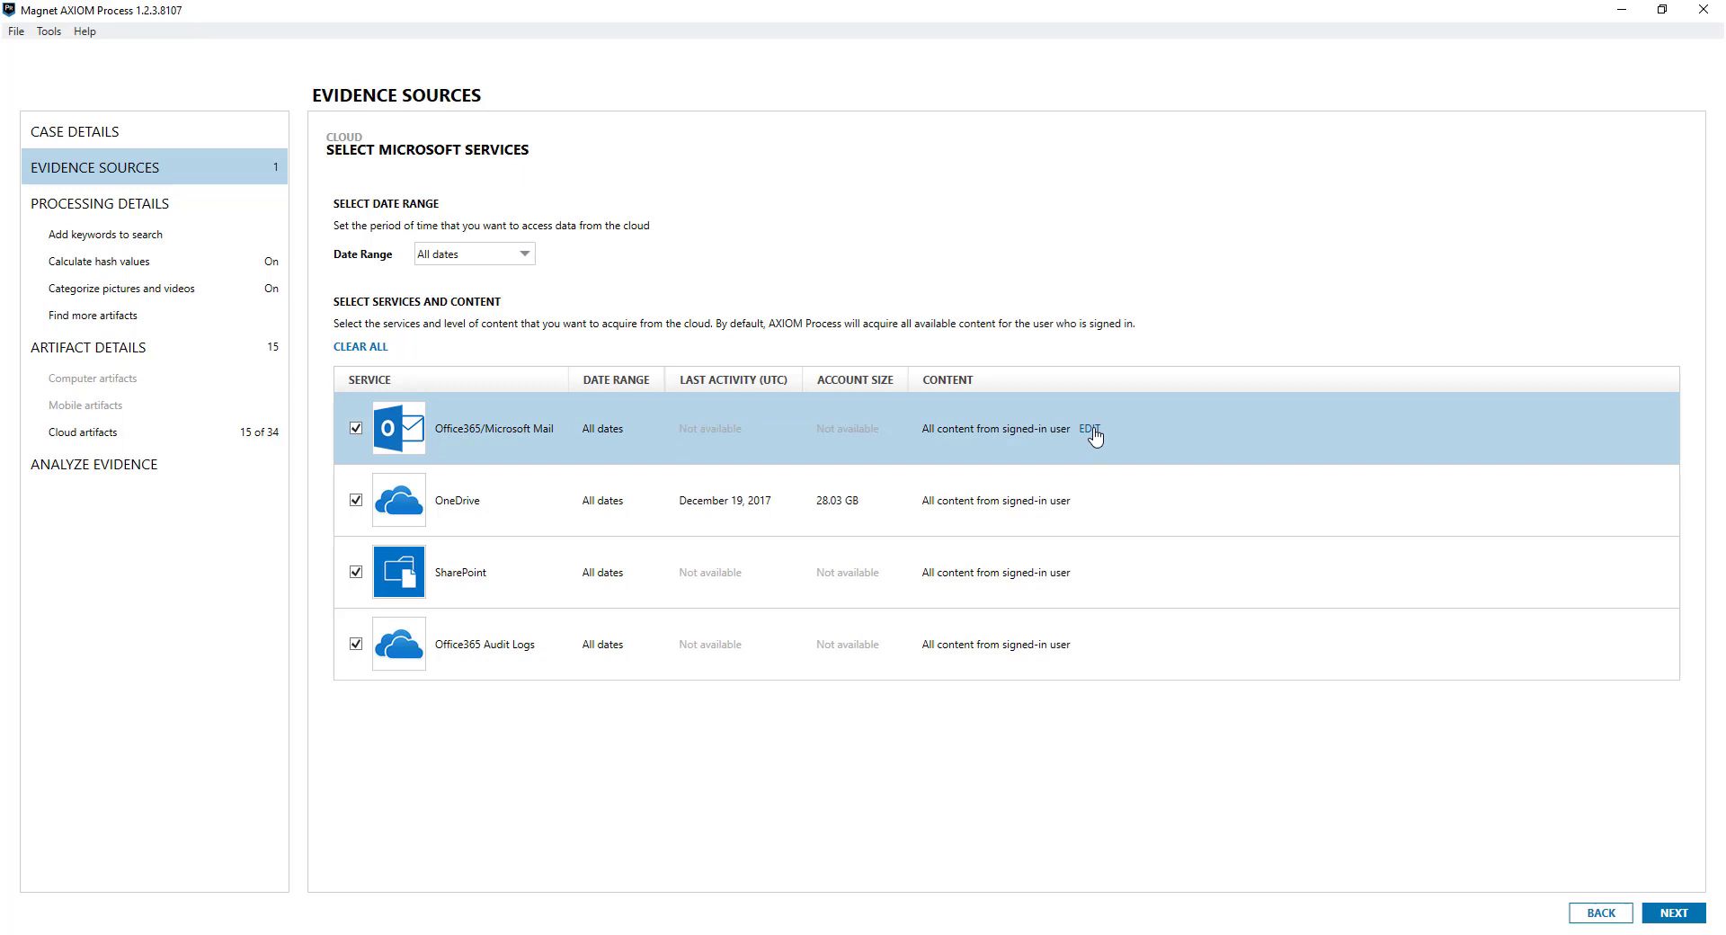
Select the Office365 mail account to acquire and add the Microsoft services as an evidence source
left_click(1089, 429)
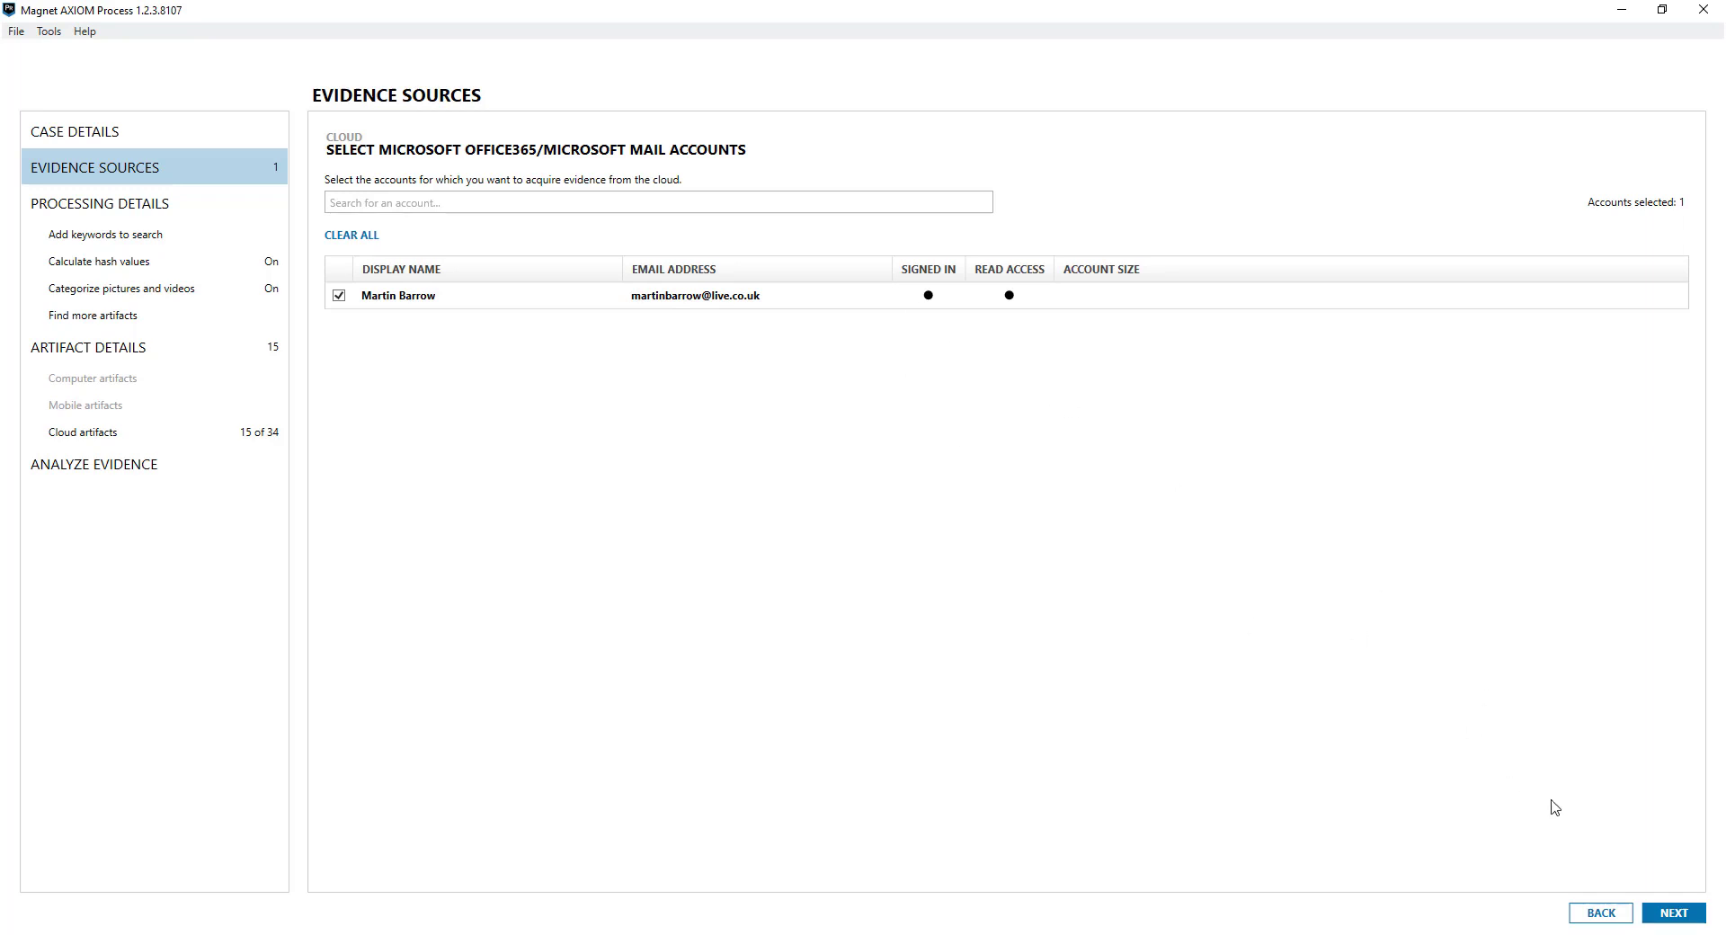
left_click(1668, 910)
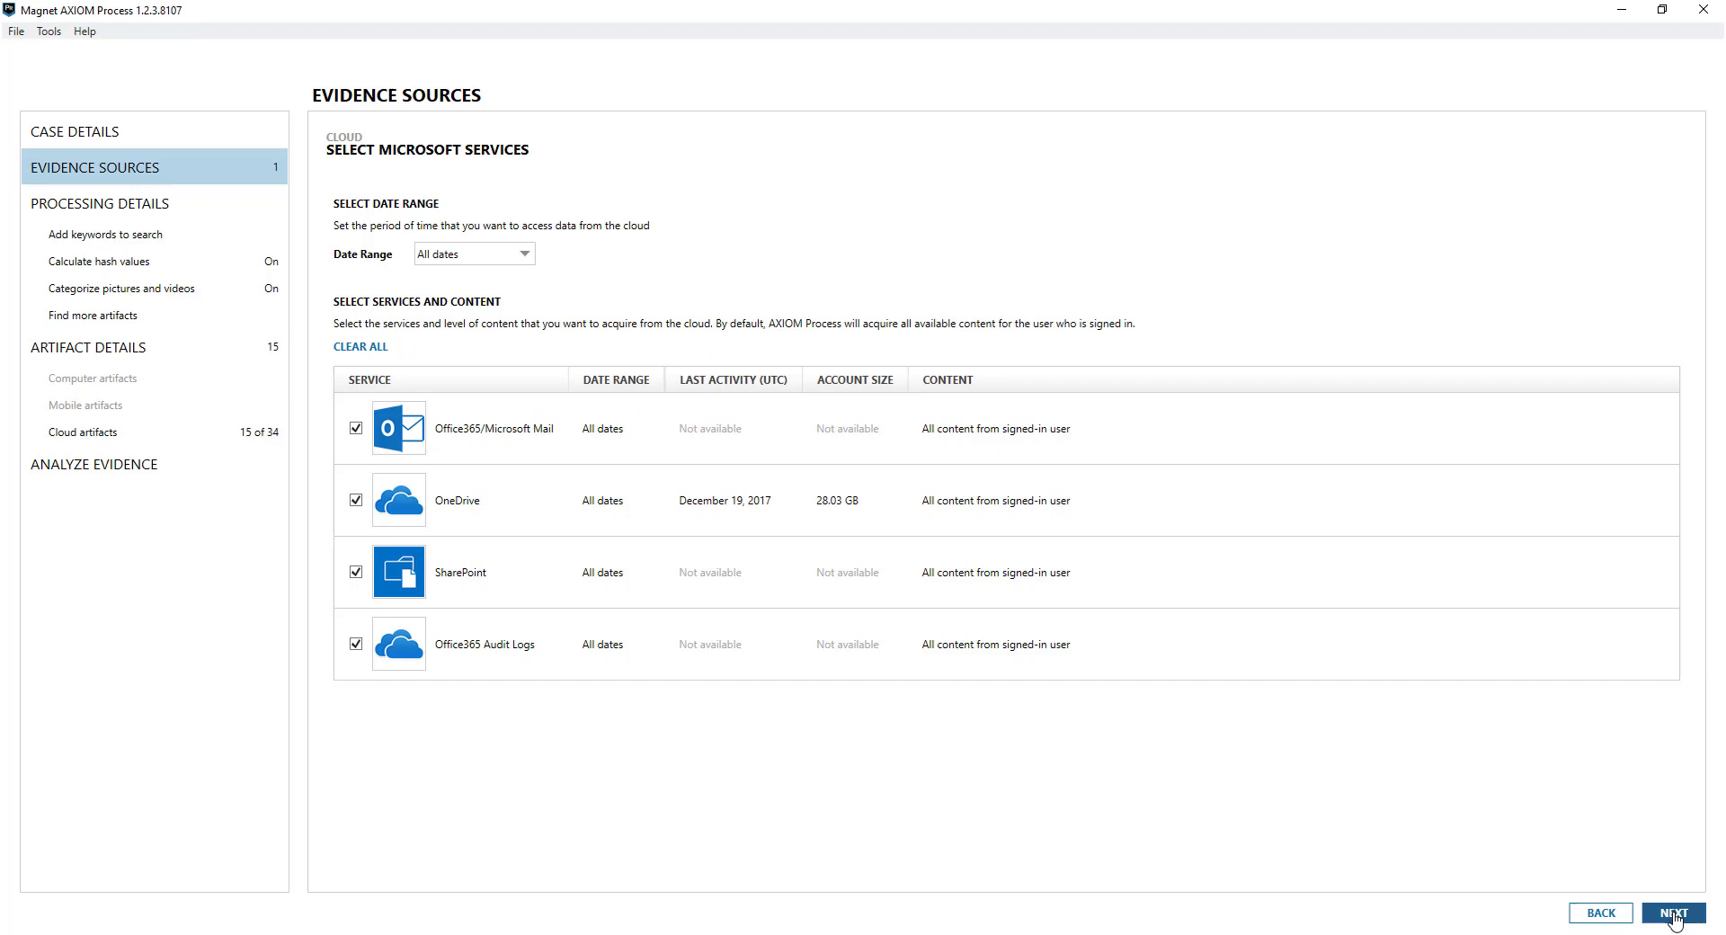
left_click(1674, 913)
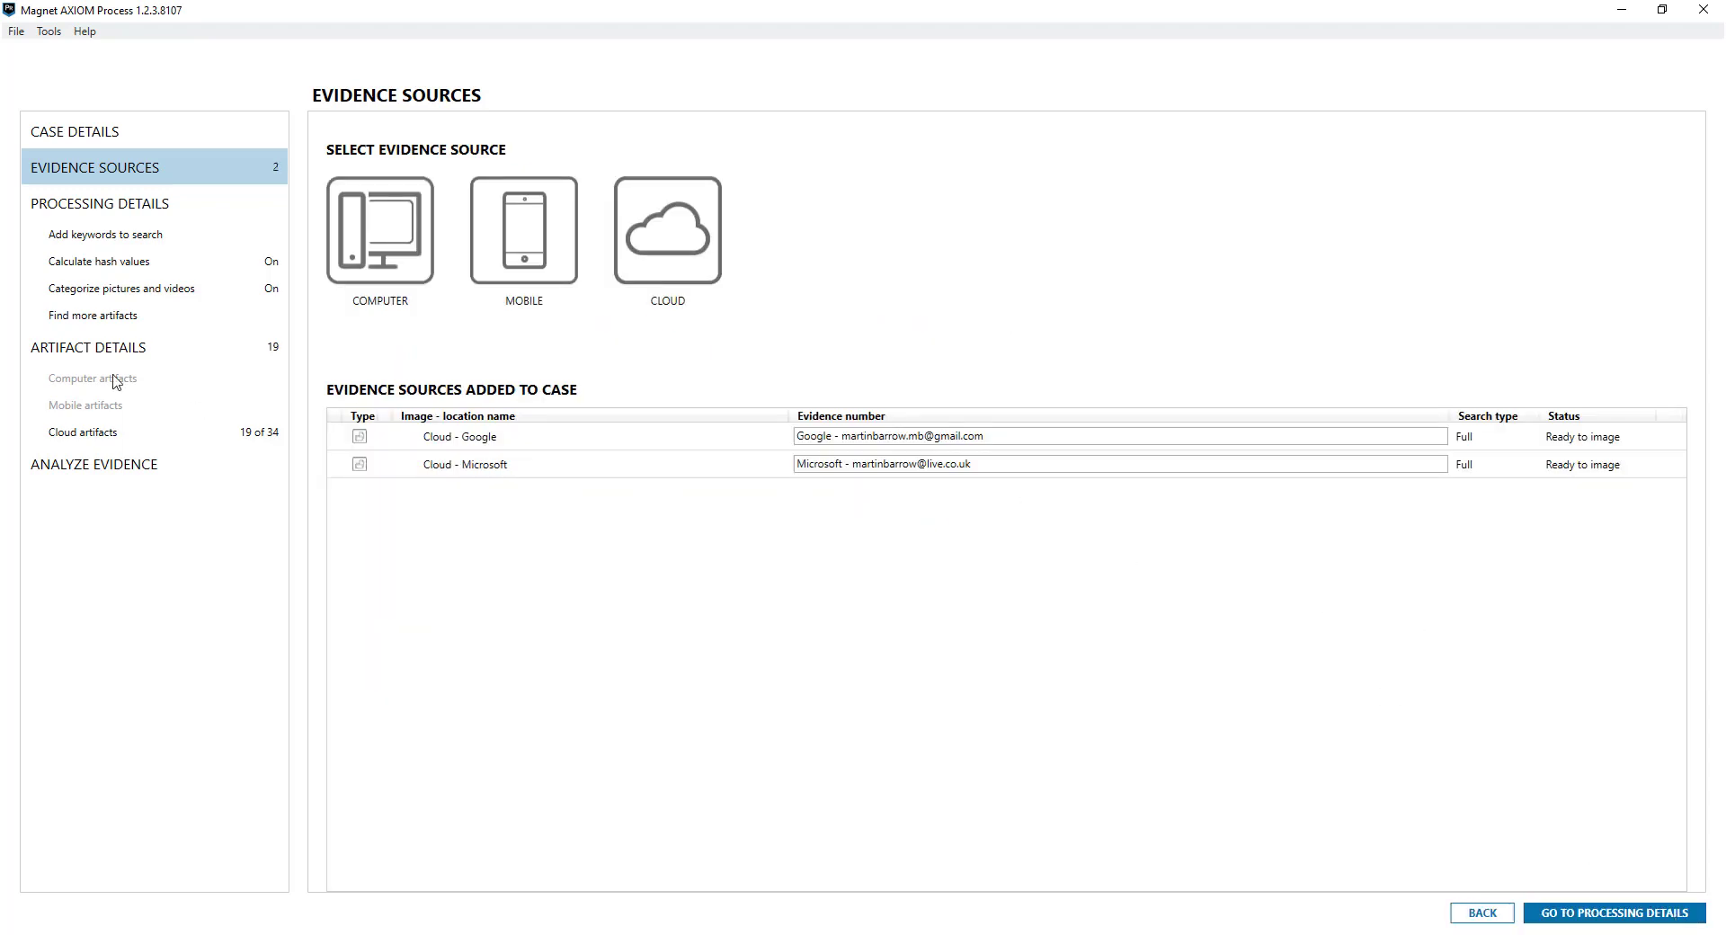
Check hash value settings and the Google and Microsoft cloud artifacts, then switch to AXIOM Examine
left_click(126, 260)
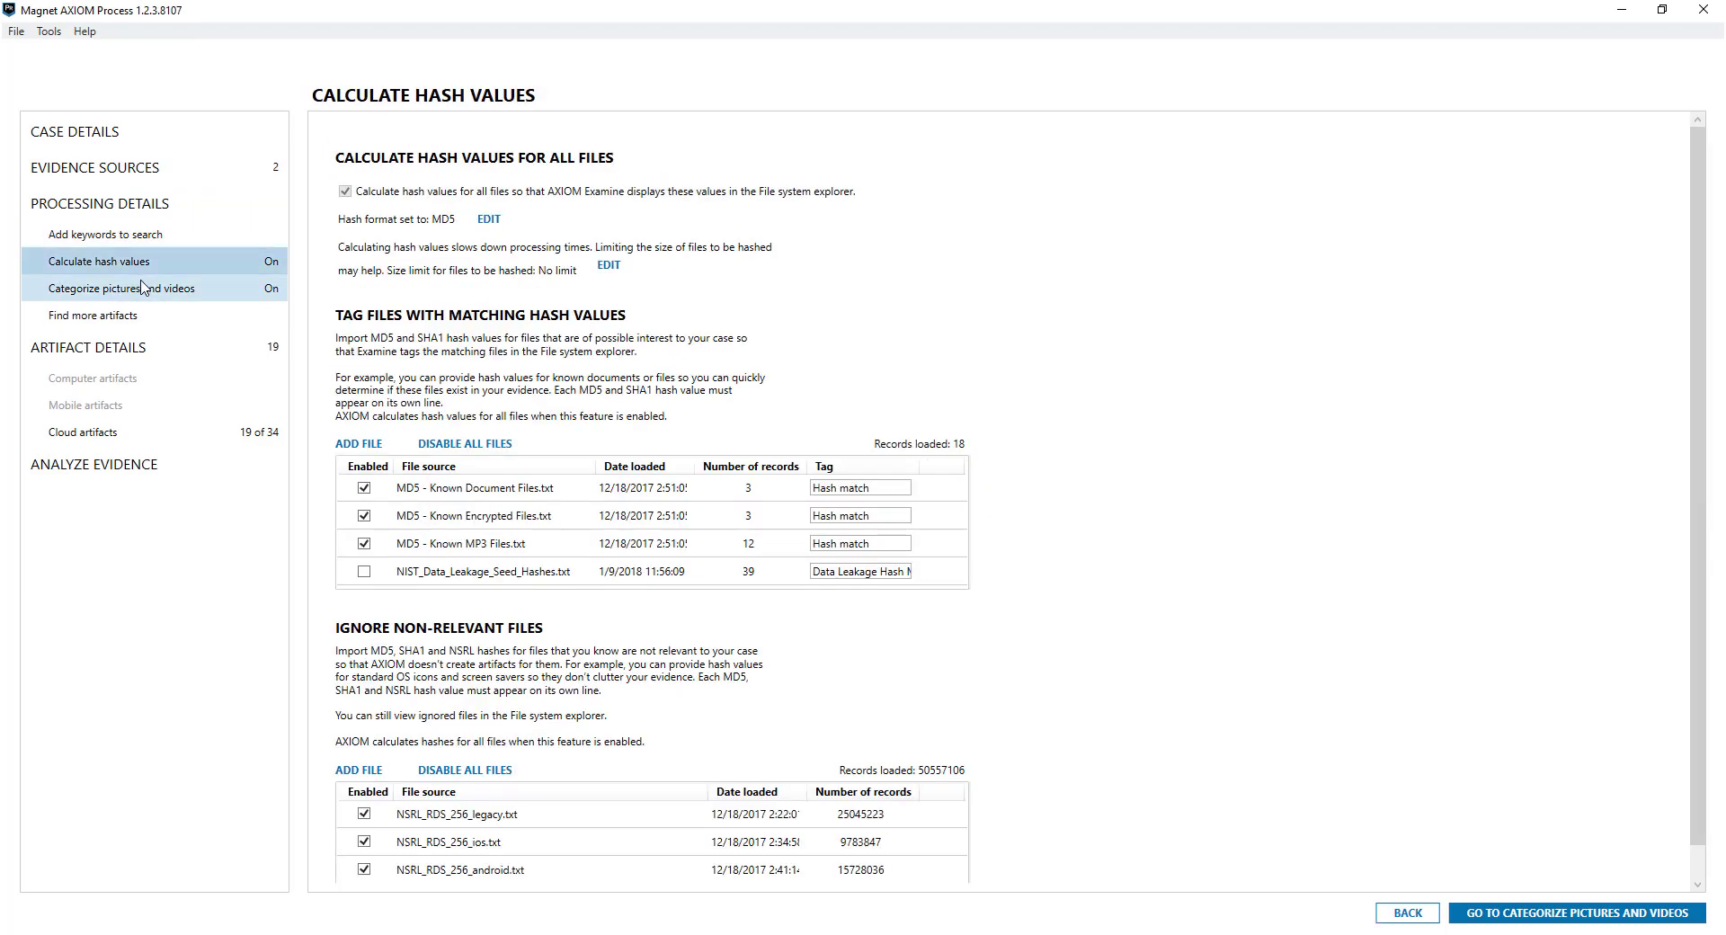
left_click(109, 436)
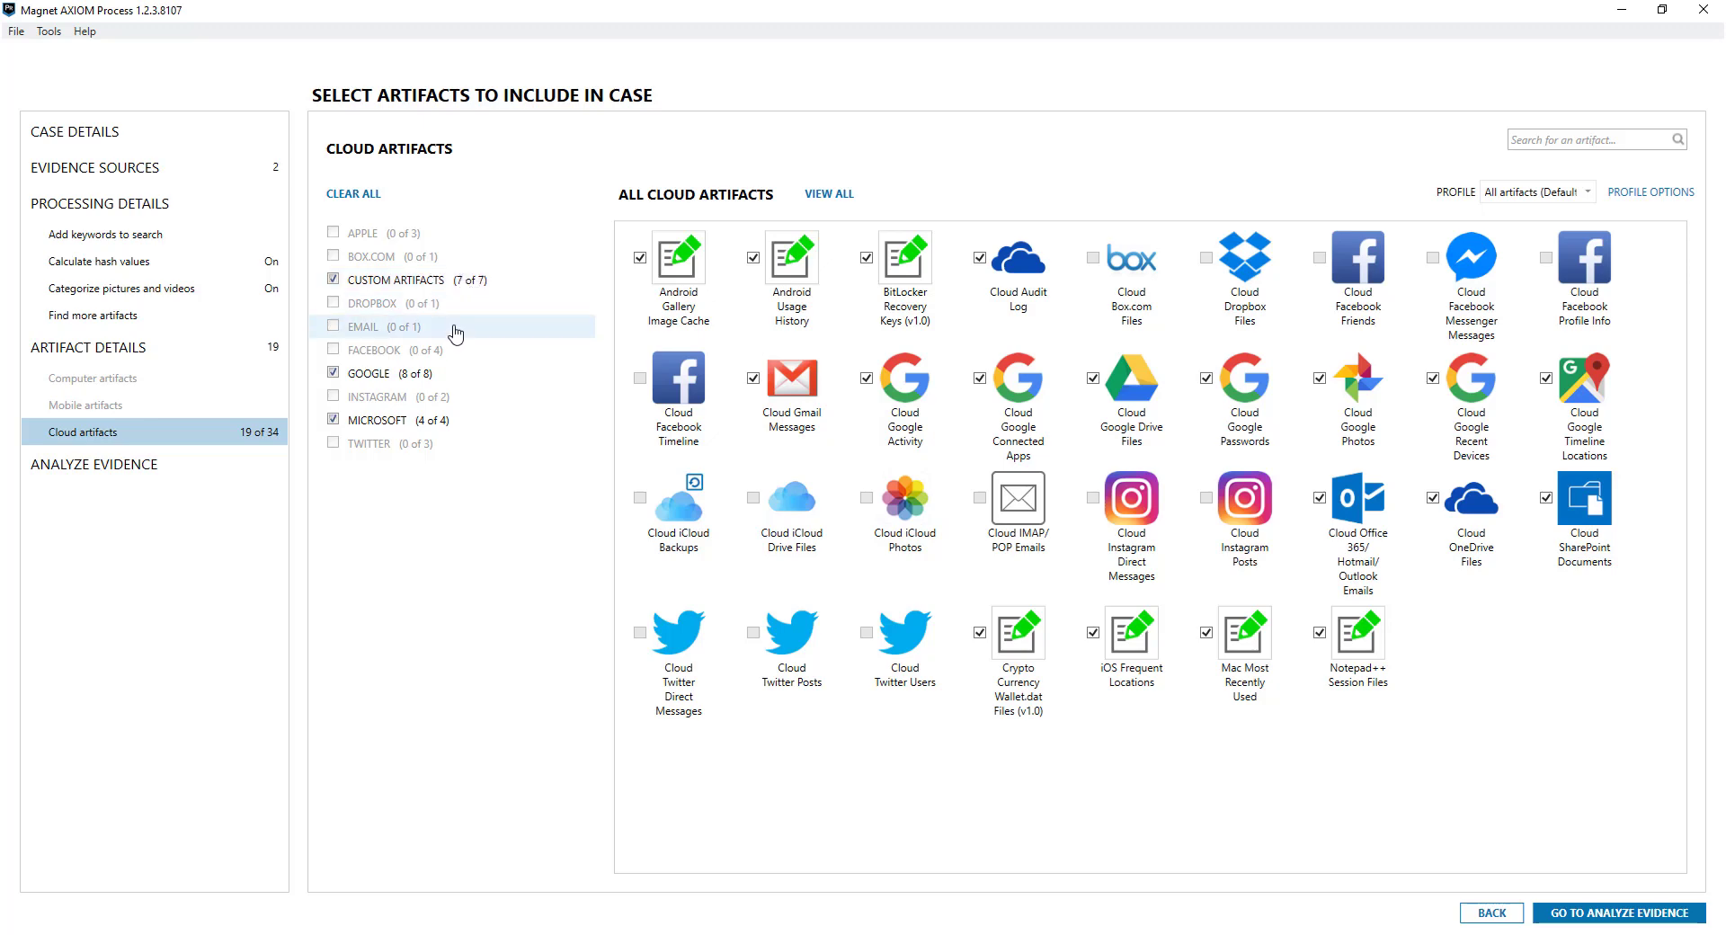
left_click(430, 378)
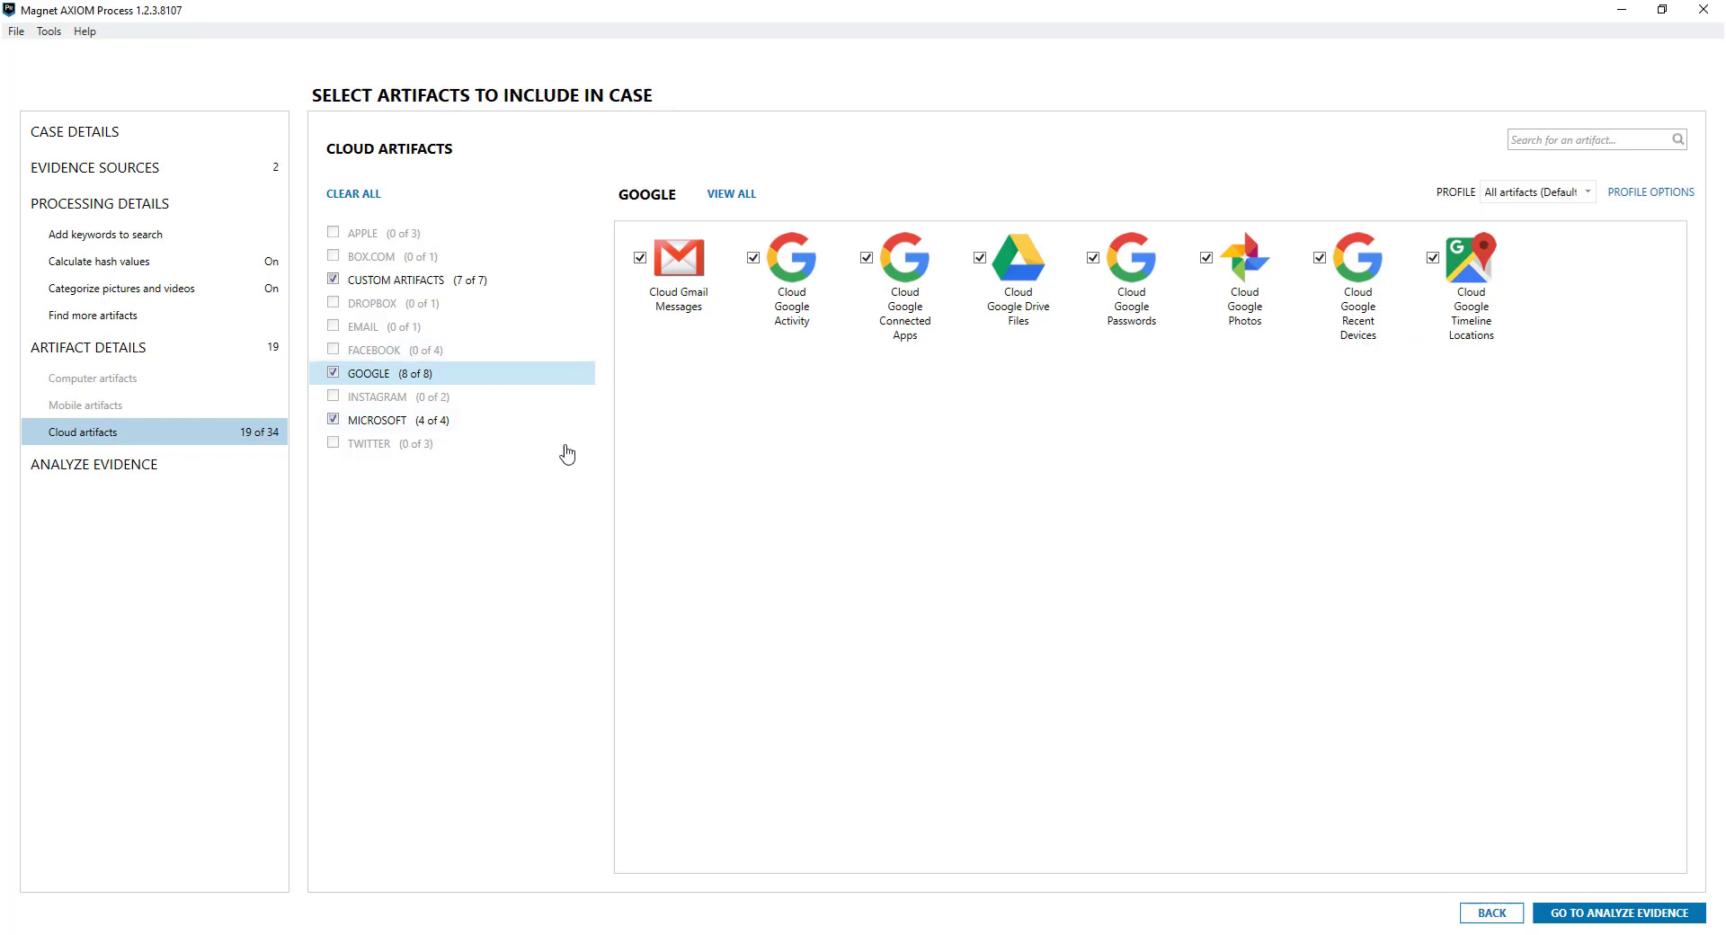
left_click(449, 423)
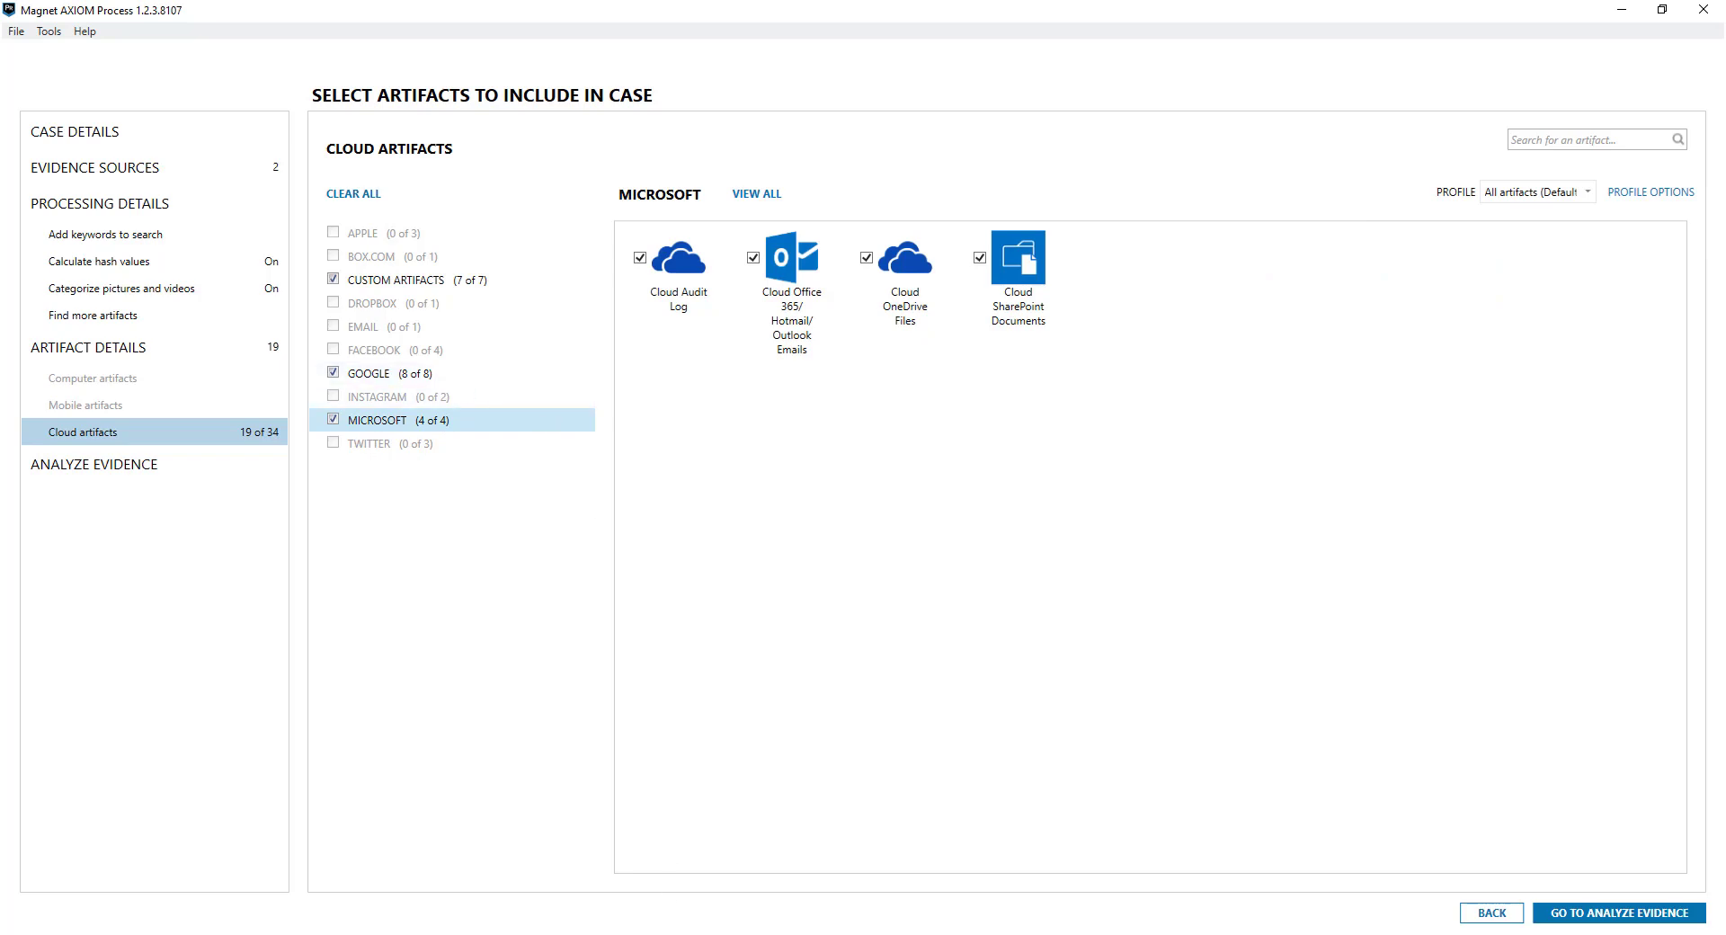
mouse_move(586, 930)
left_click(521, 906)
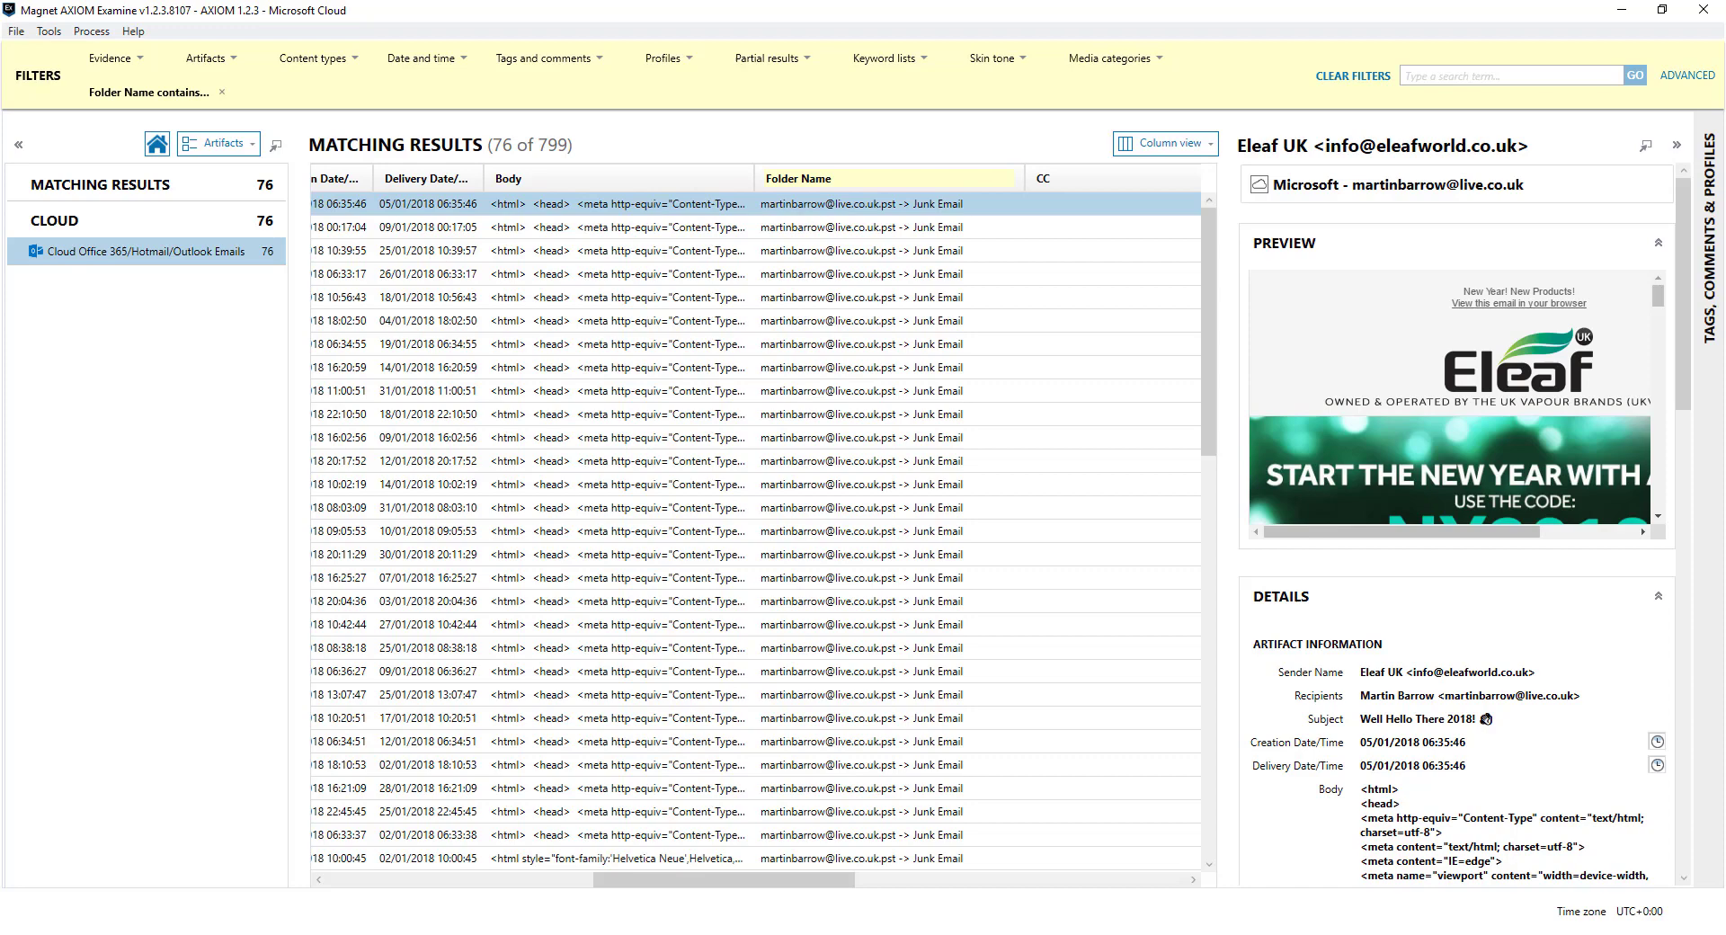
Cycle through the Examine windows to the Cloud case and dismiss the evidence filter unchanged
mouse_move(587, 926)
left_click(637, 917)
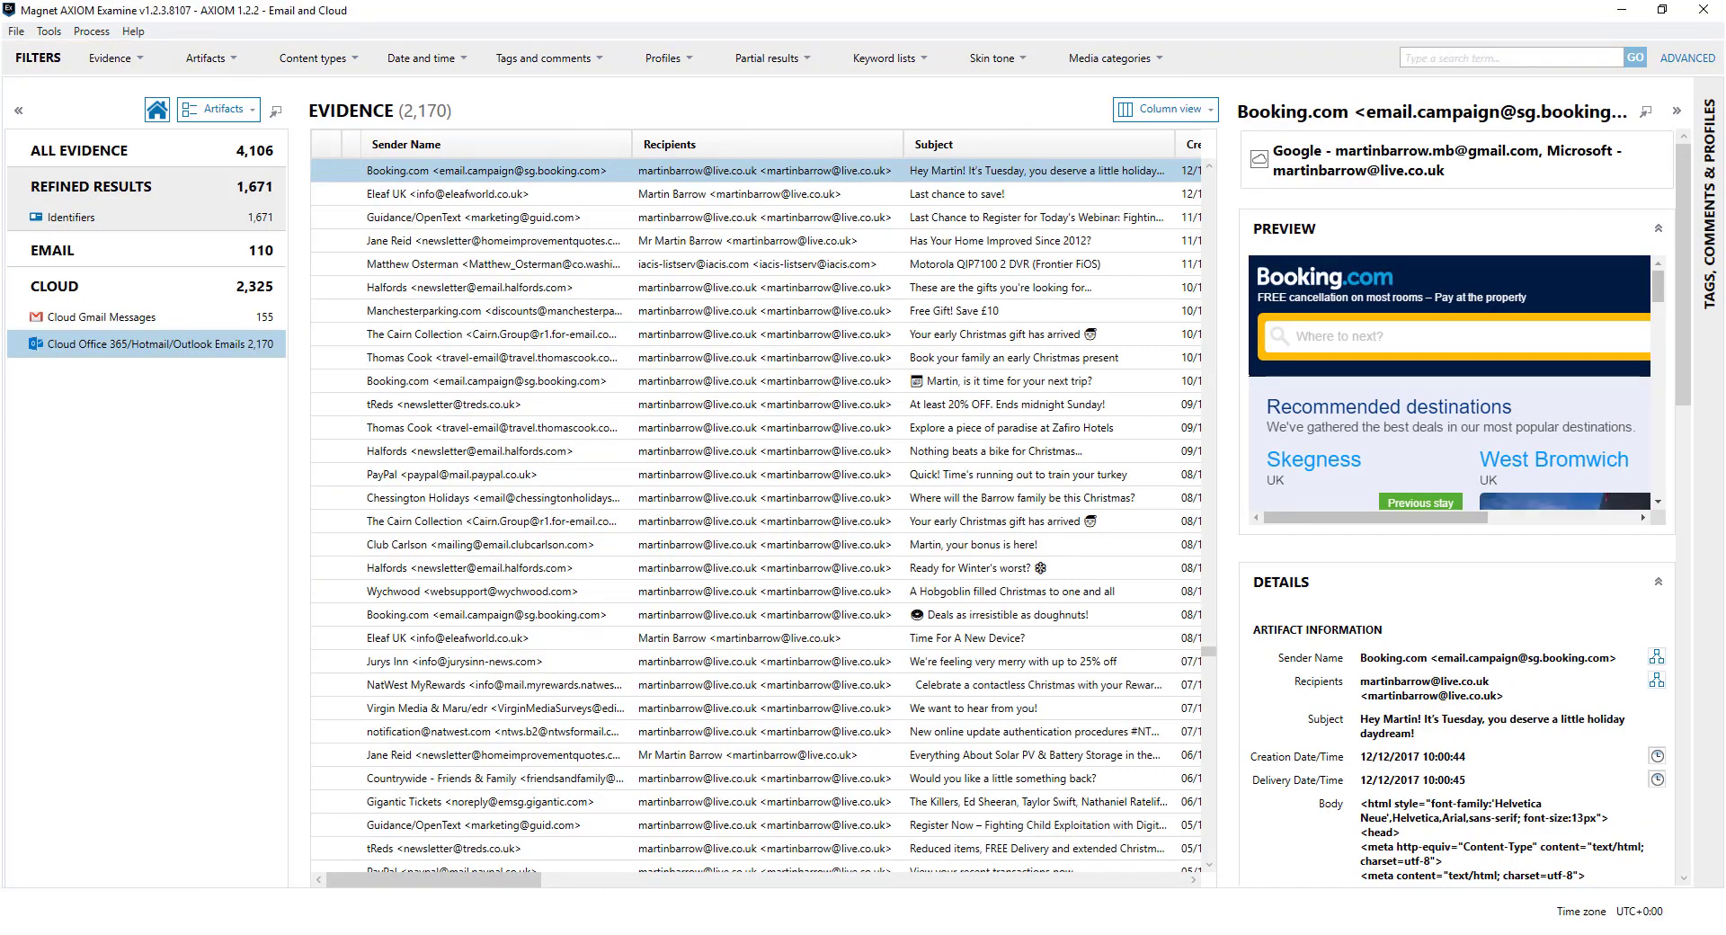
left_click(665, 890)
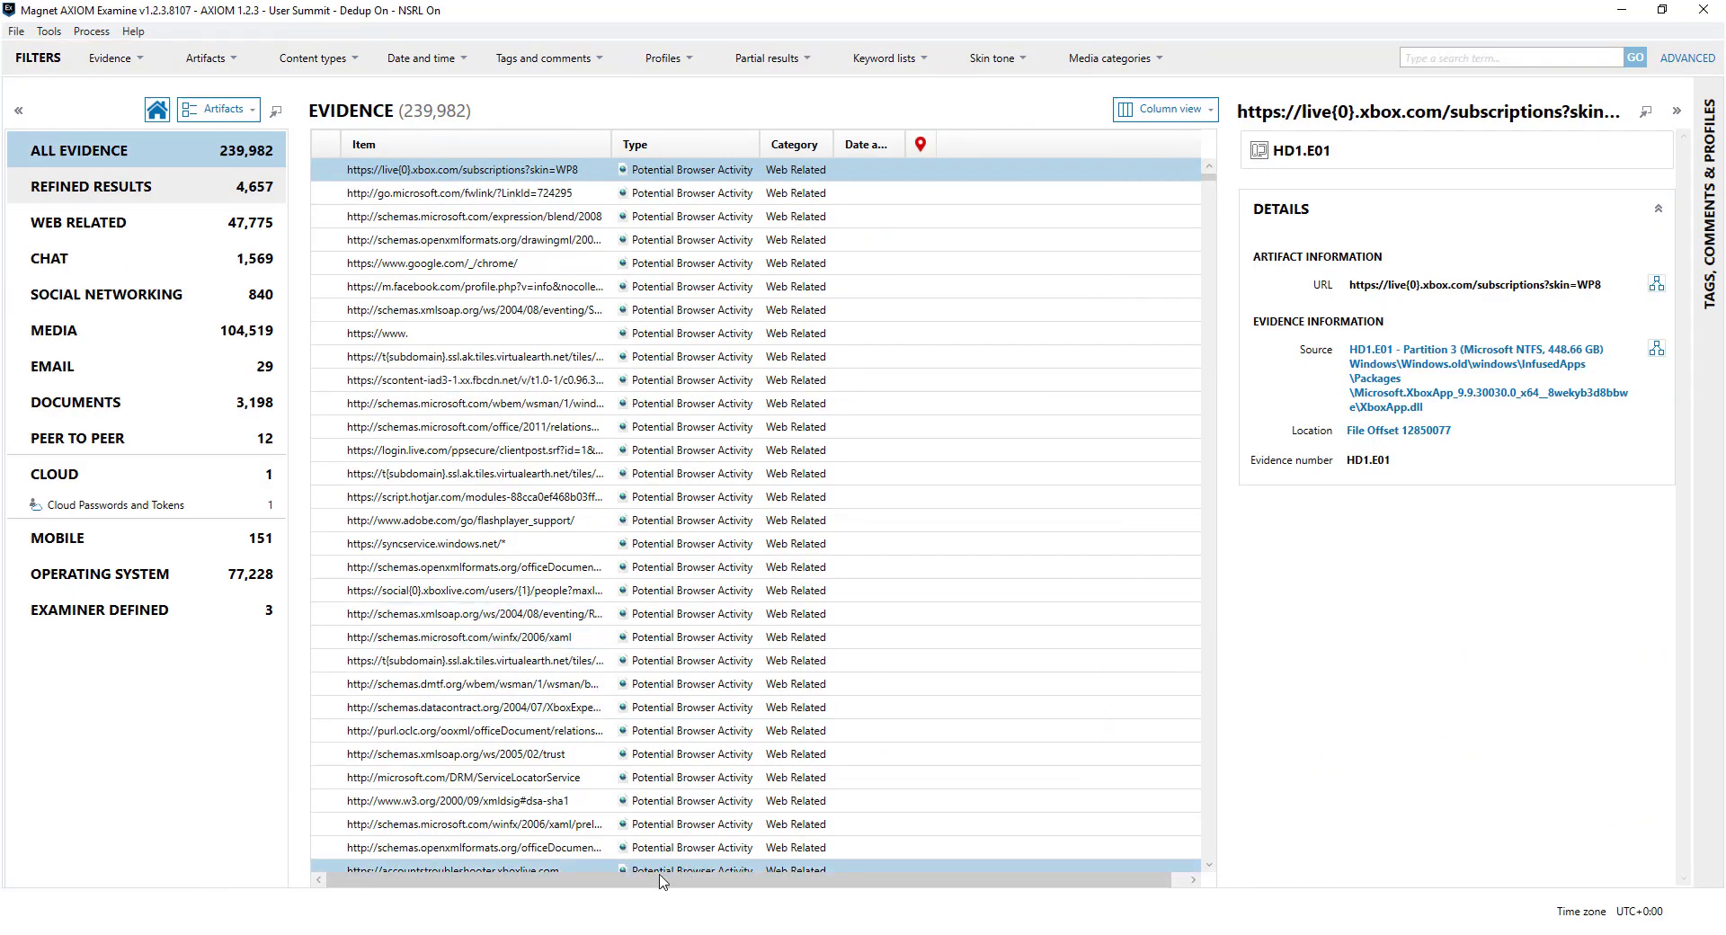
left_click(486, 899)
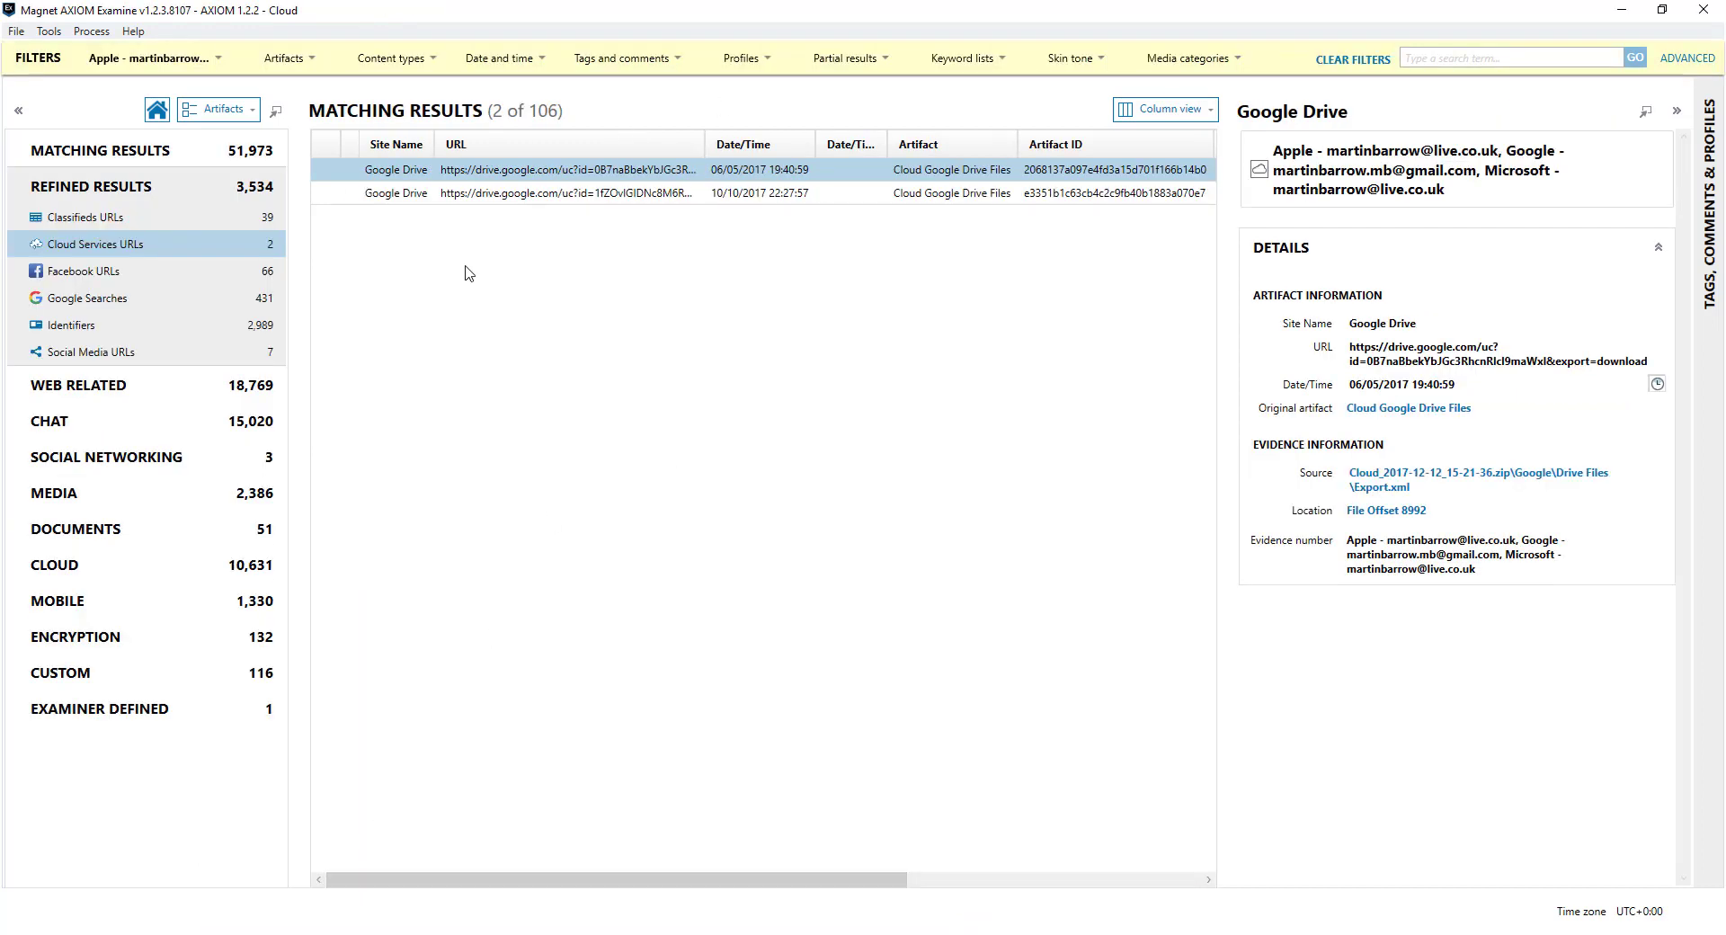
left_click(216, 61)
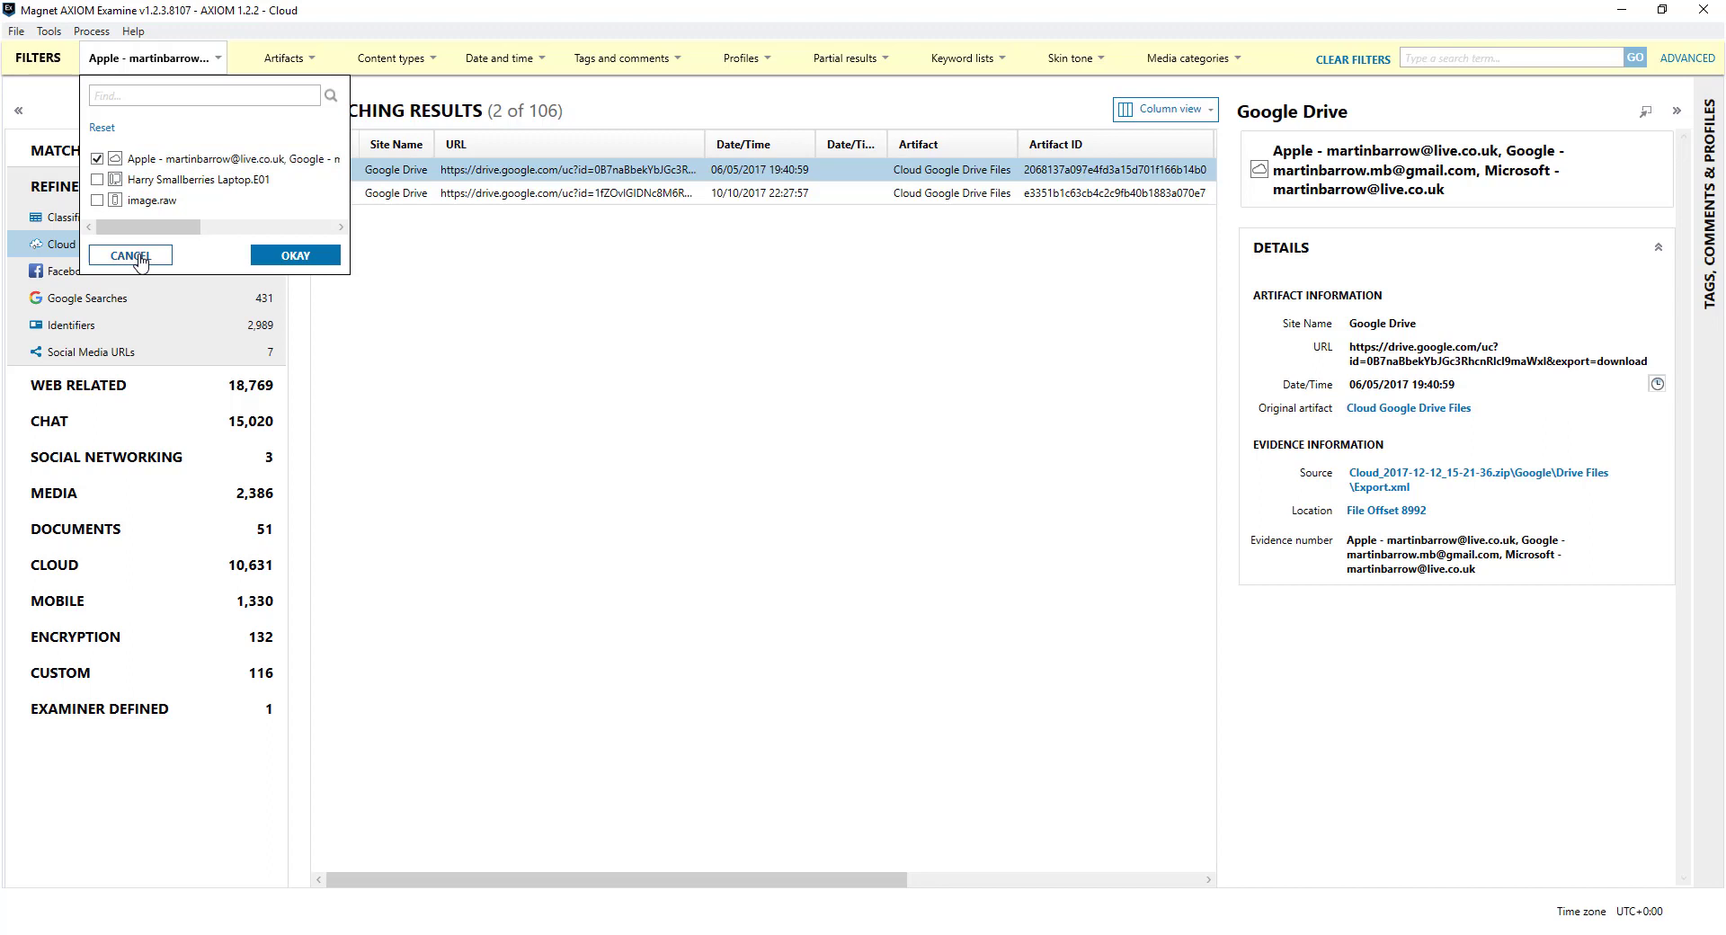
left_click(130, 256)
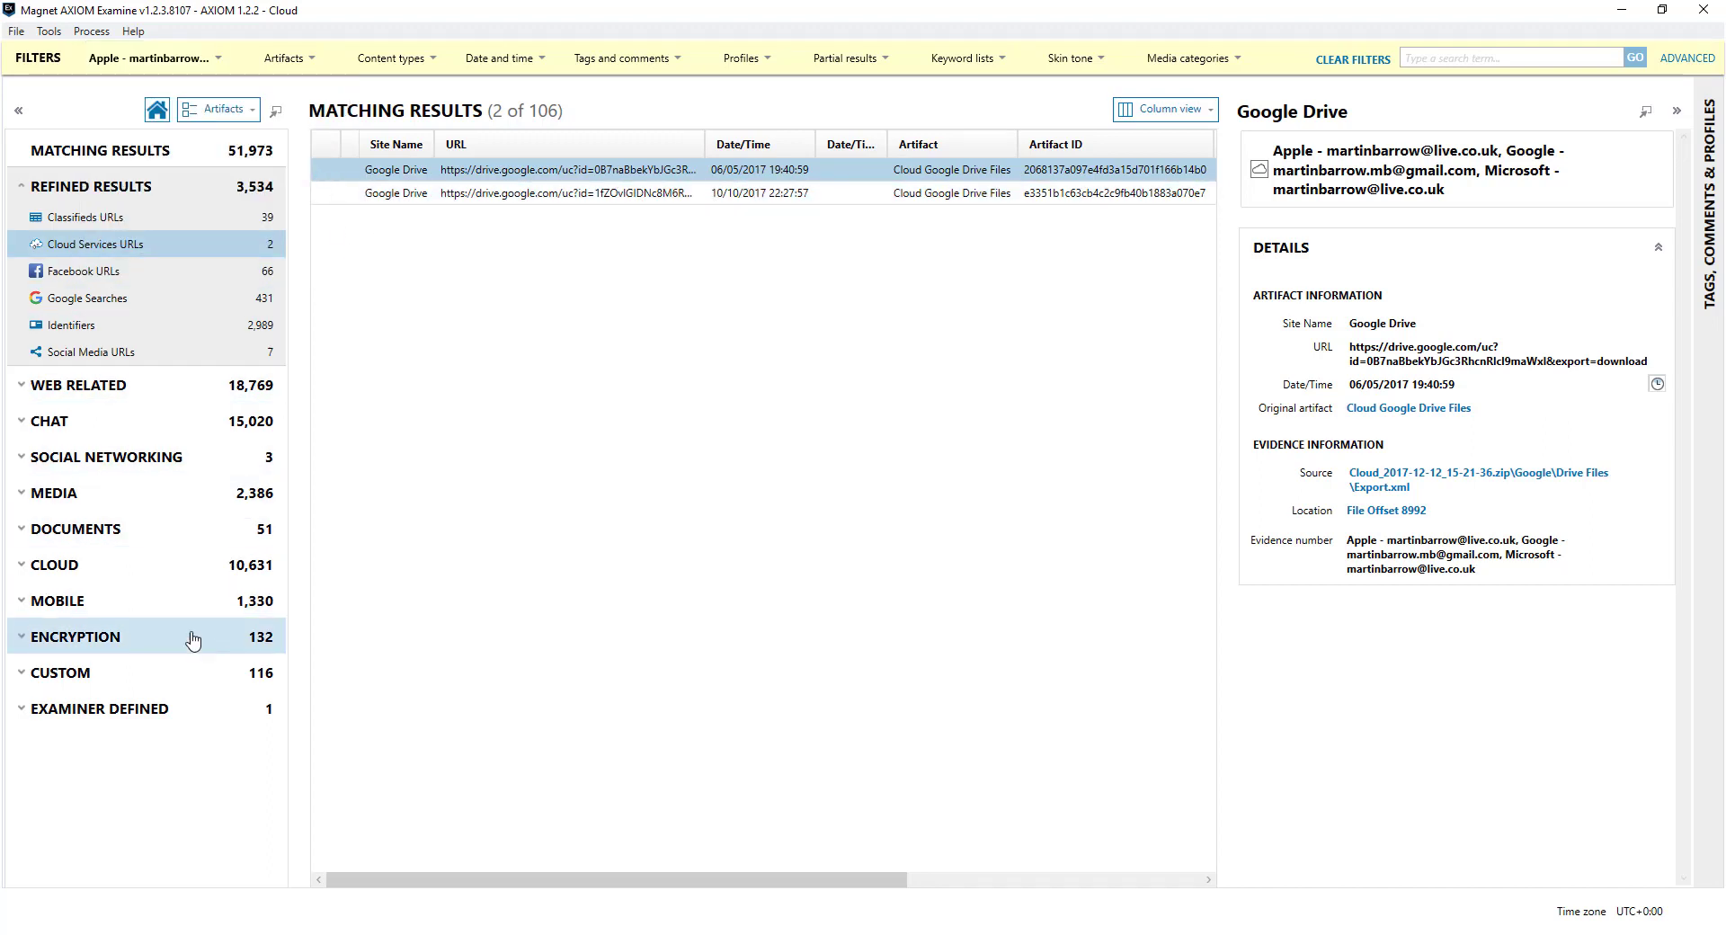
Switch to the File system view and expand the cloud zip's Apple, Google and Microsoft folders
left_click(251, 113)
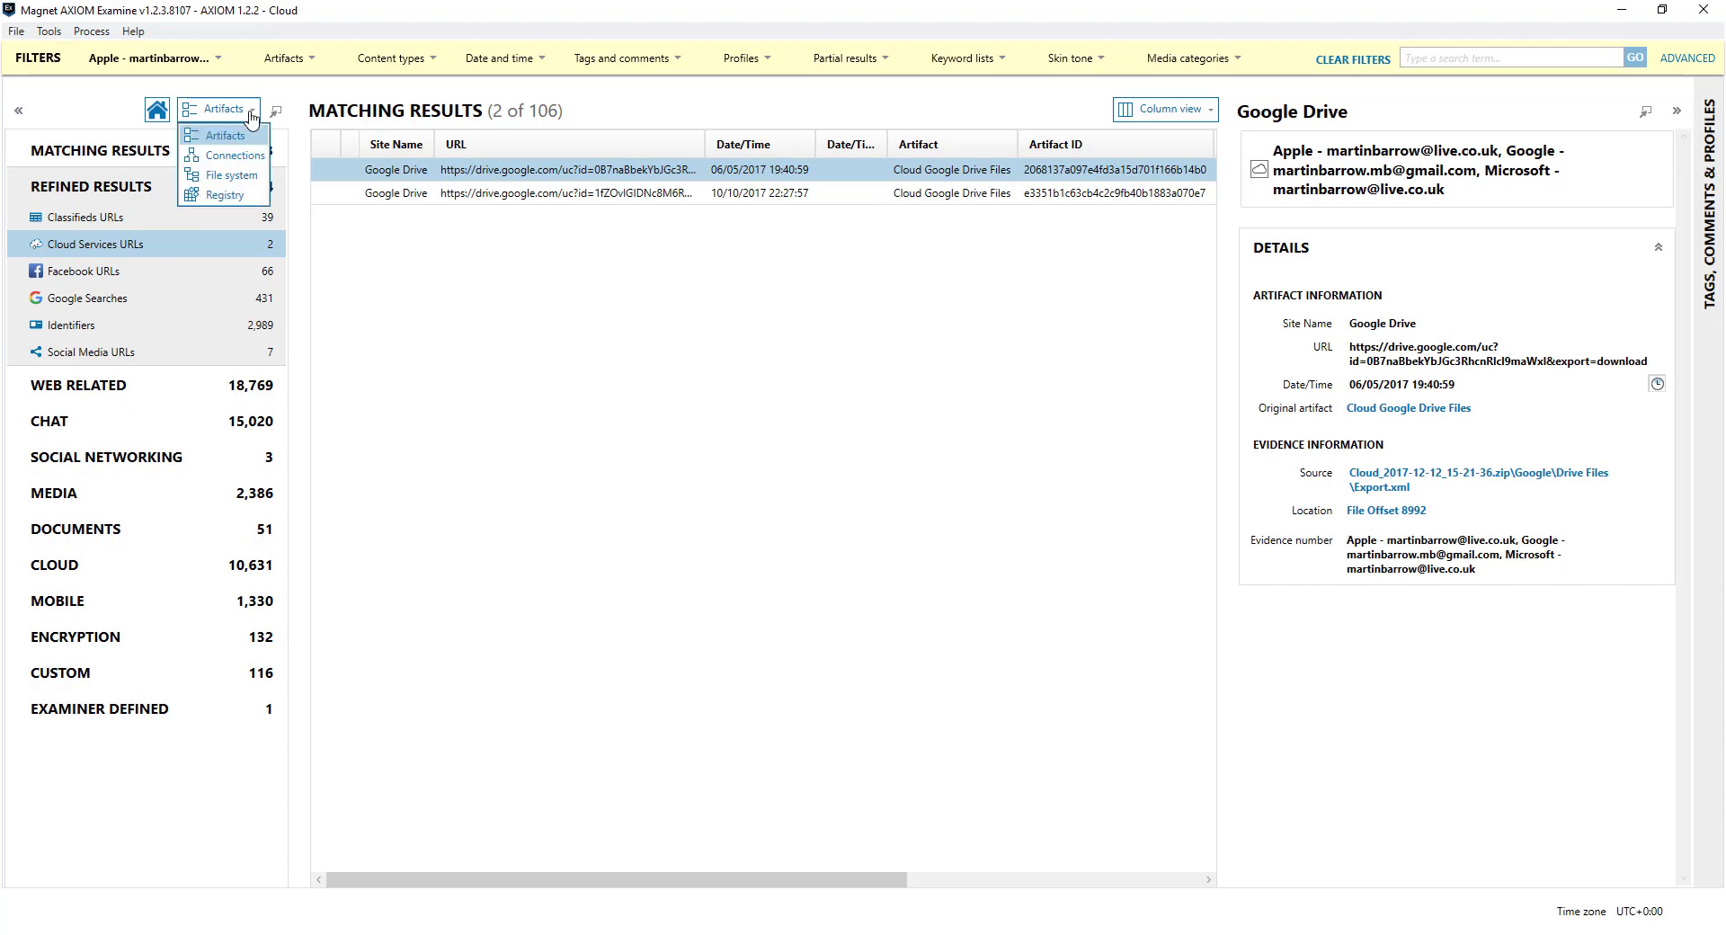
left_click(245, 178)
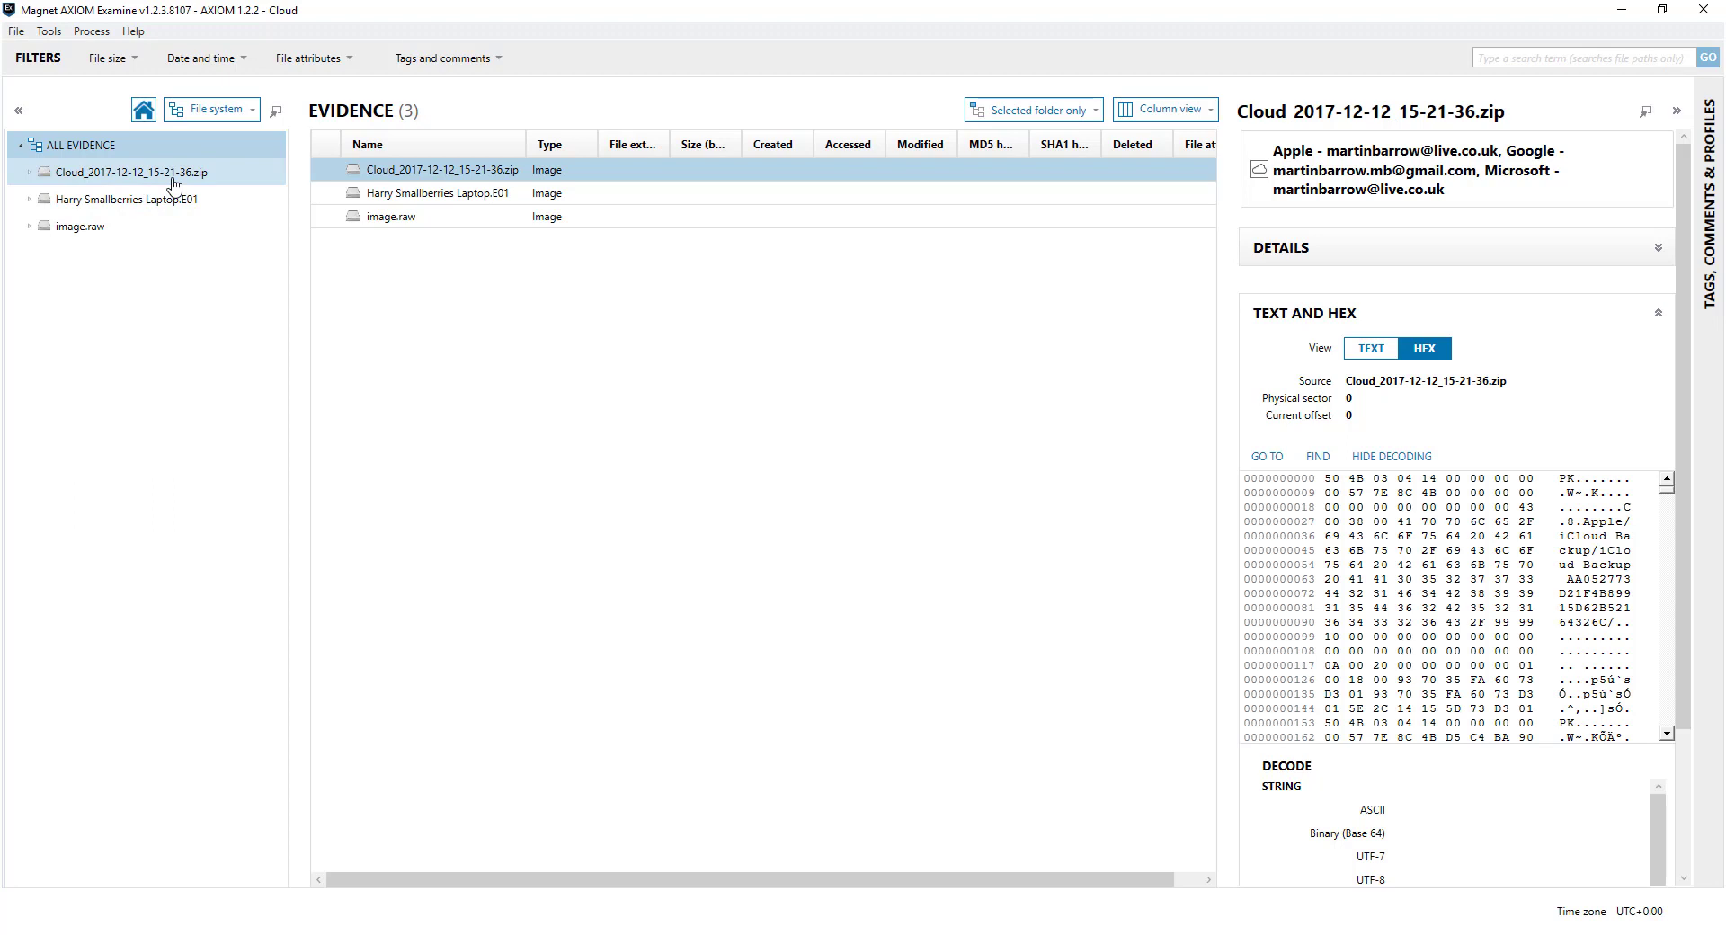
left_click(30, 172)
left_click(38, 198)
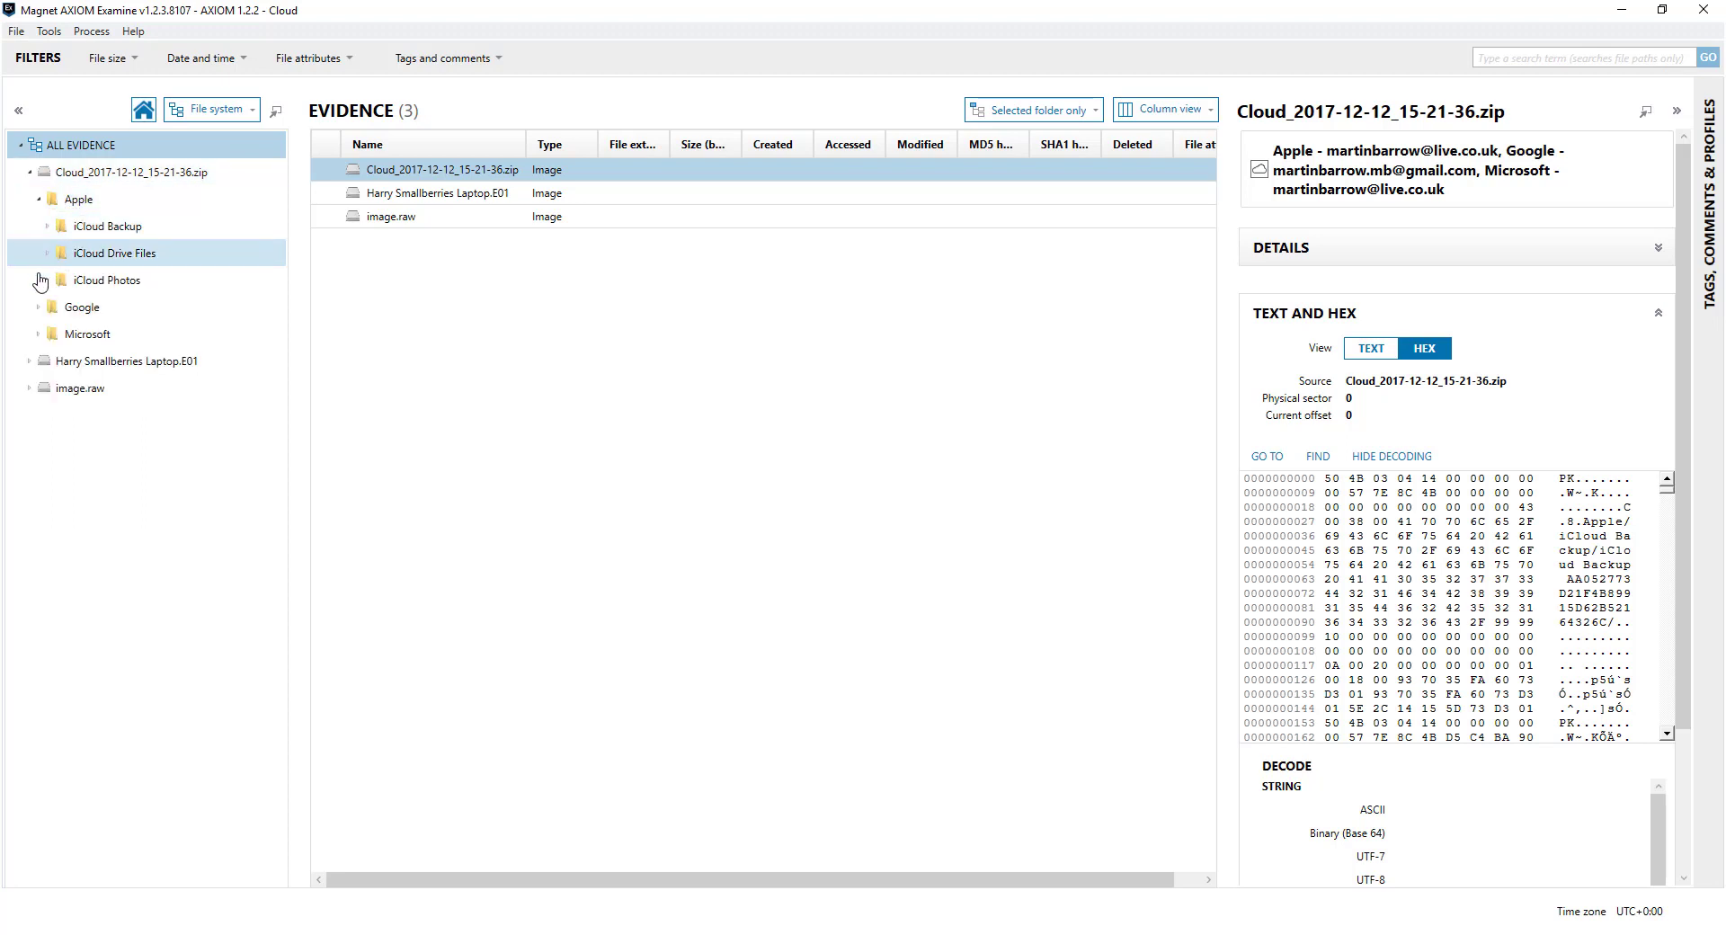
left_click(39, 306)
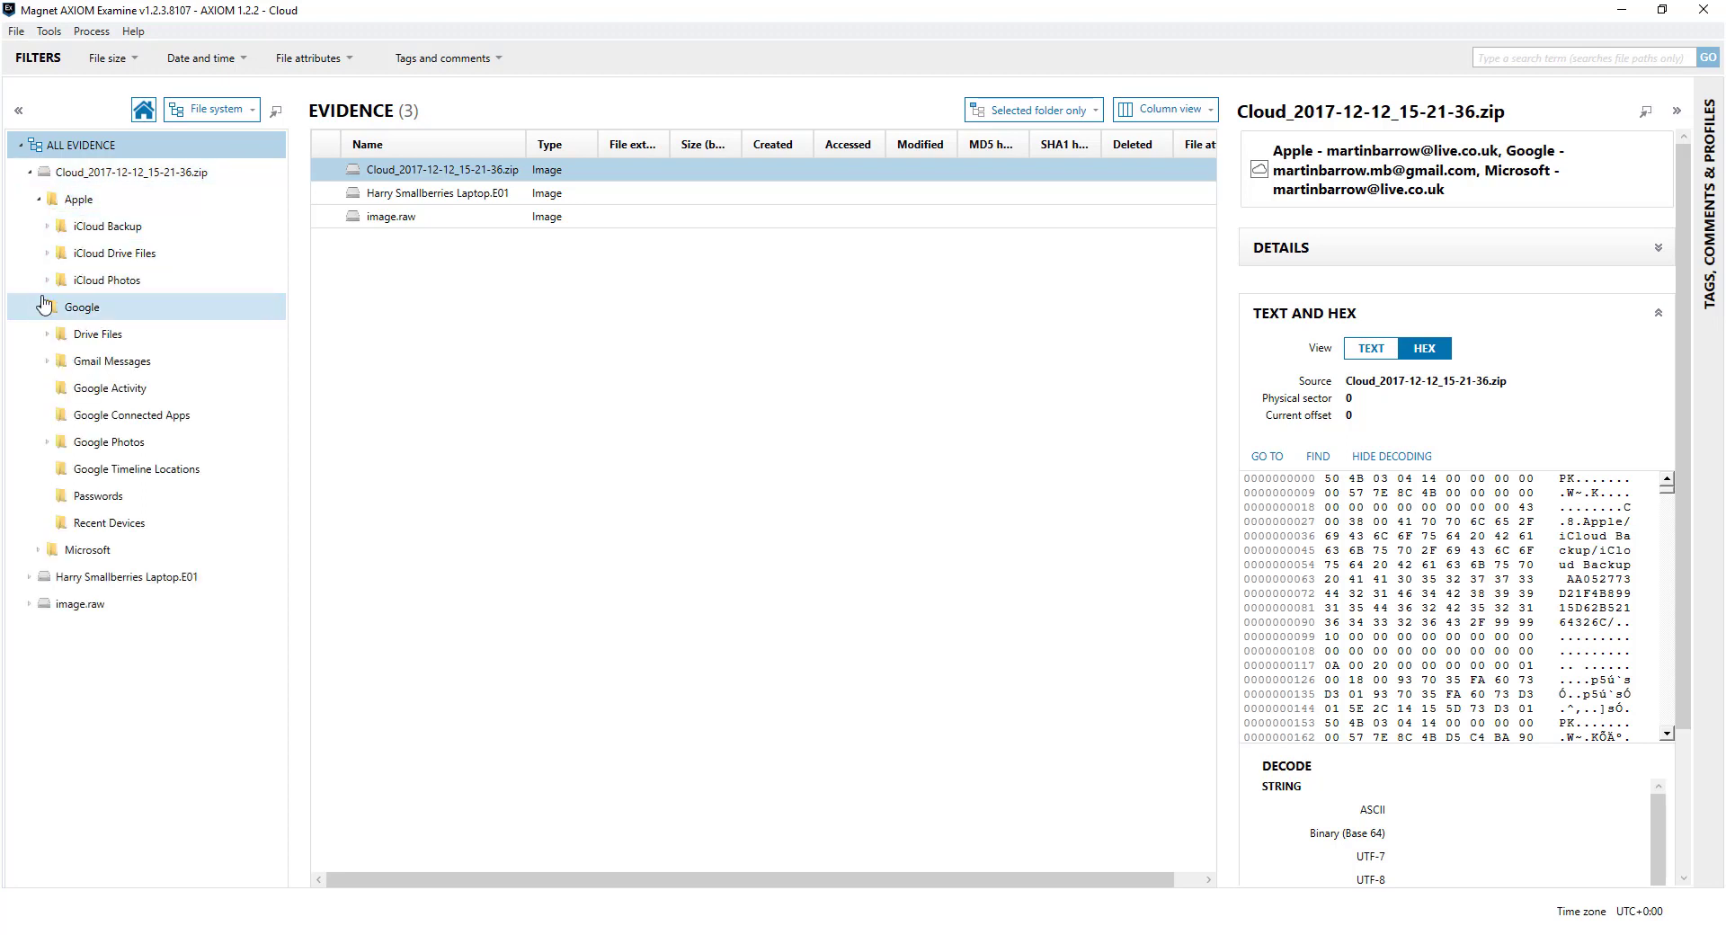
left_click(38, 549)
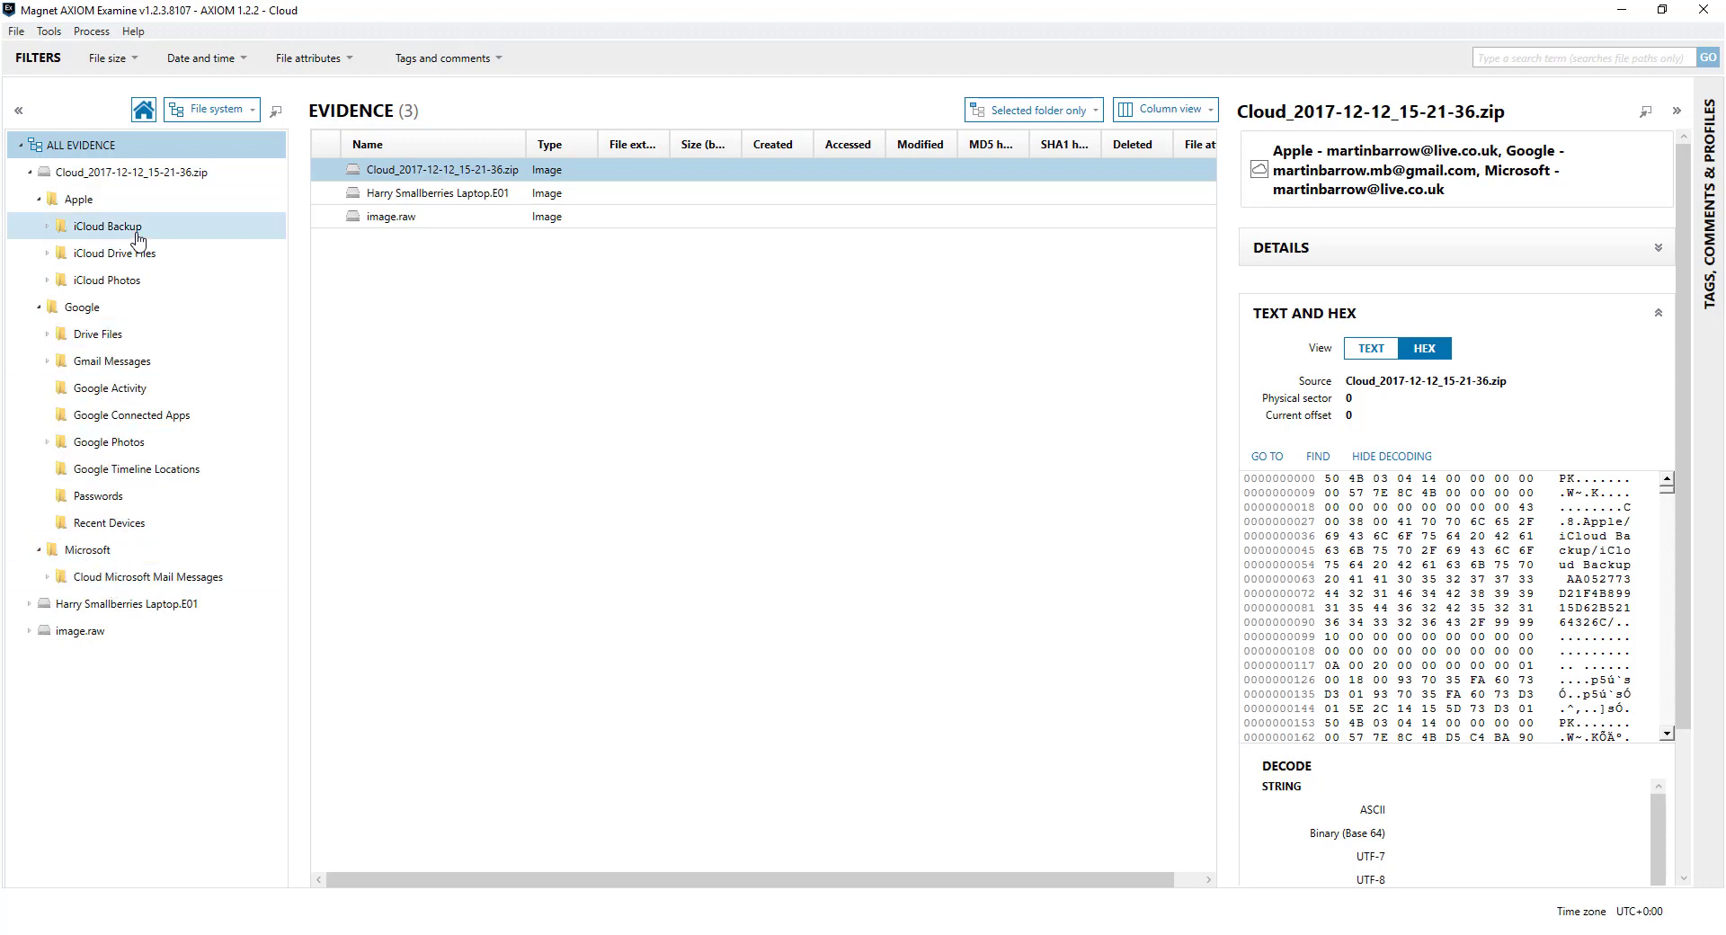
List the iCloud Backup folder with a wider Name column showing full names of the three backups
left_click(94, 232)
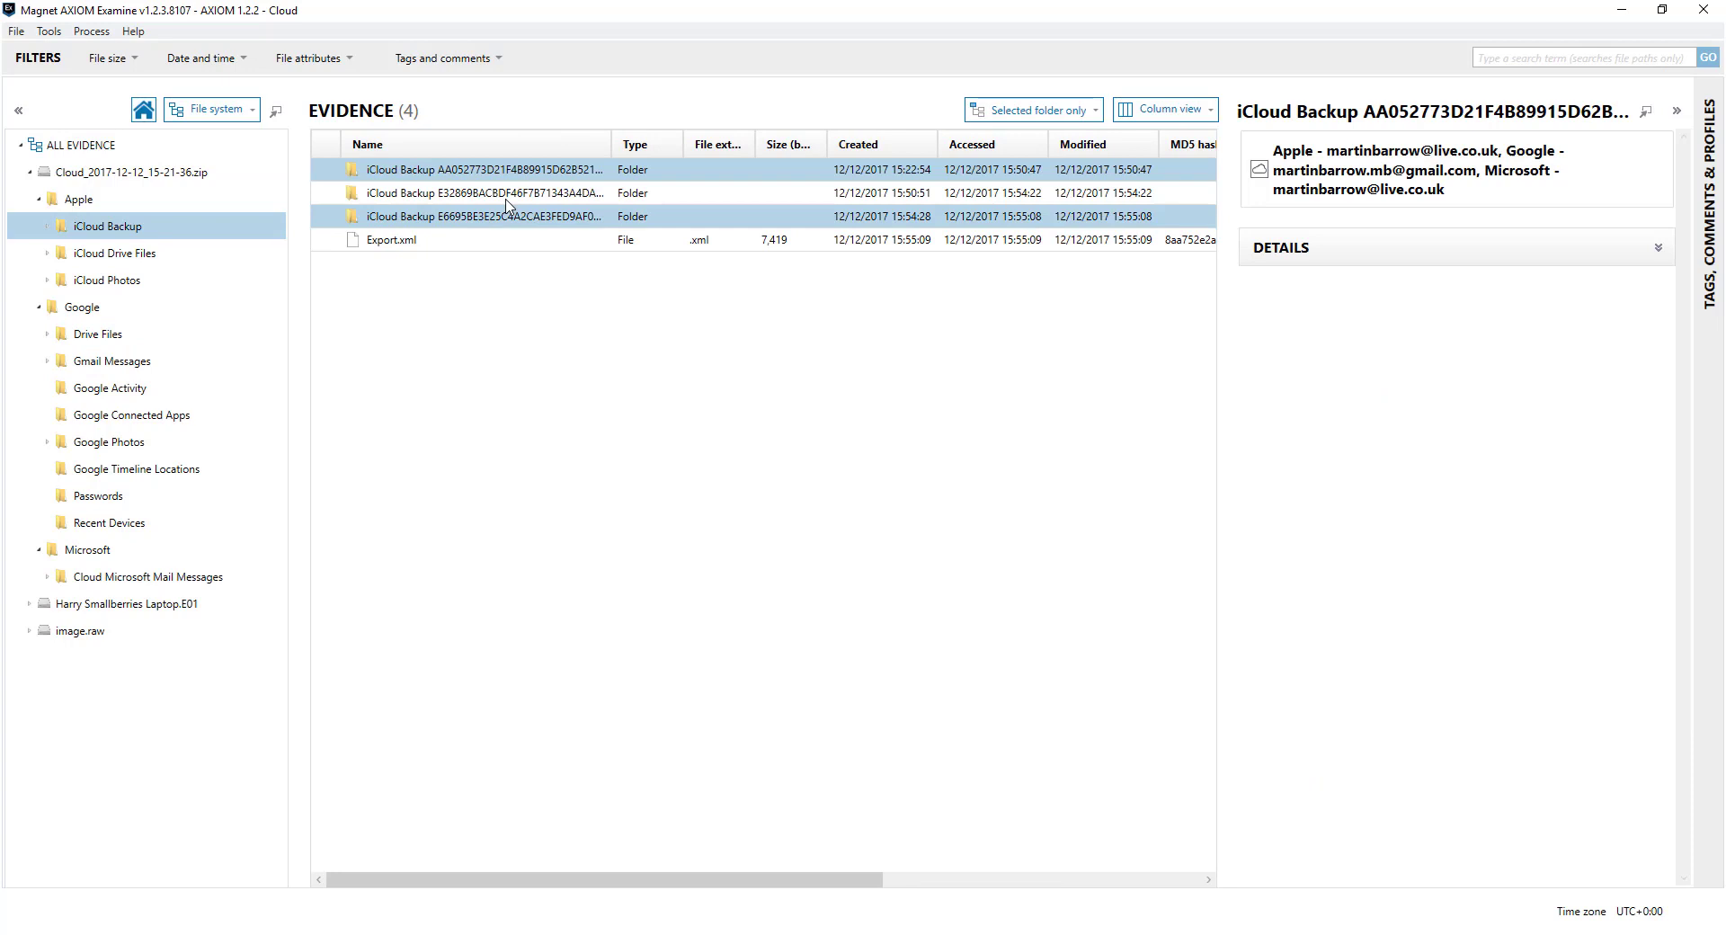
left_click_drag(611, 136, 653, 136)
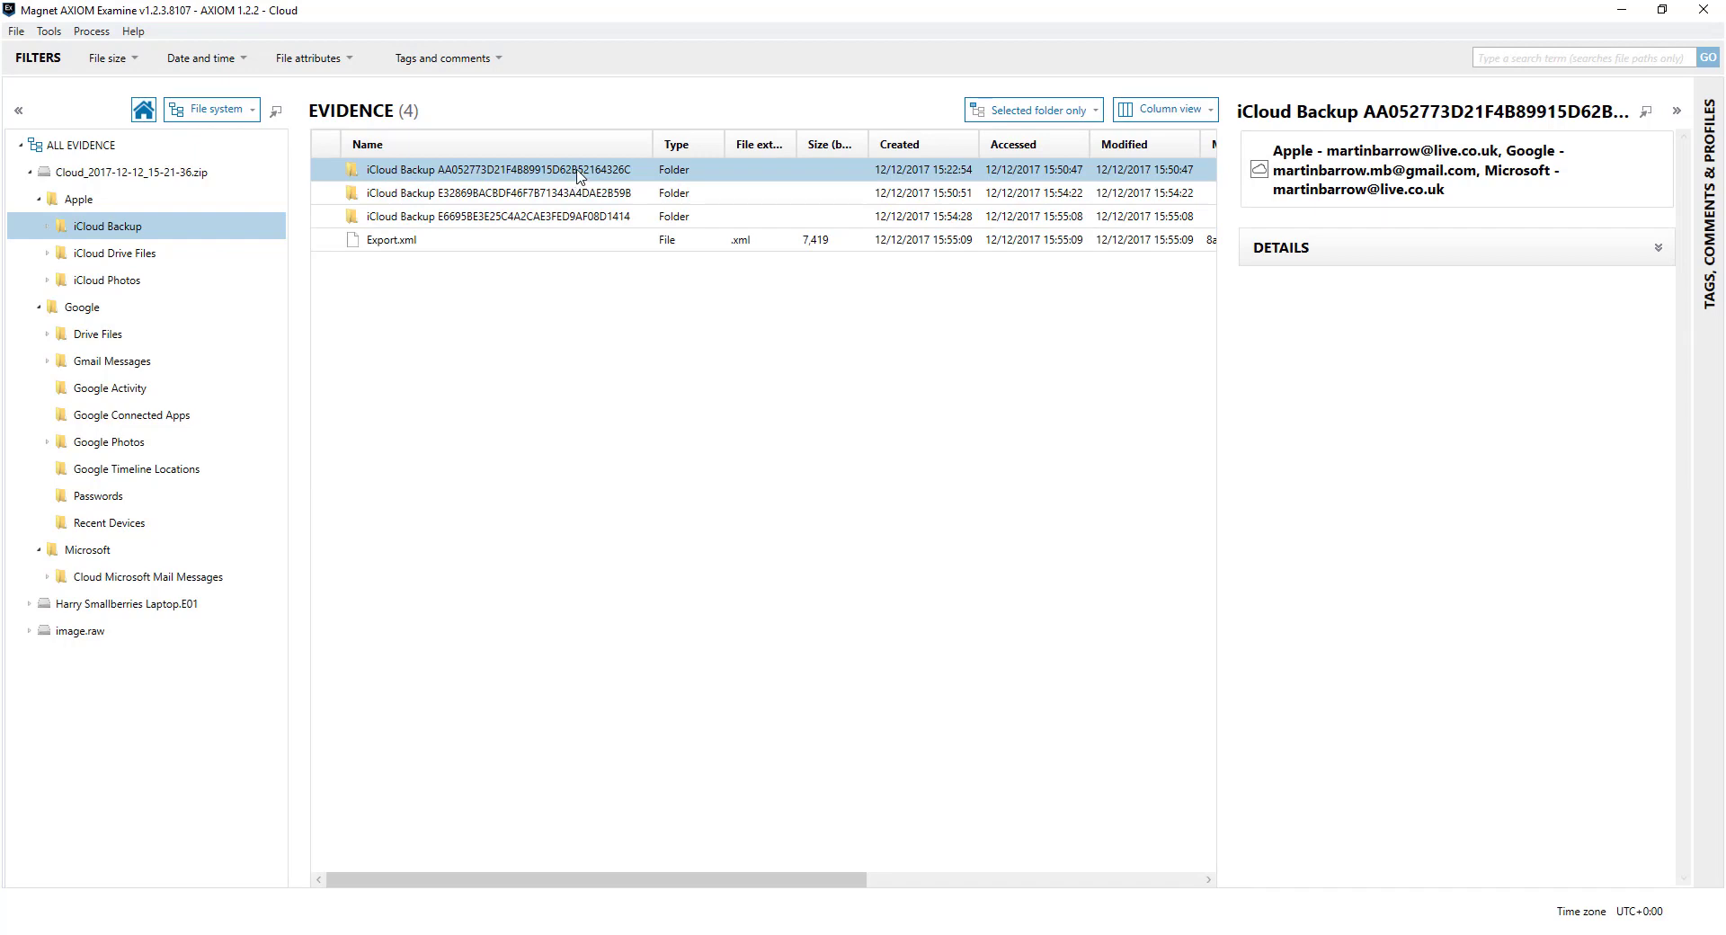
right_click(577, 171)
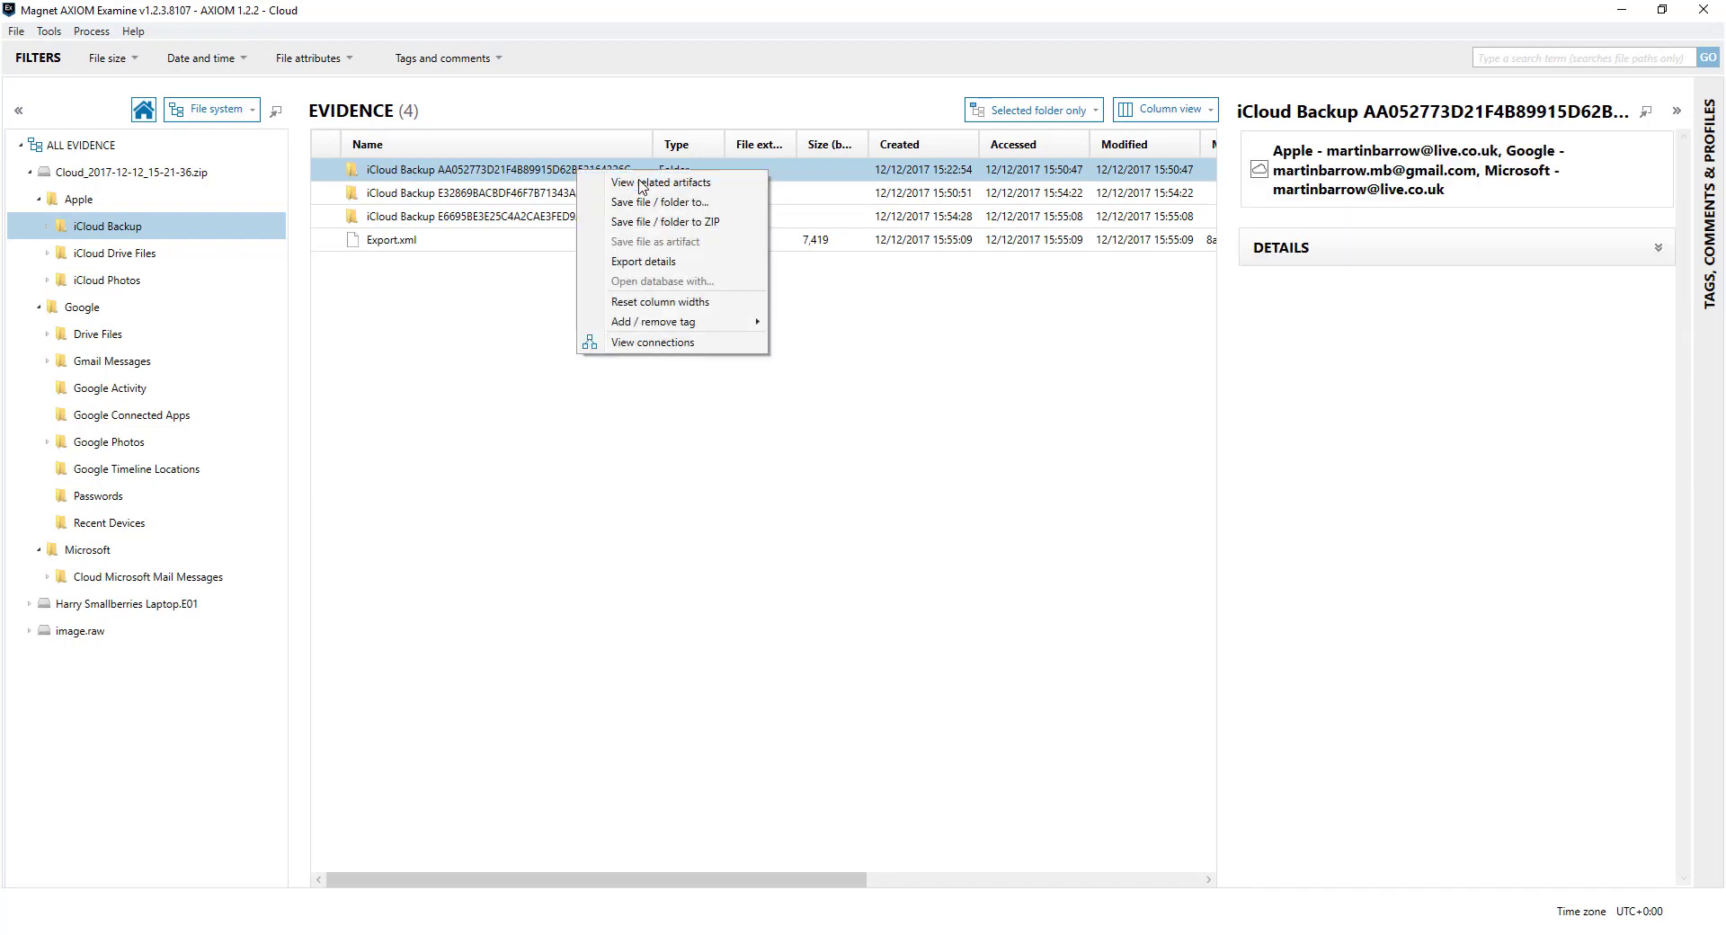
Show artifacts related to the first iCloud backup, then remove the evidence filter chip
left_click(642, 183)
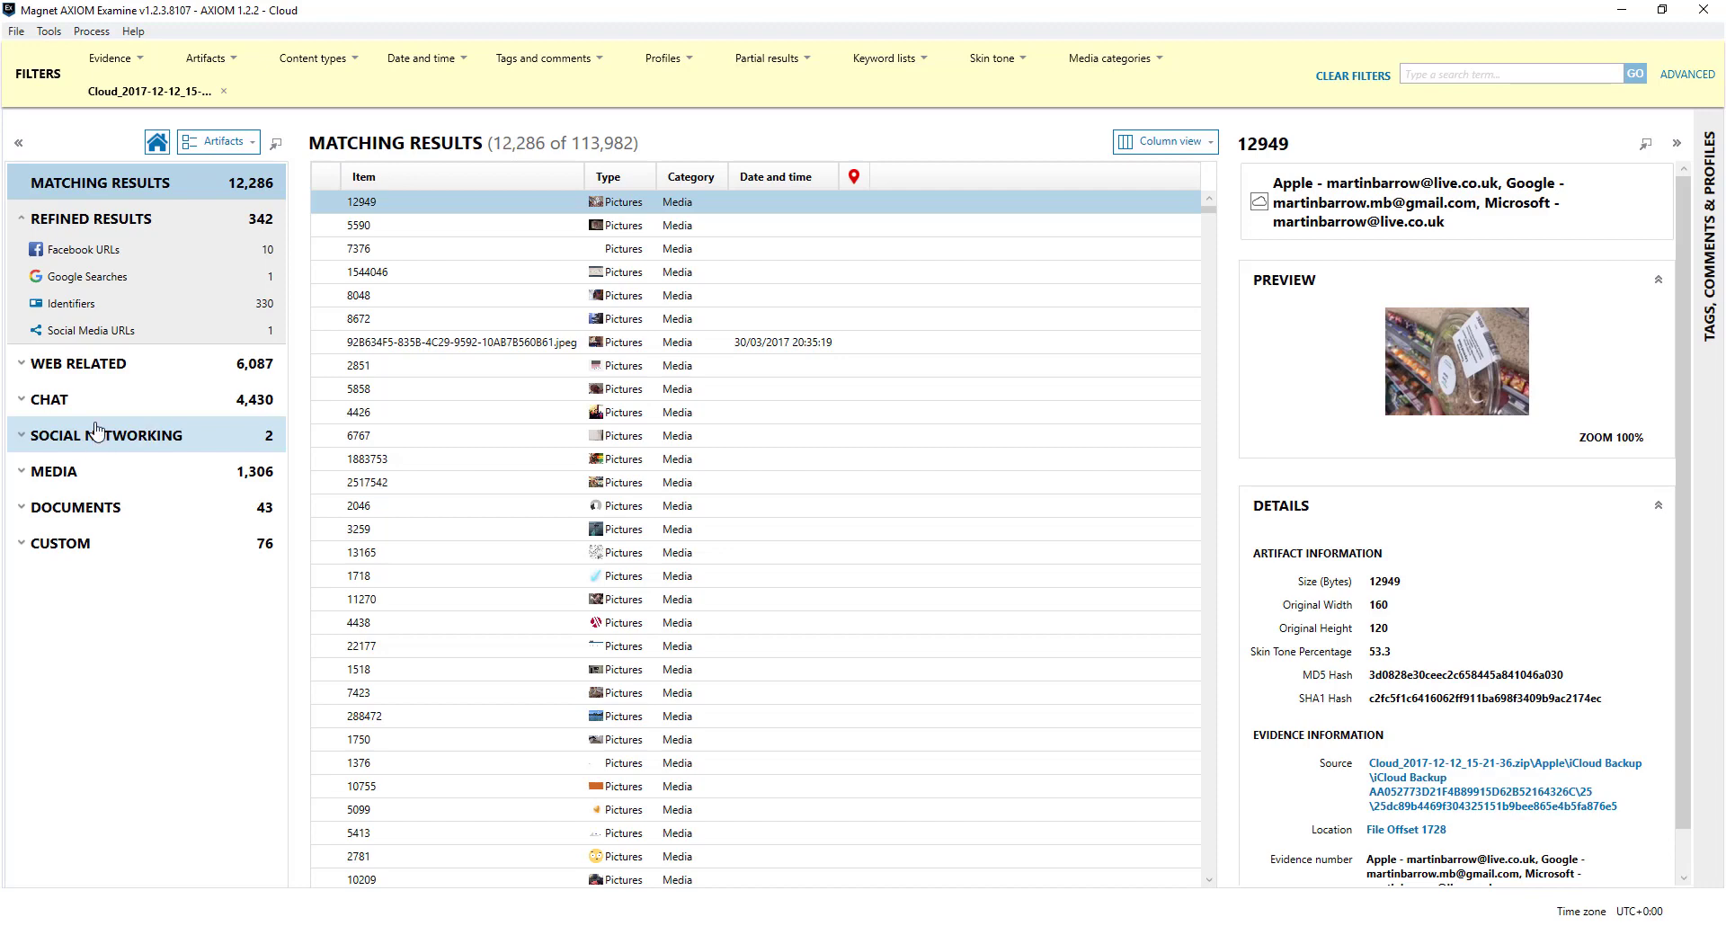
left_click(223, 92)
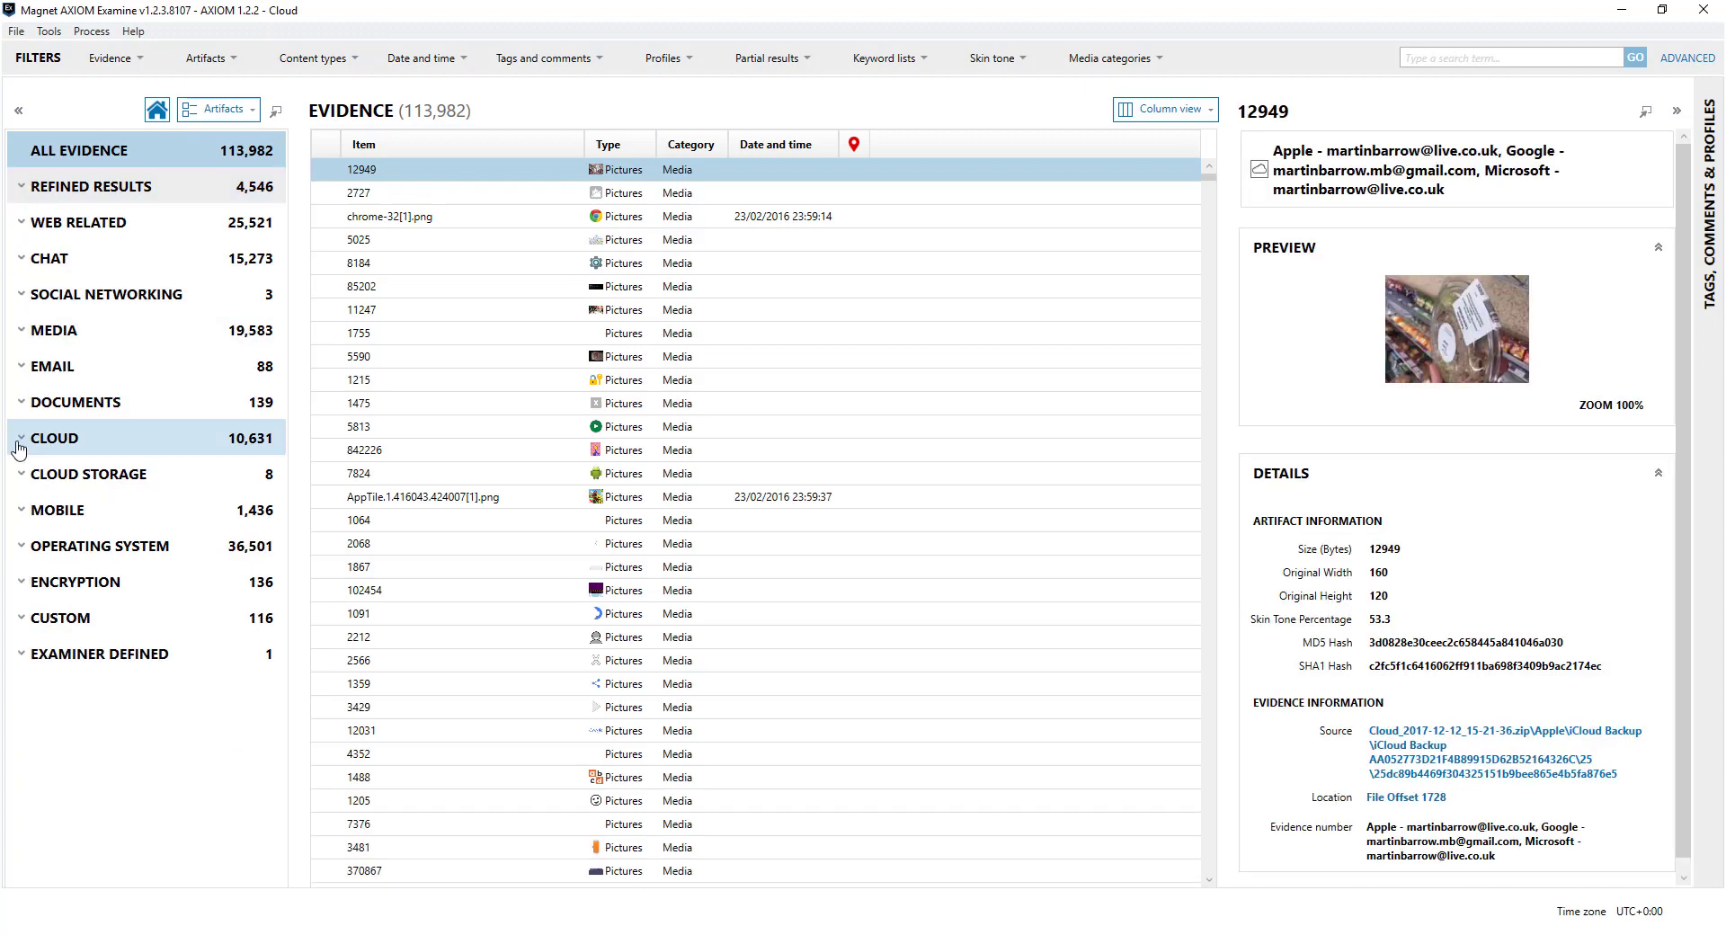
Show the Cloud Google Timeline Locations records with wider Latitude and Longitude columns
left_click(19, 441)
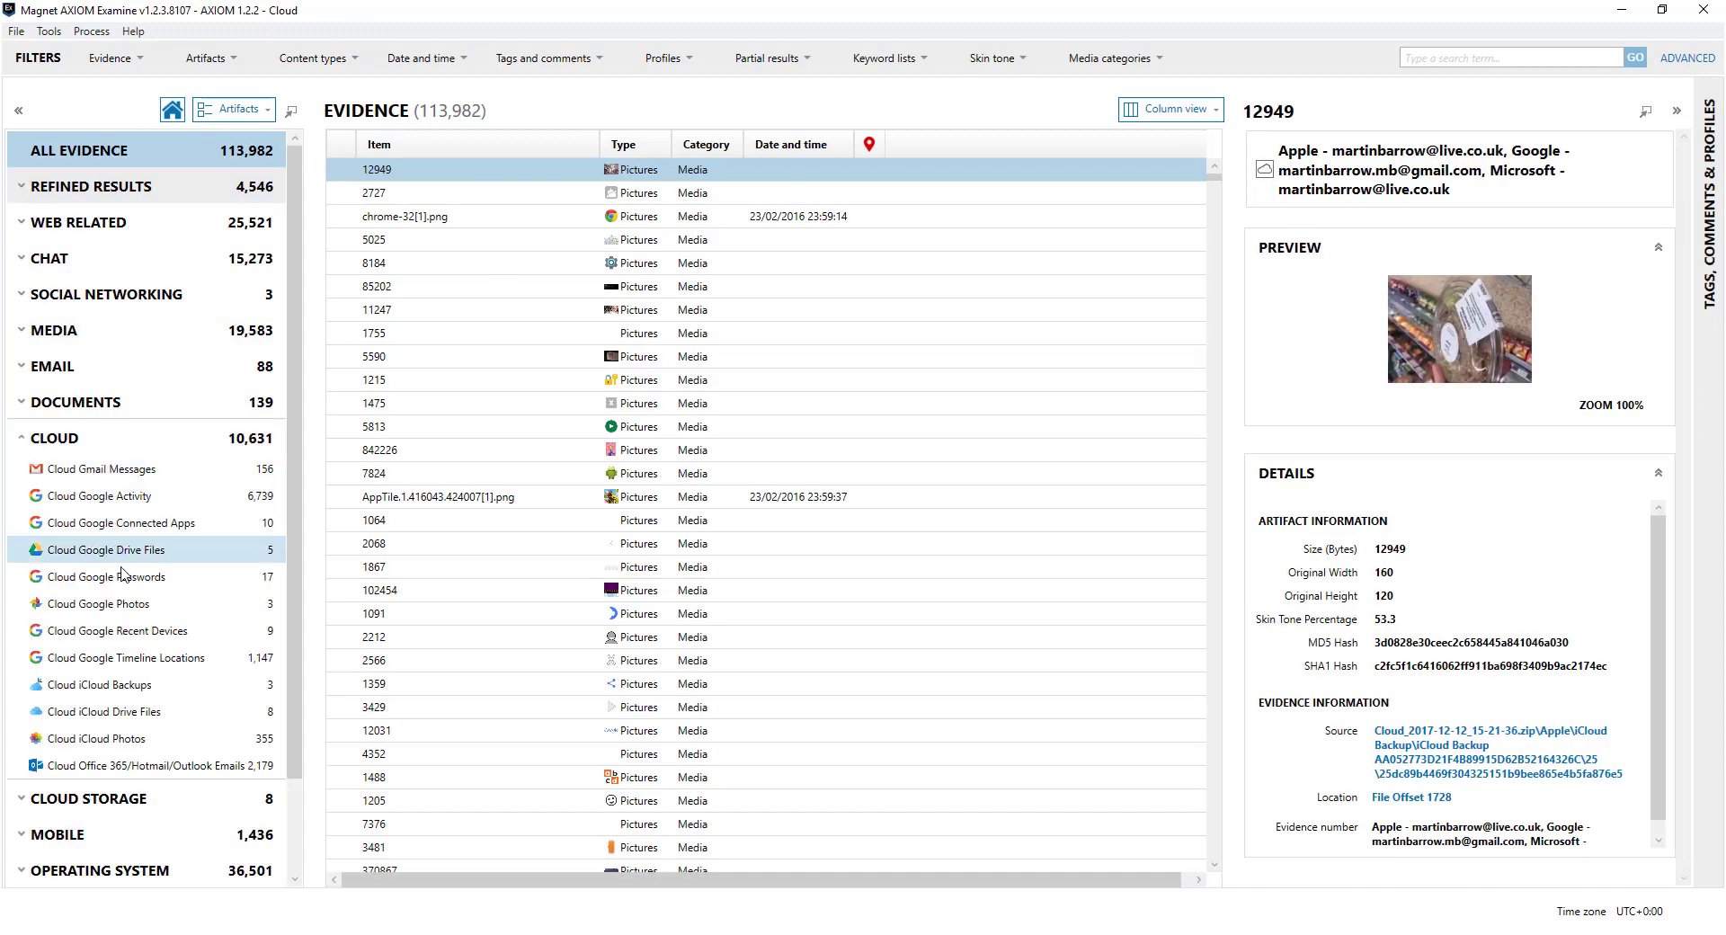
left_click(125, 658)
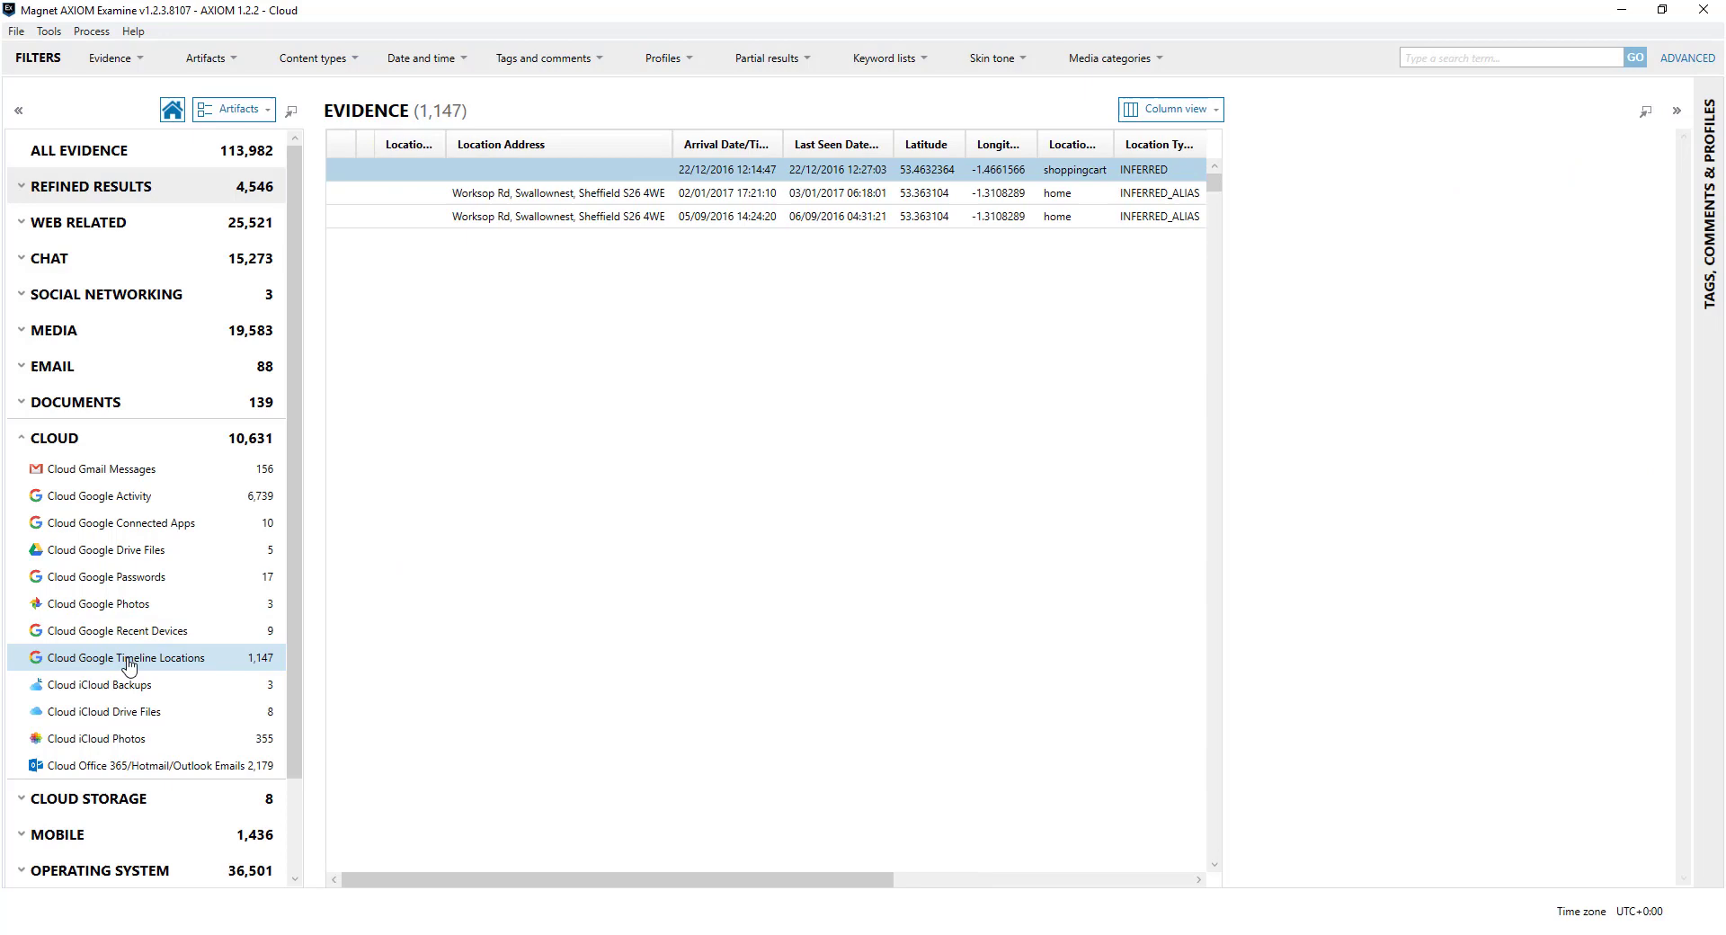
left_click_drag(589, 879, 790, 879)
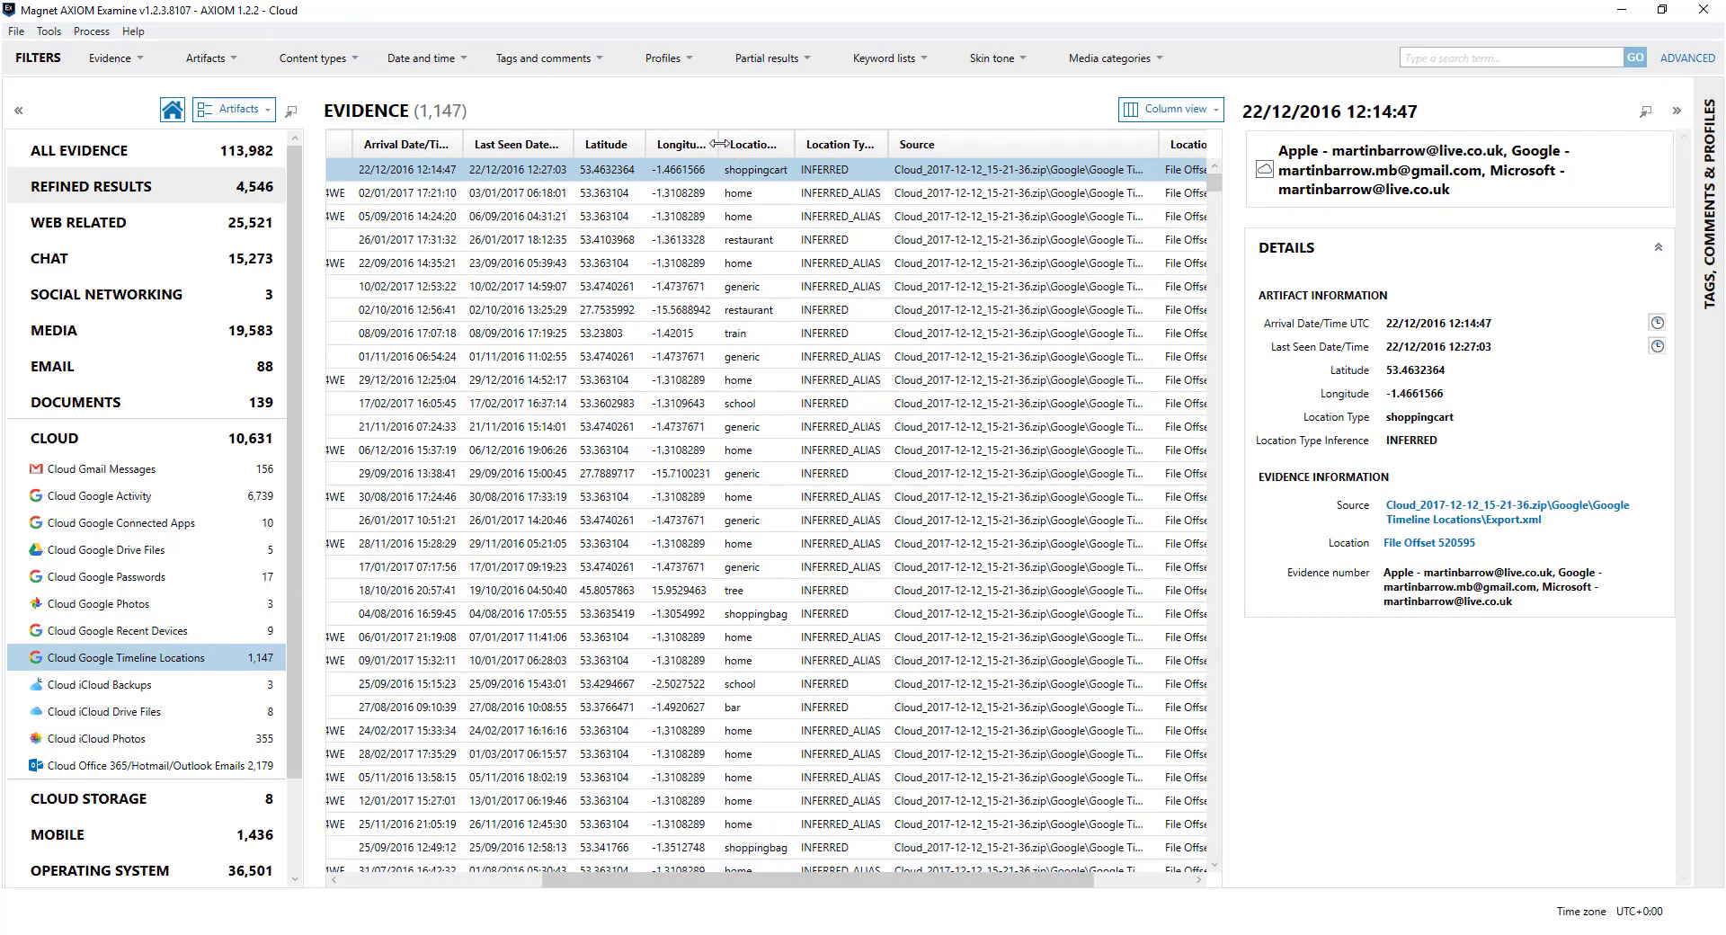
left_click_drag(720, 144, 858, 144)
left_click_drag(653, 145, 711, 146)
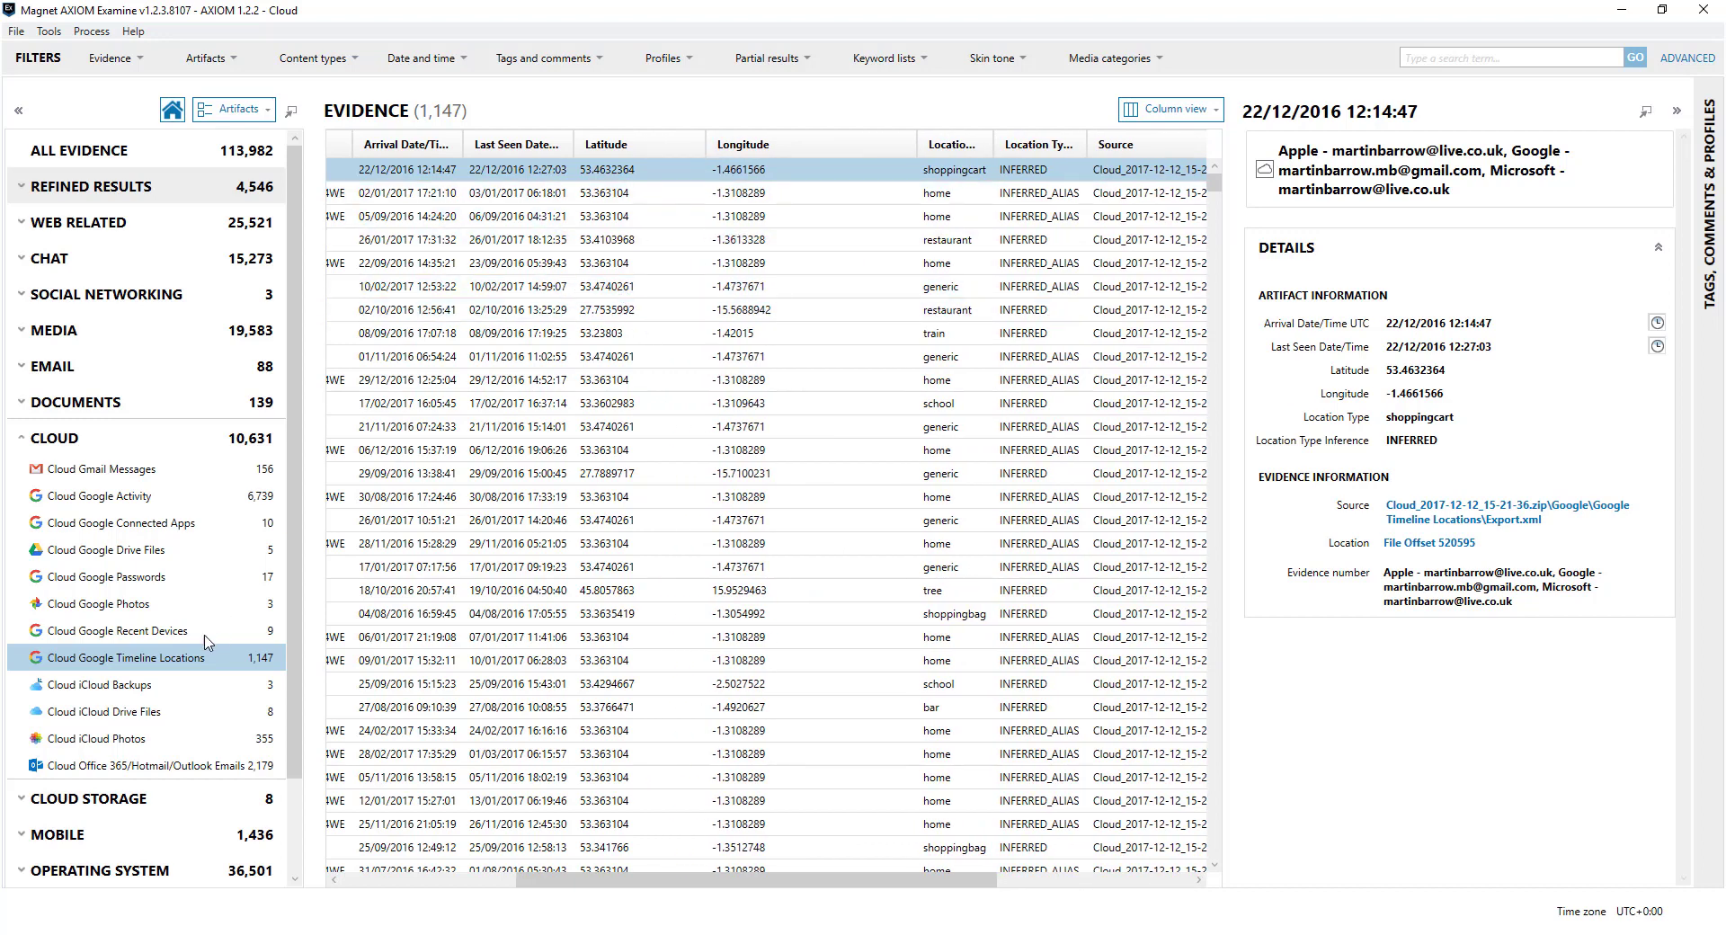
Check Cloud Google Recent Devices, then list Cloud Google Activity records sorted by latitude
left_click(142, 630)
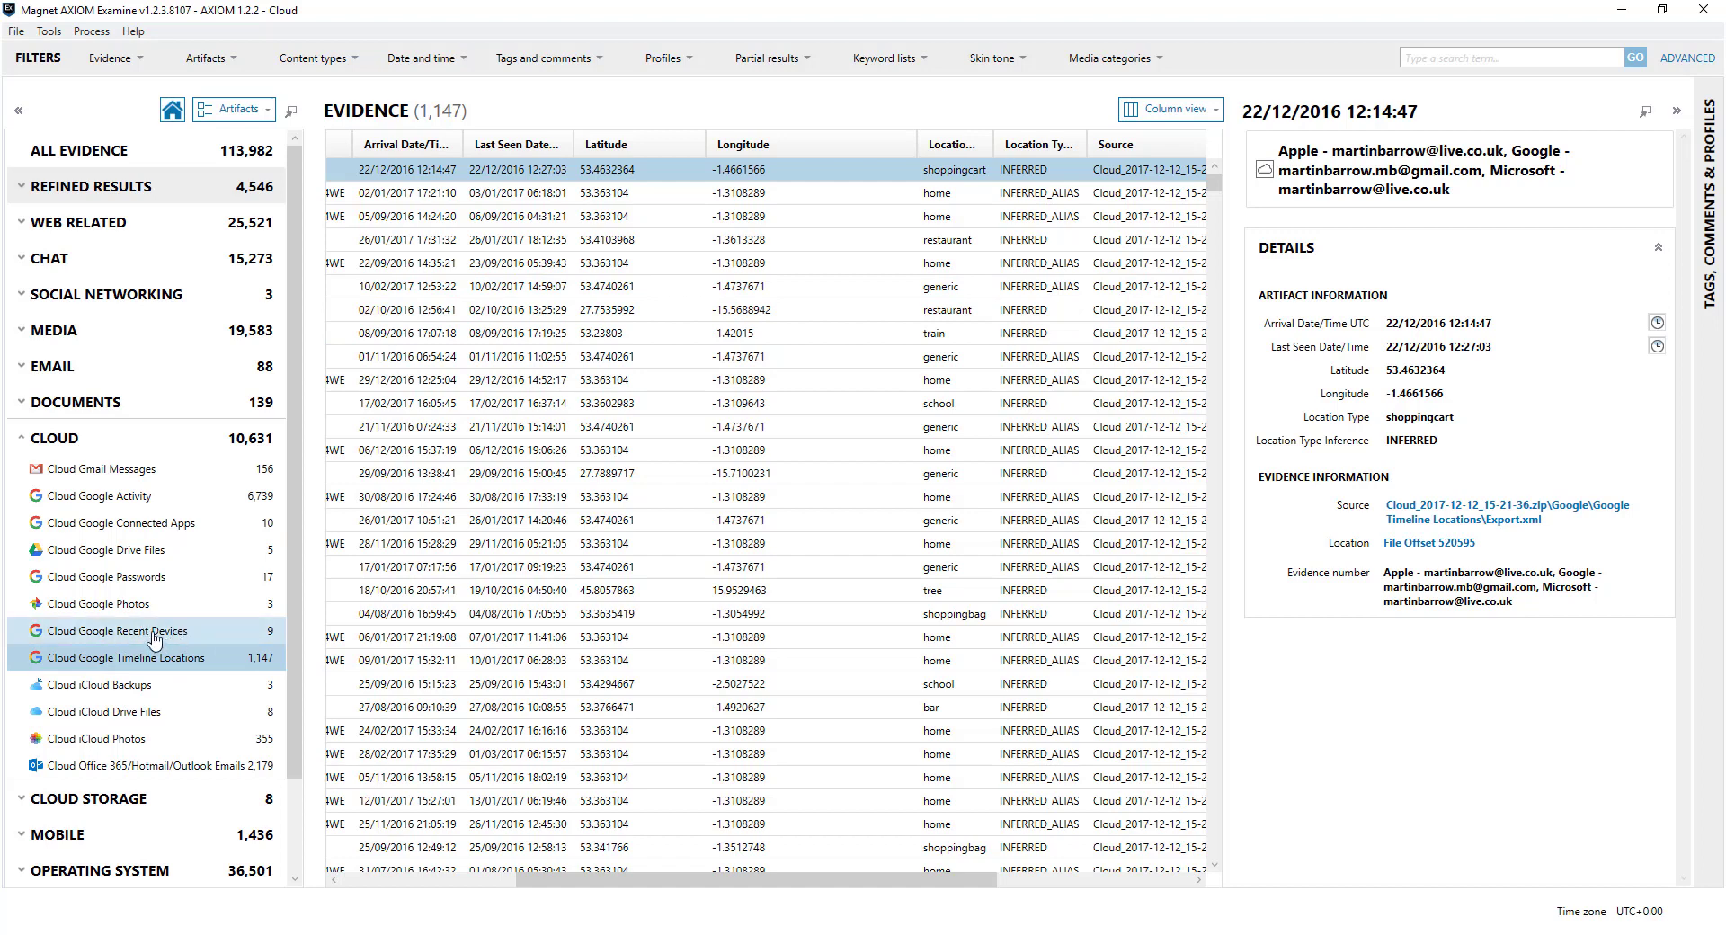
left_click(144, 496)
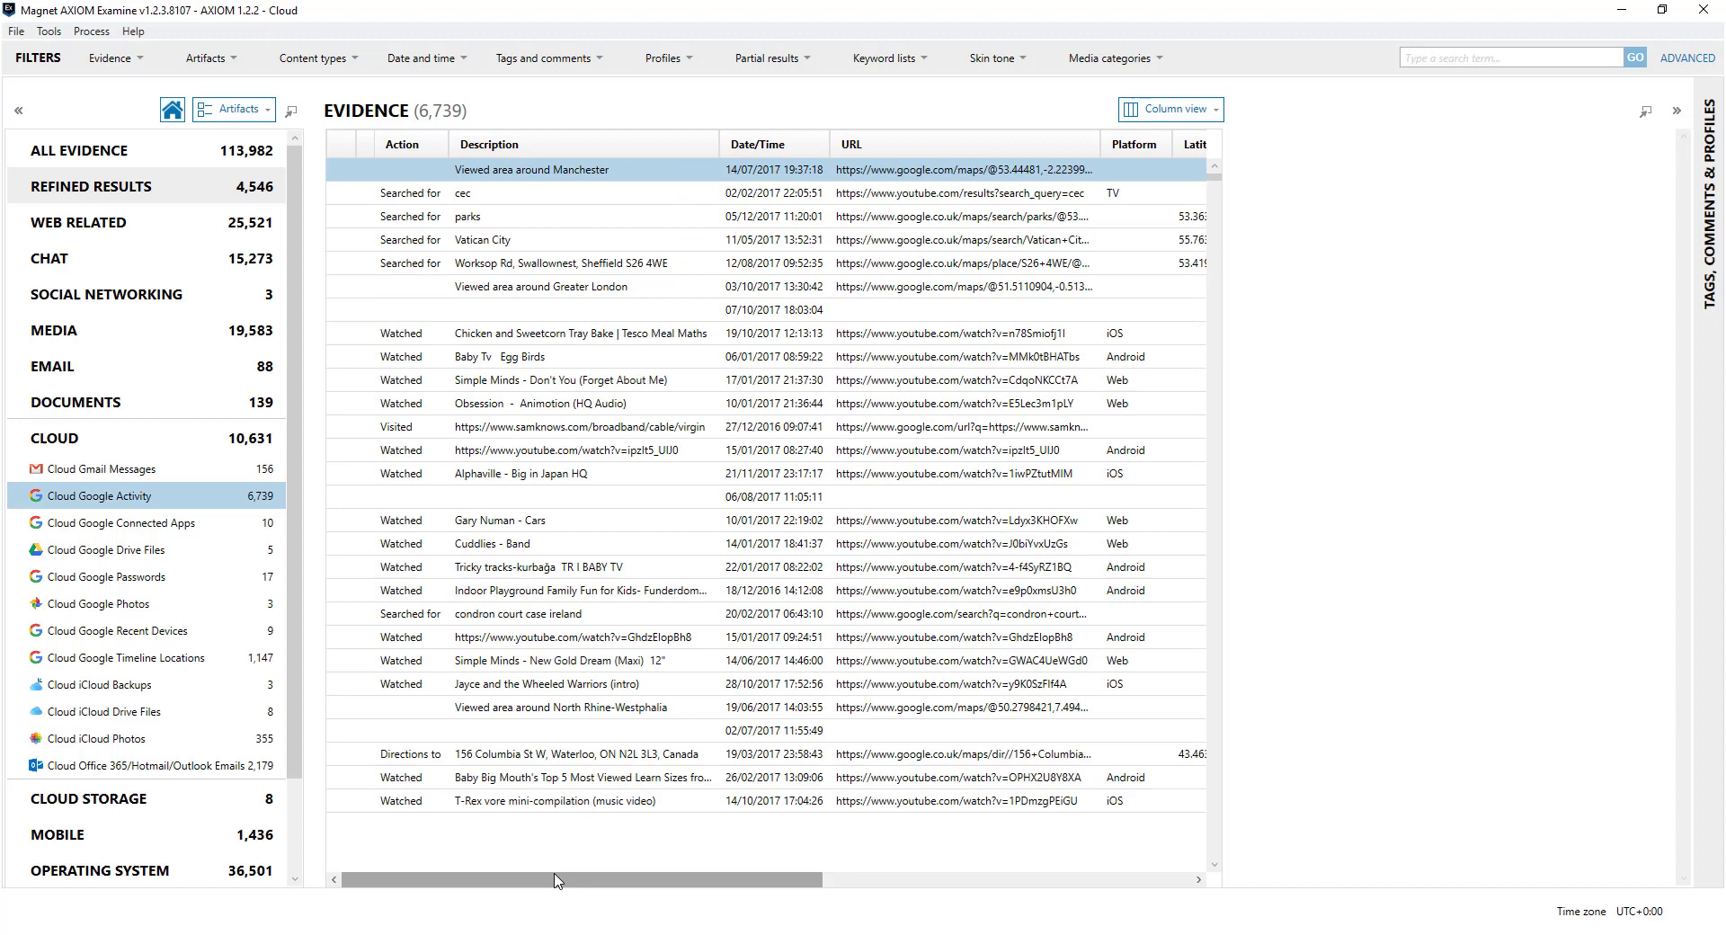
left_click_drag(557, 879, 760, 896)
left_click(844, 146)
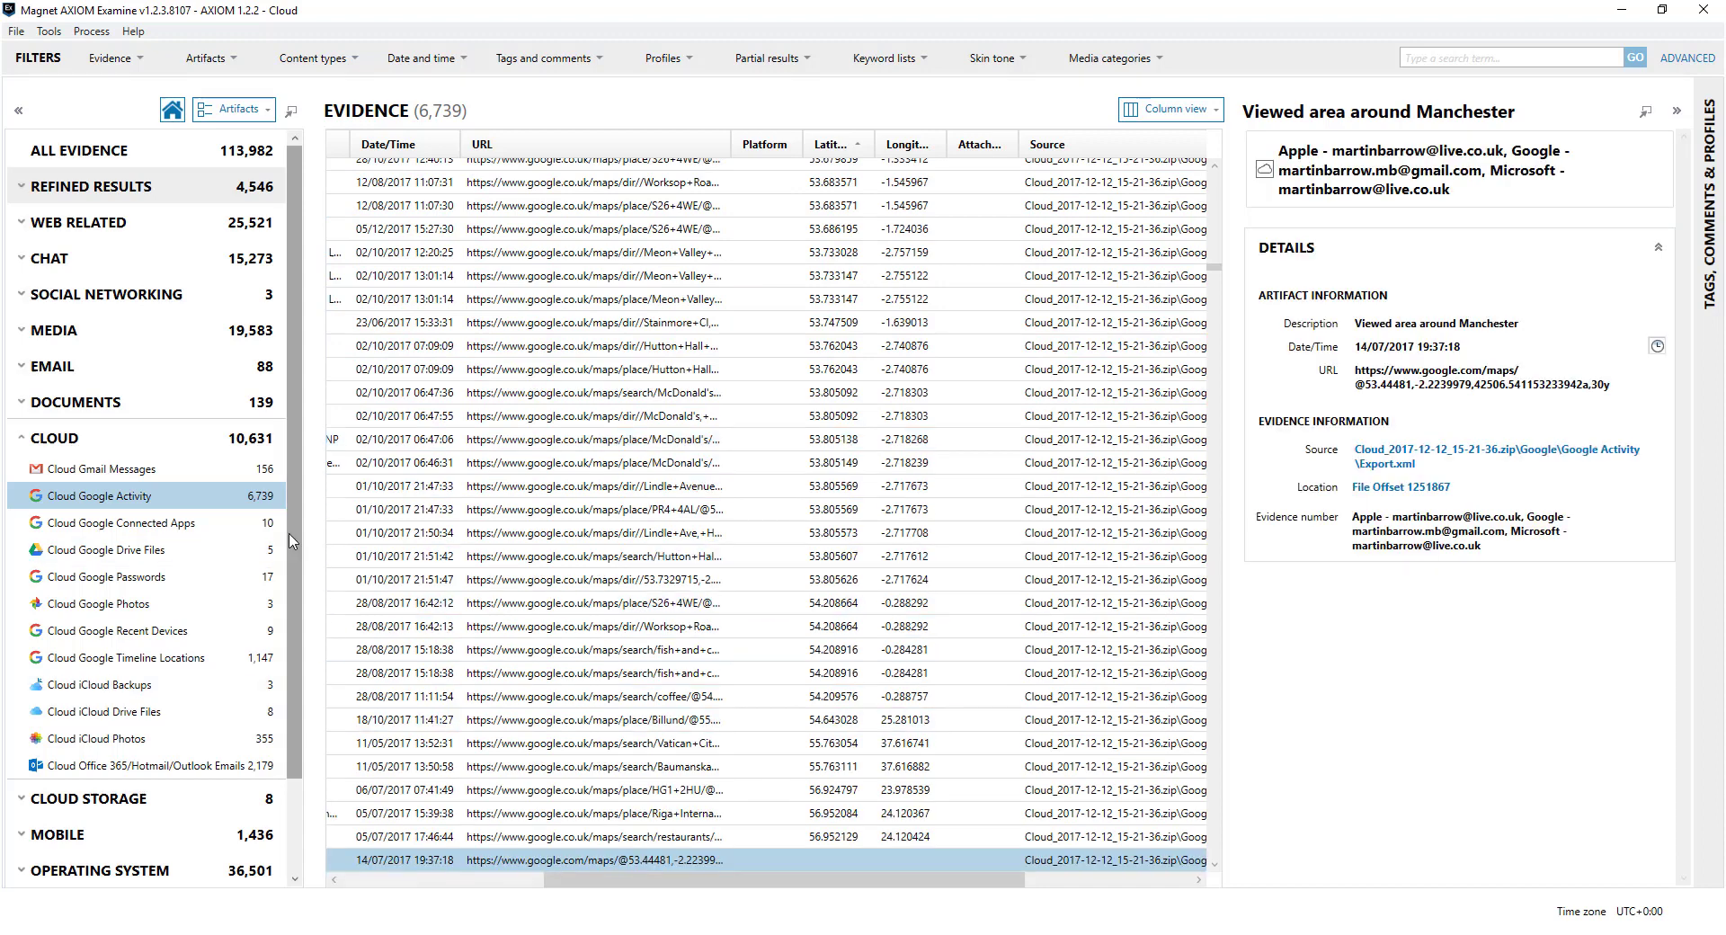
Filter the results to the Apple account evidence only
left_click(139, 63)
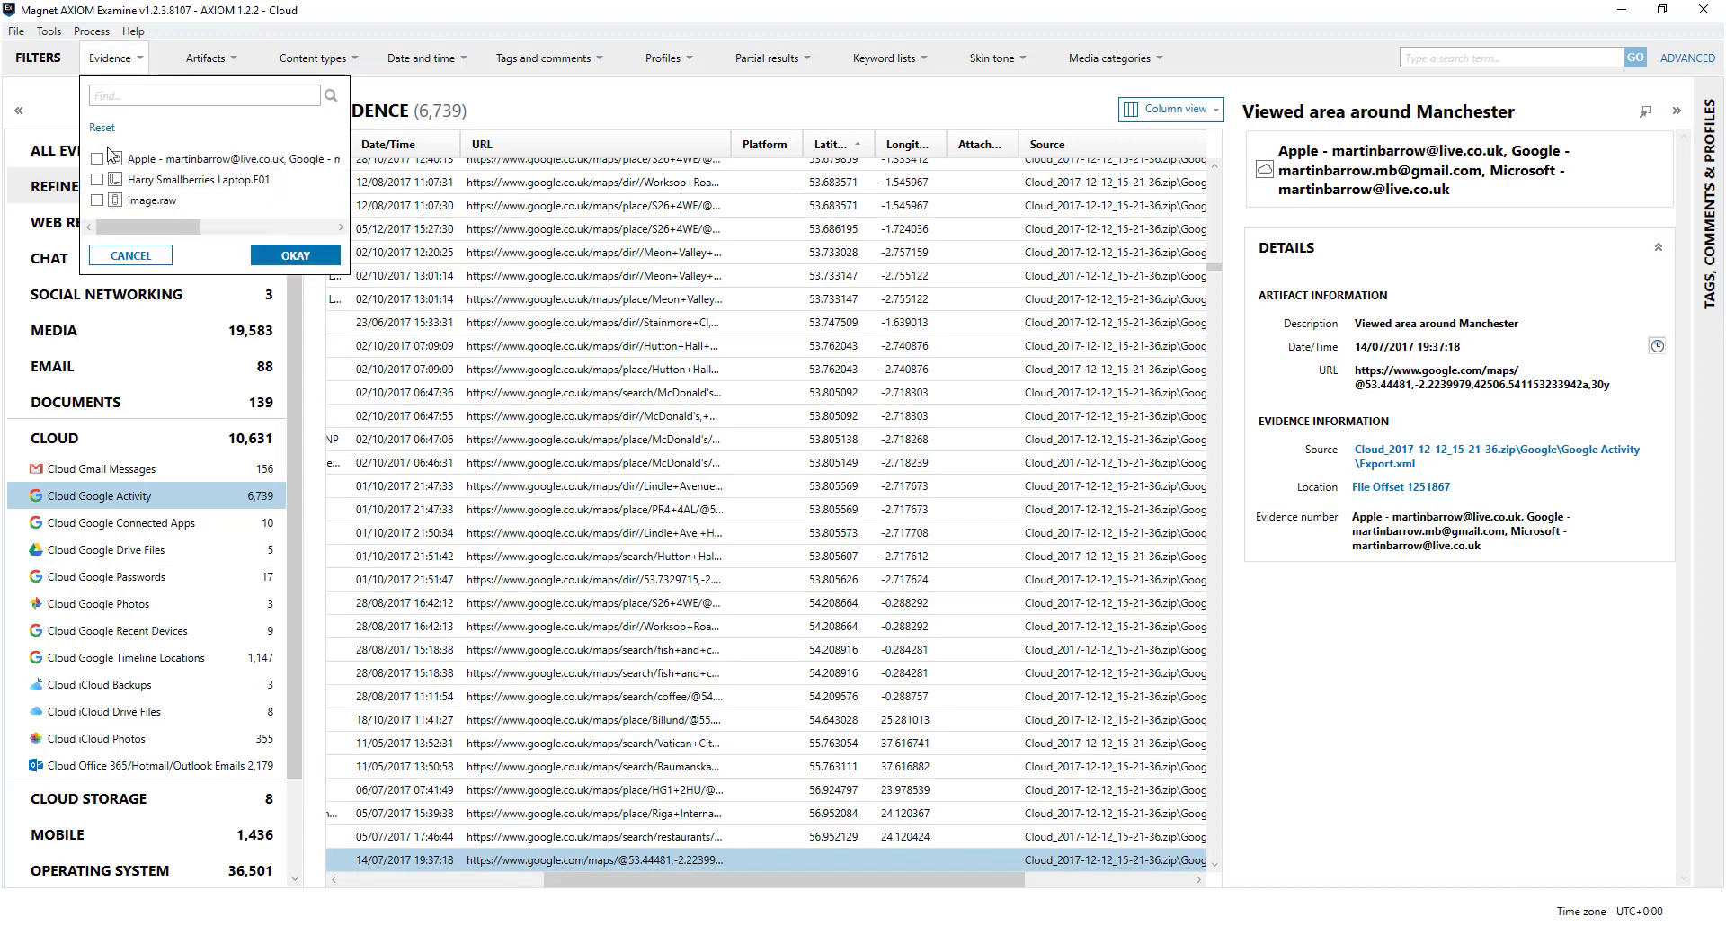
left_click(97, 158)
left_click(325, 257)
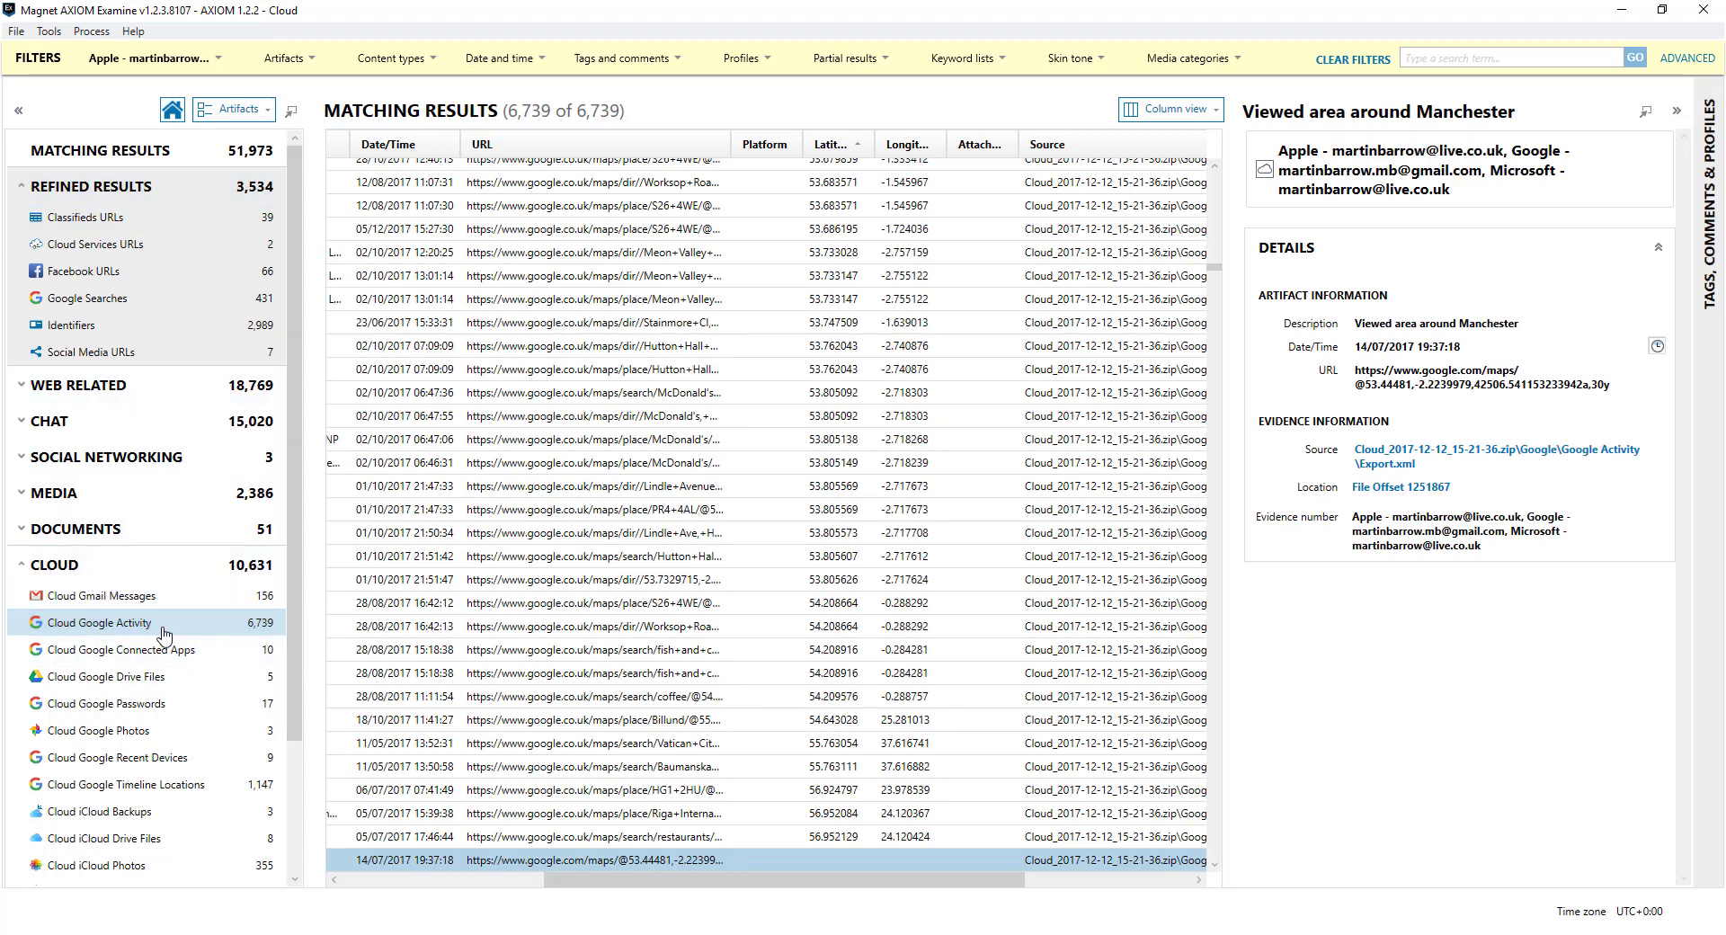
View the 8 Cloud iCloud Drive Files, then switch to the Email and Cloud case window
left_click_drag(295, 689, 294, 788)
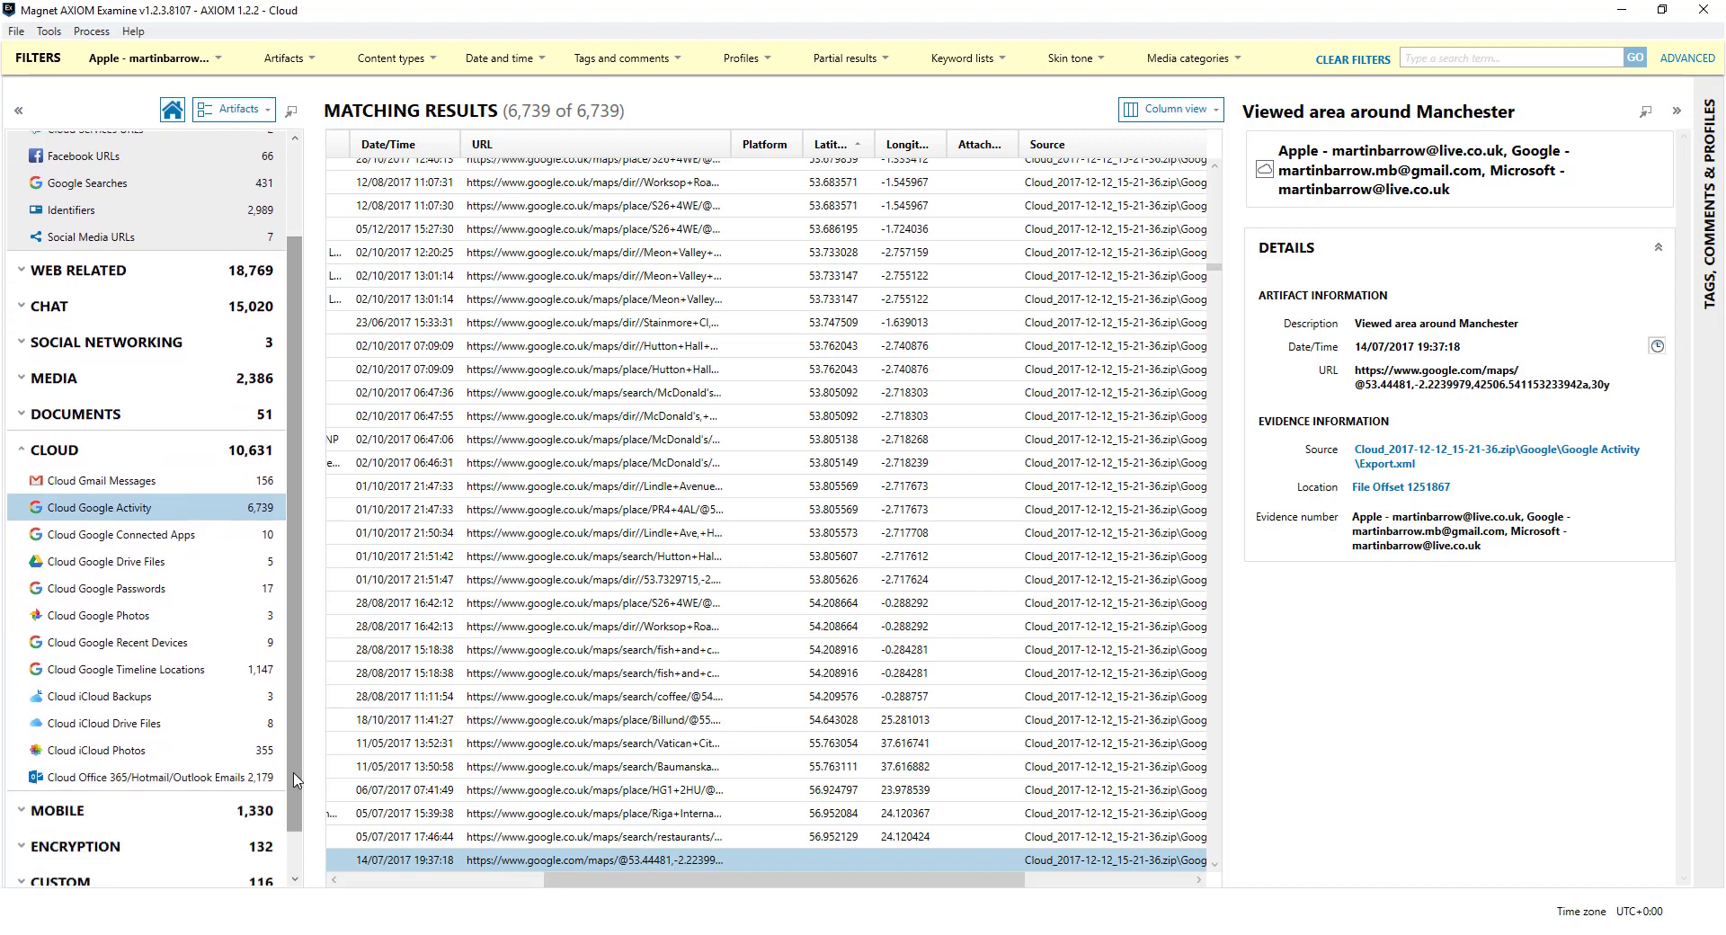
left_click(115, 730)
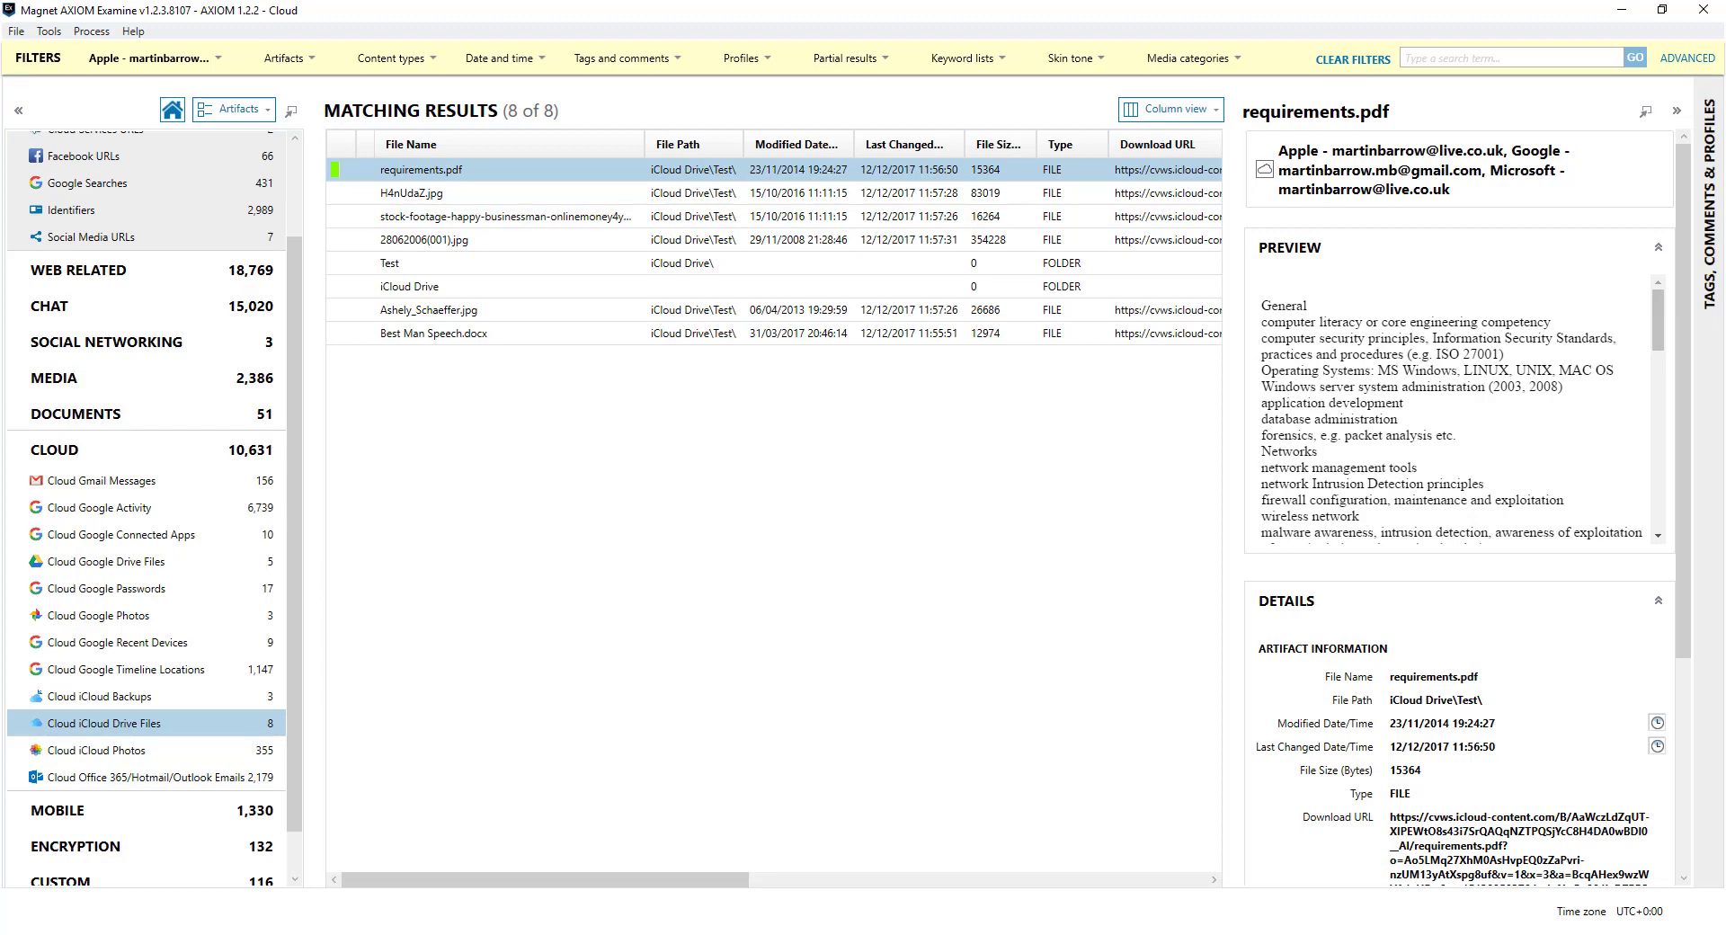
key("alt+Tab")
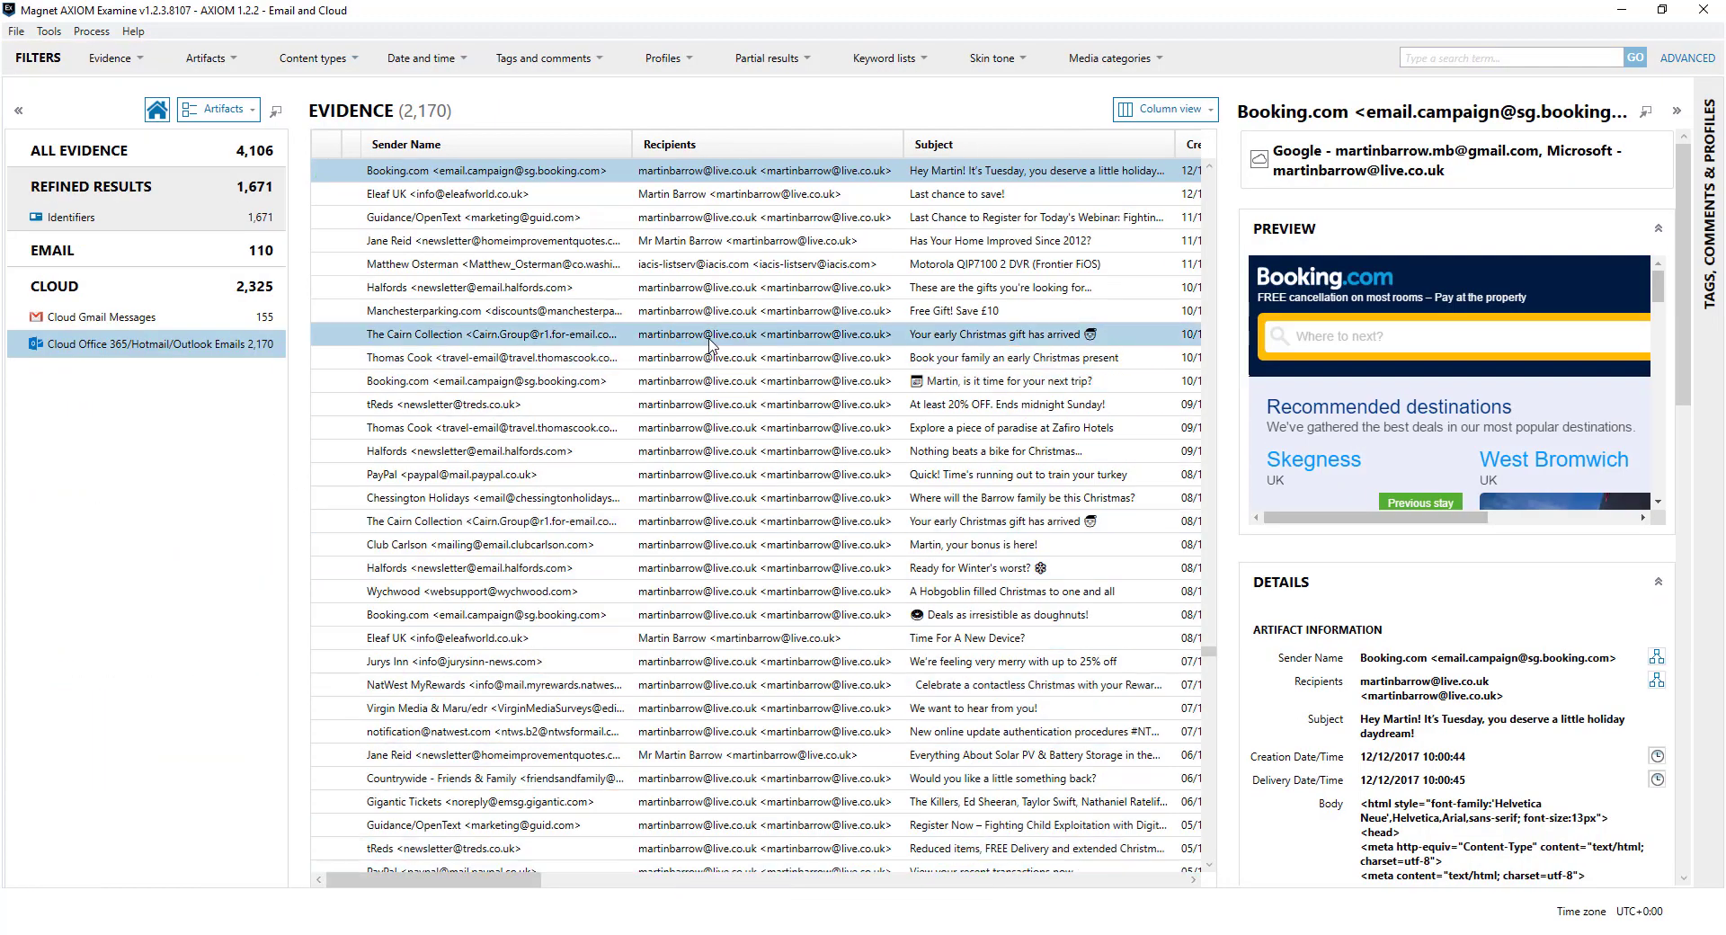
Scroll through the Cloud Office 365/Hotmail/Outlook emails, then bring the User Summit case window forward
left_click(205, 351)
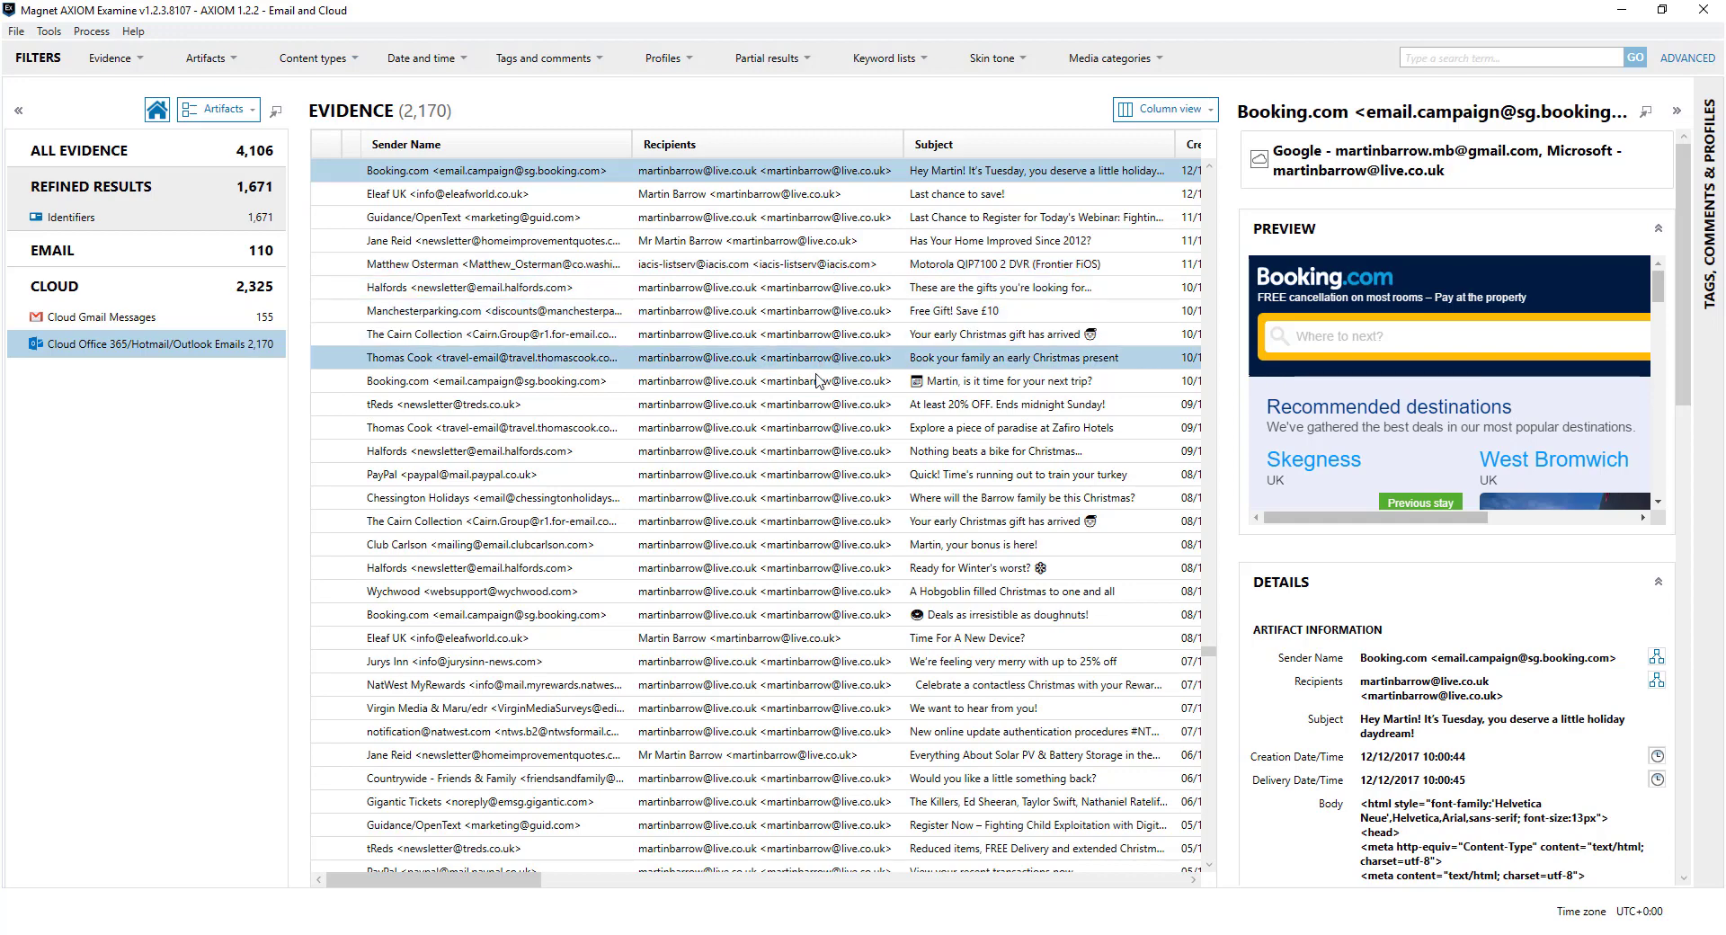
scroll(816, 386, "down", 3)
scroll(816, 387, "up", 1)
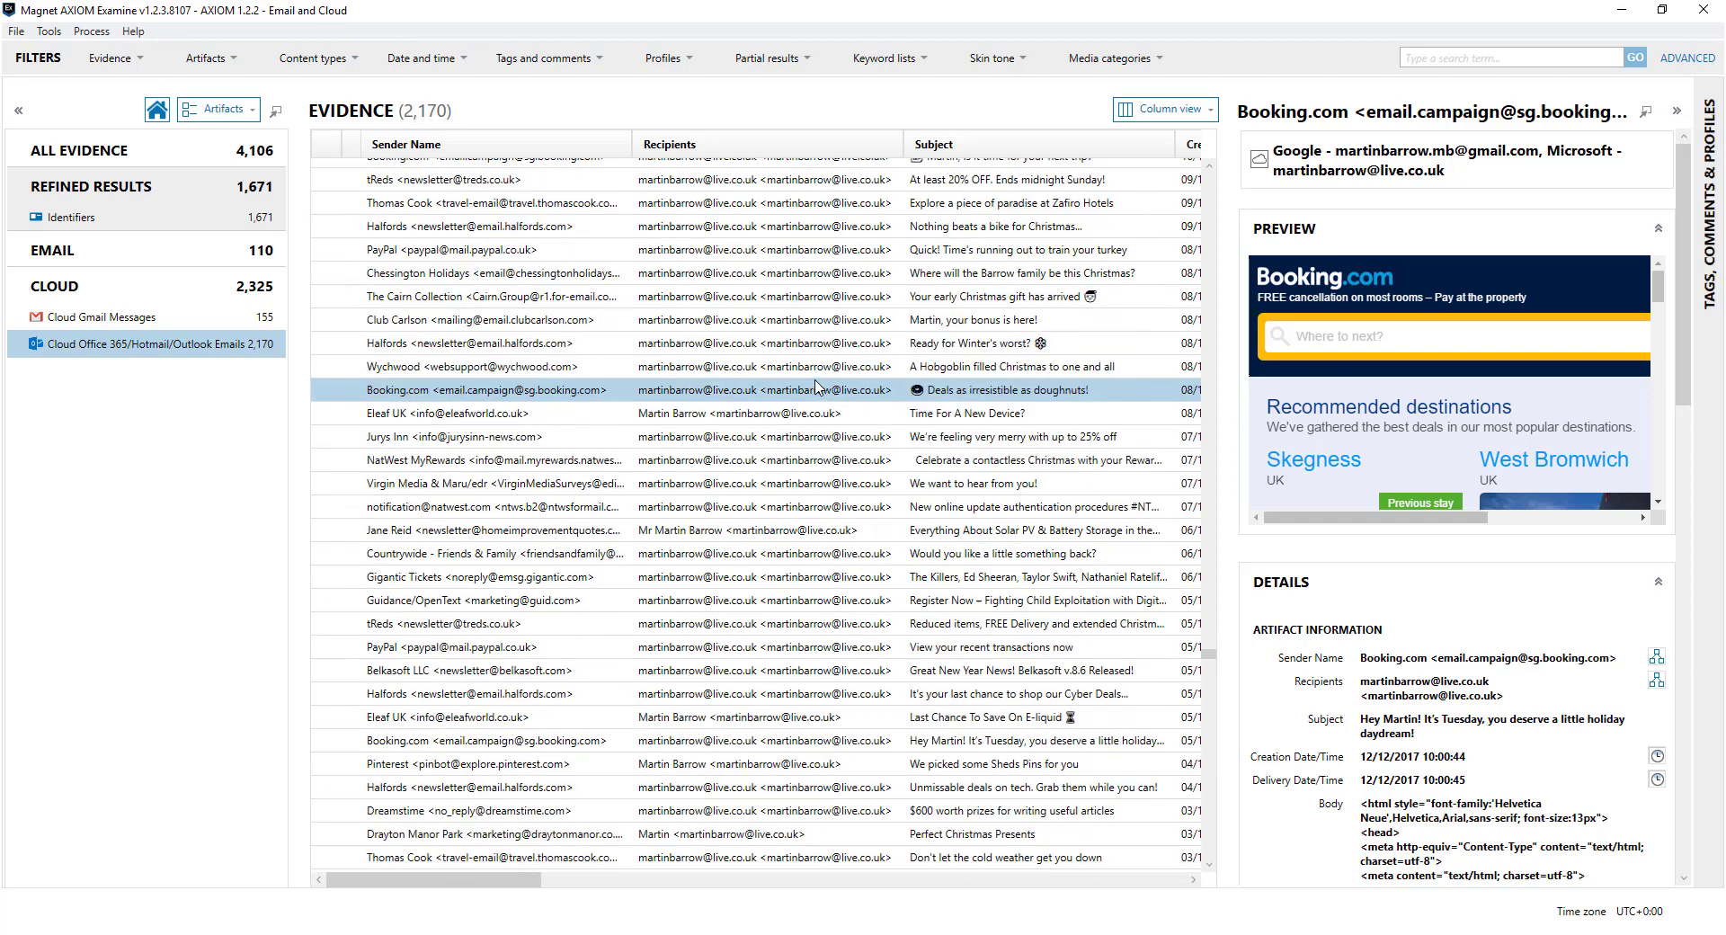
mouse_move(629, 926)
left_click(889, 876)
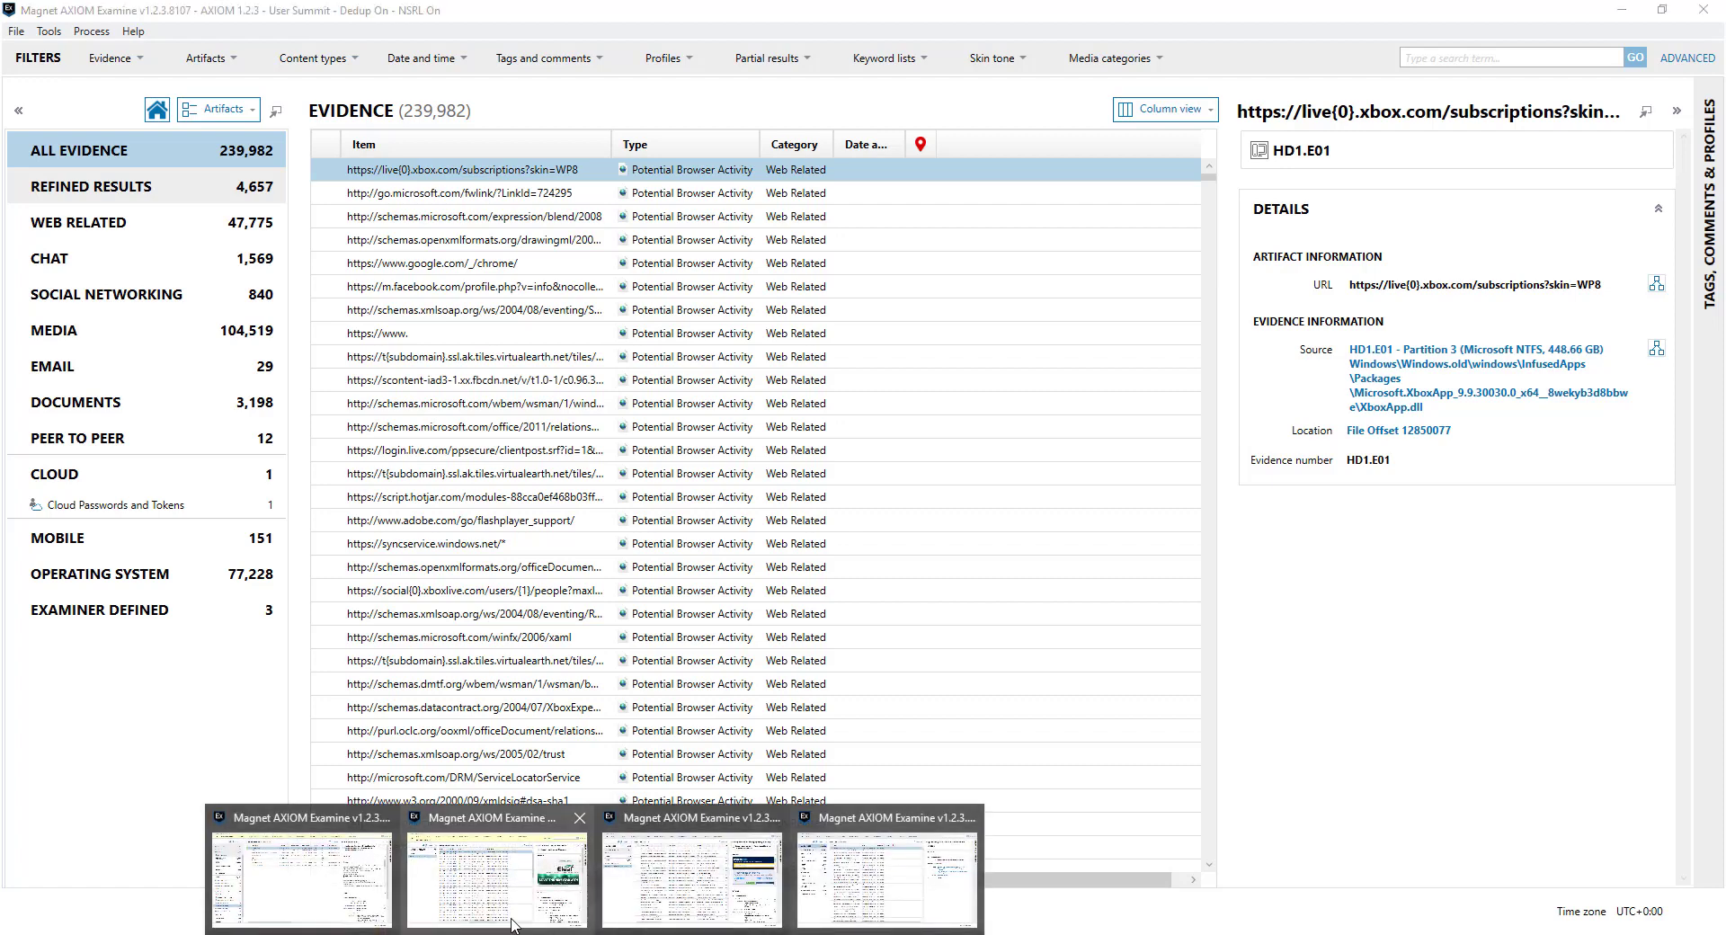
In the Microsoft Cloud case, preview the email category's Create report / export types, then cancel
left_click(497, 854)
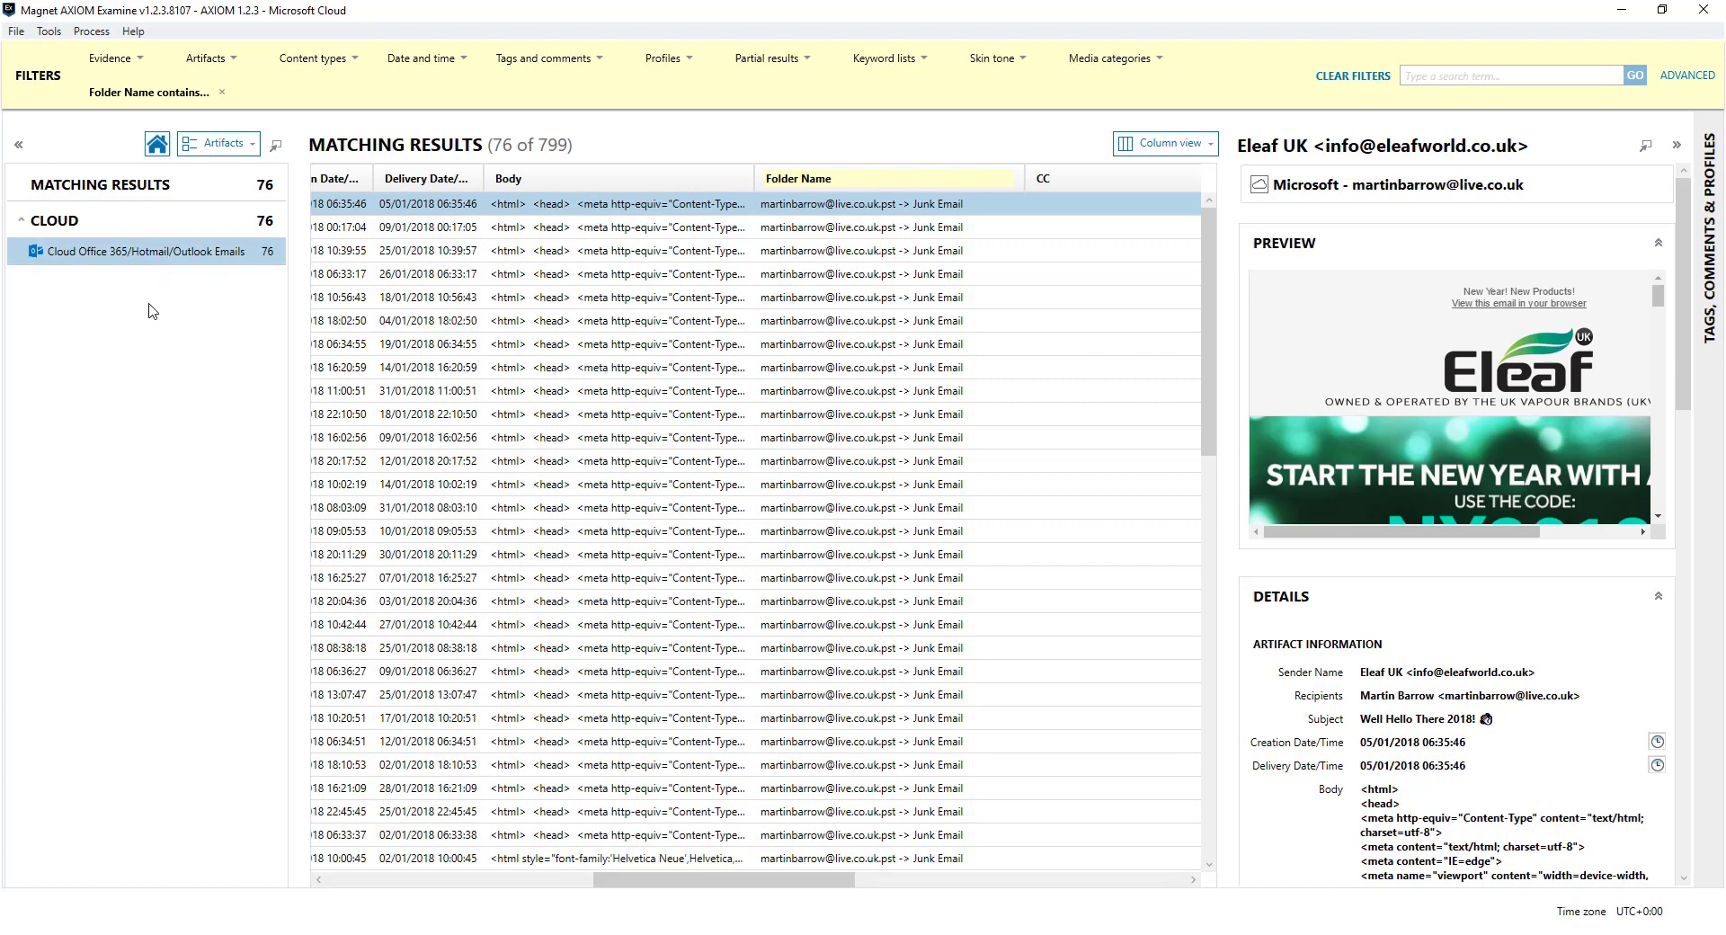
right_click(178, 263)
left_click(208, 272)
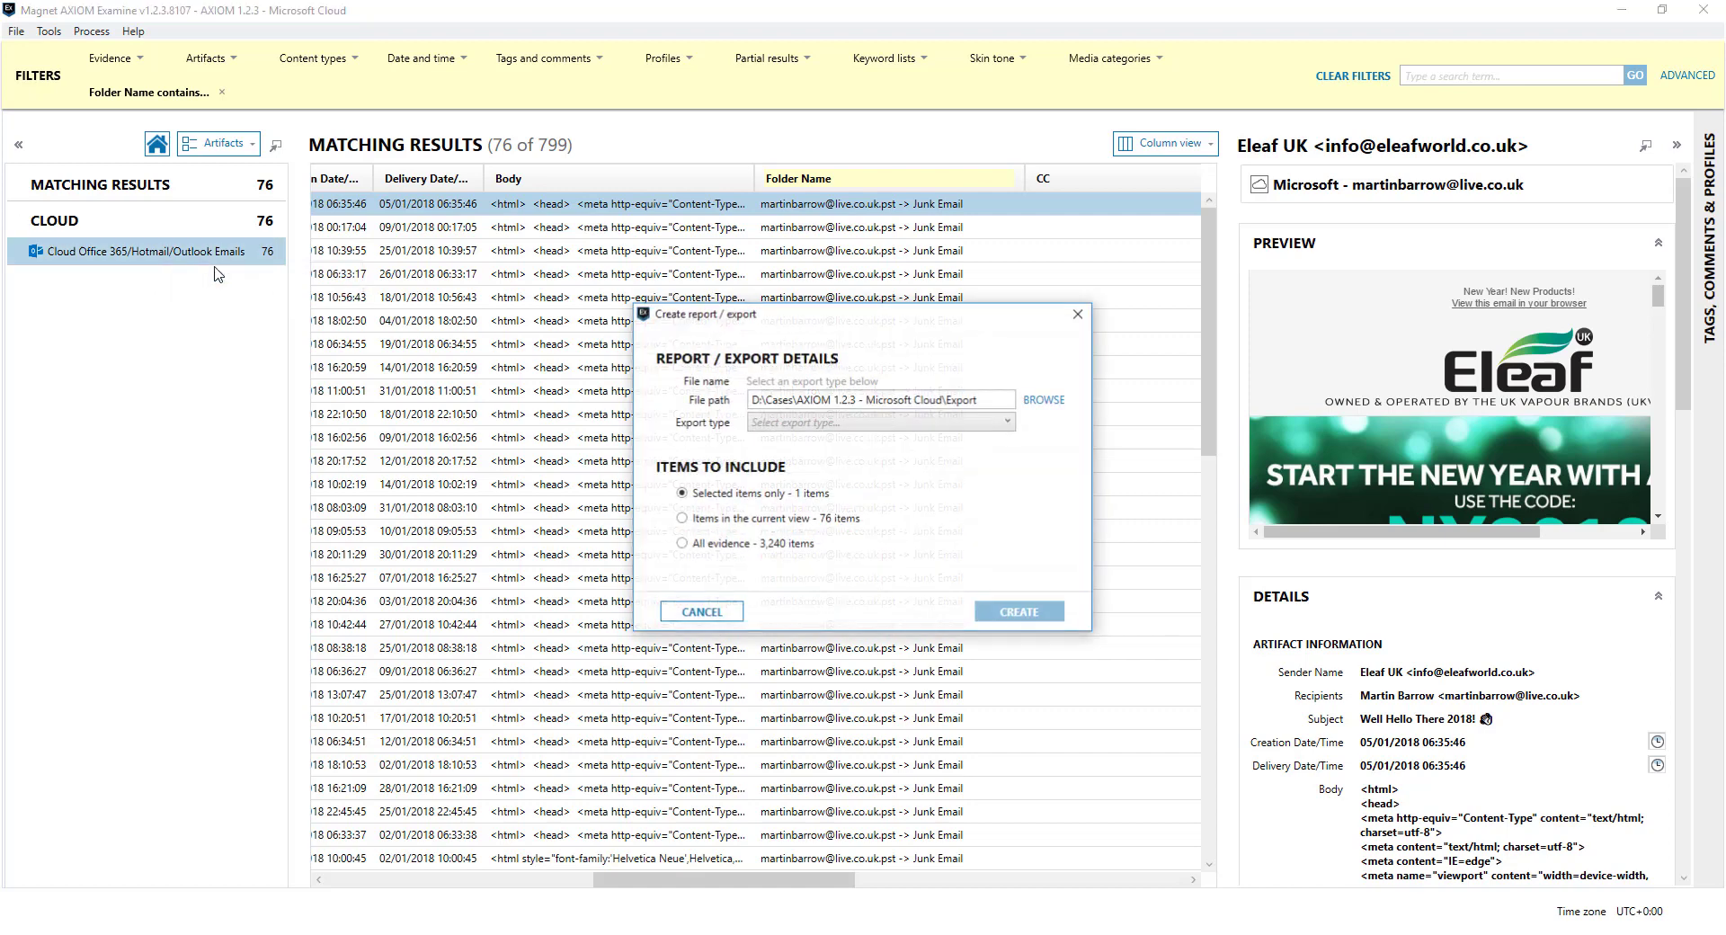
left_click(851, 423)
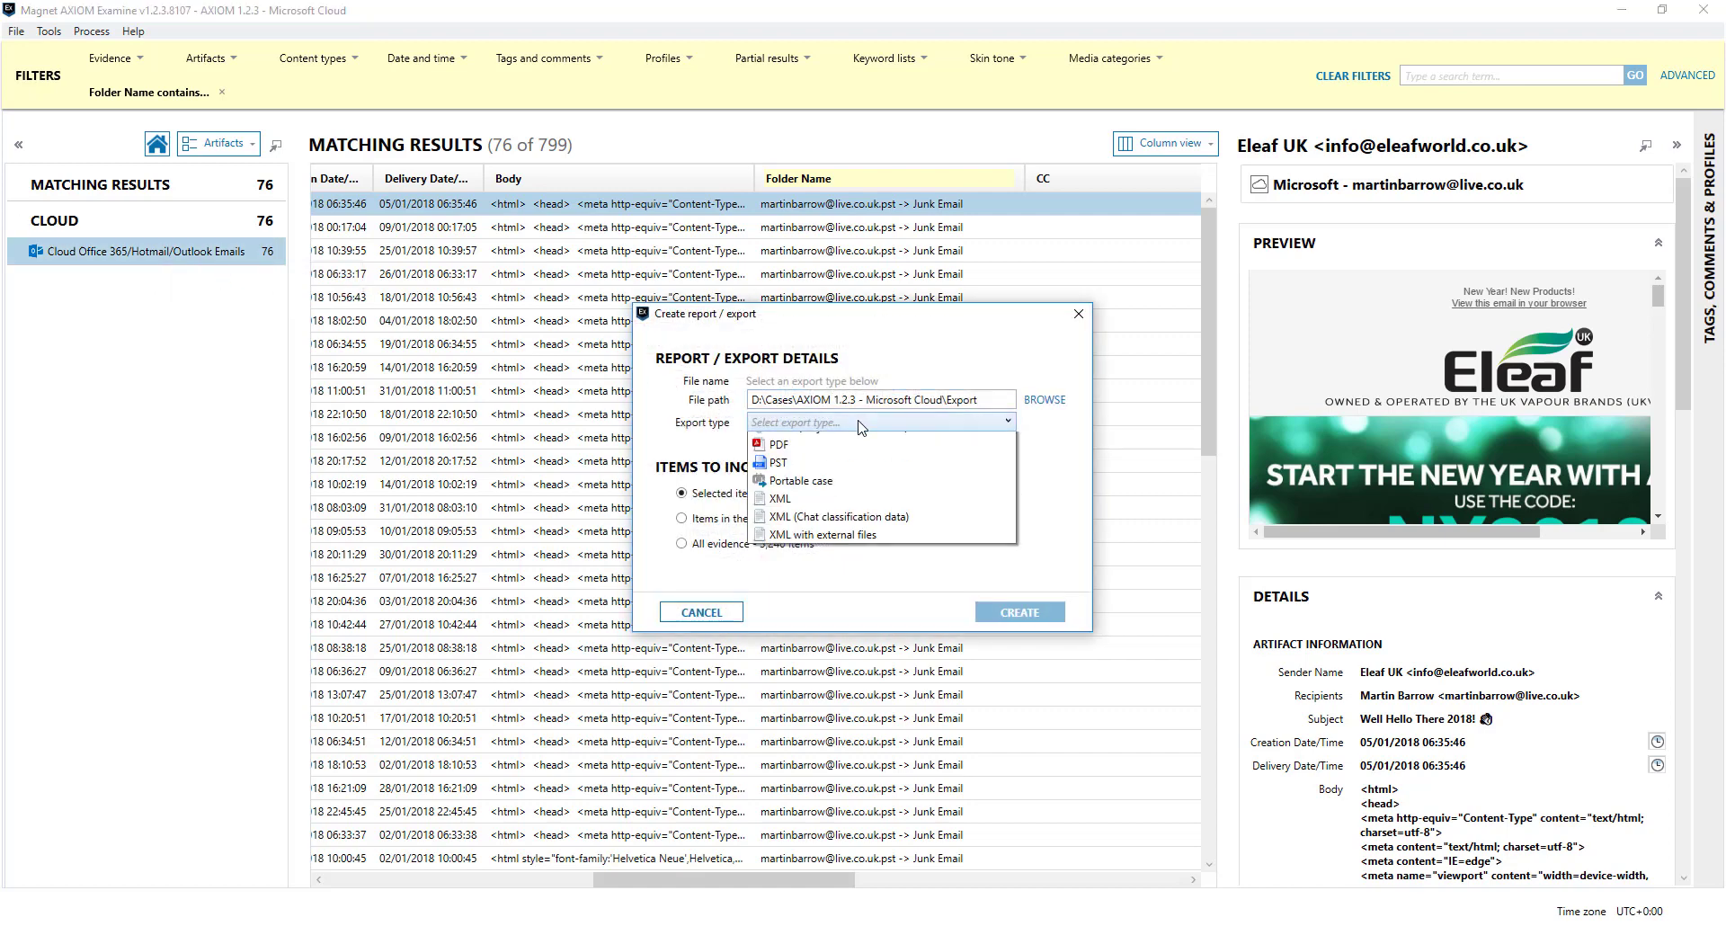
left_click(1074, 529)
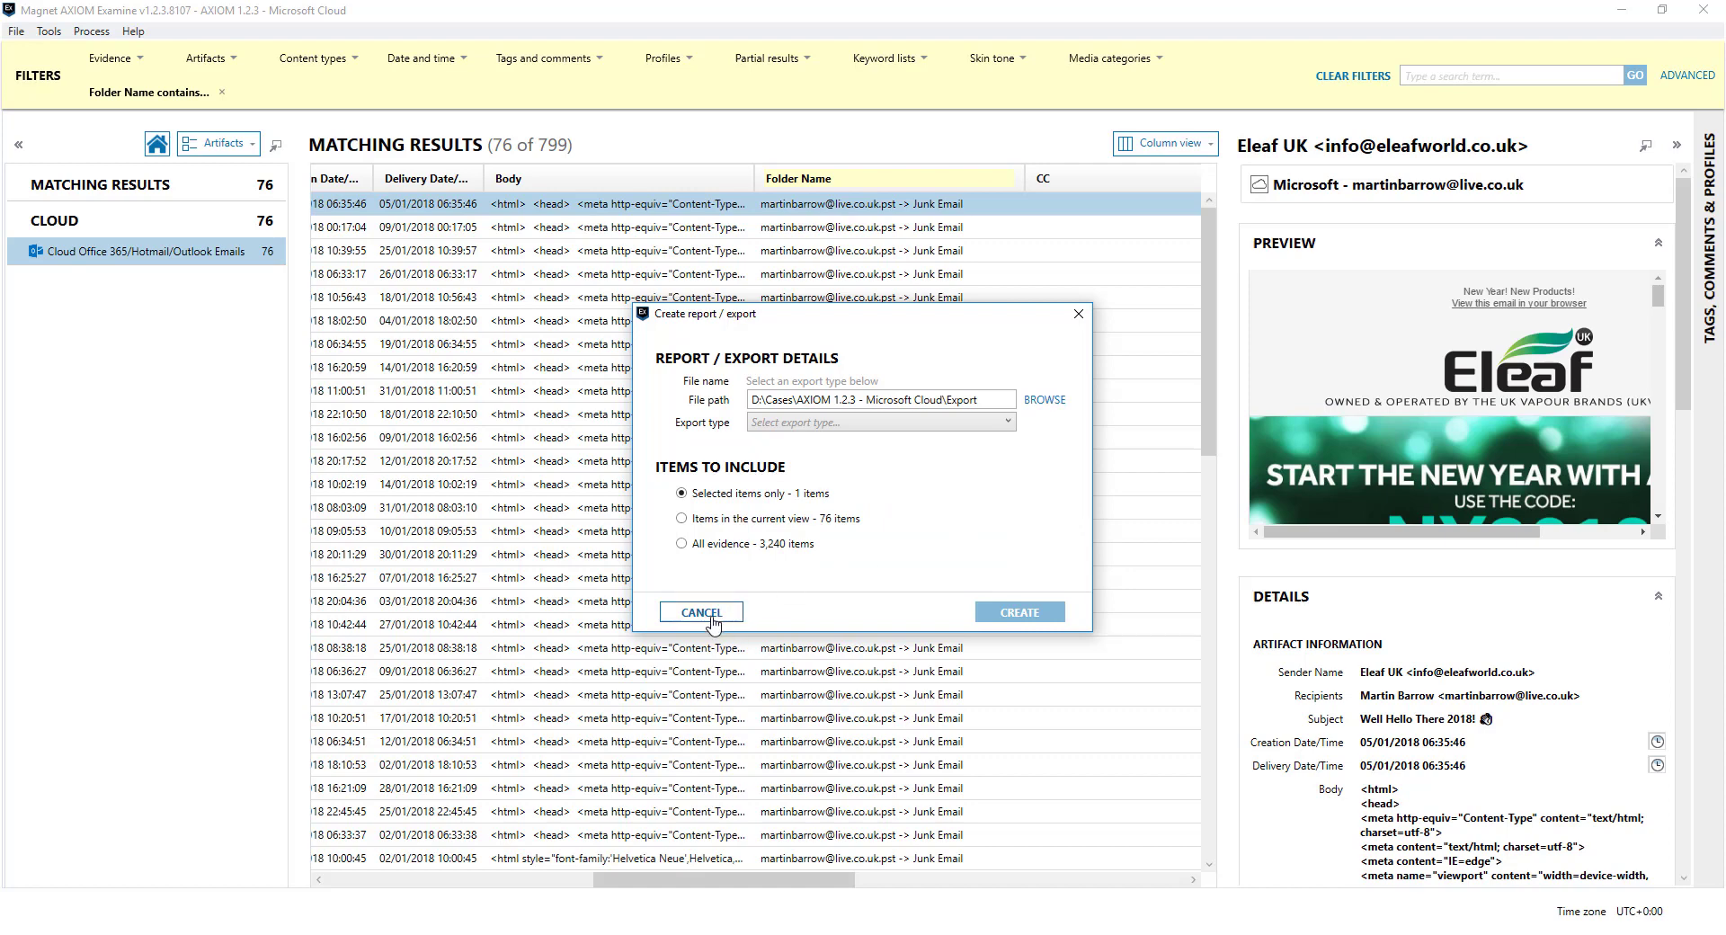
left_click(711, 614)
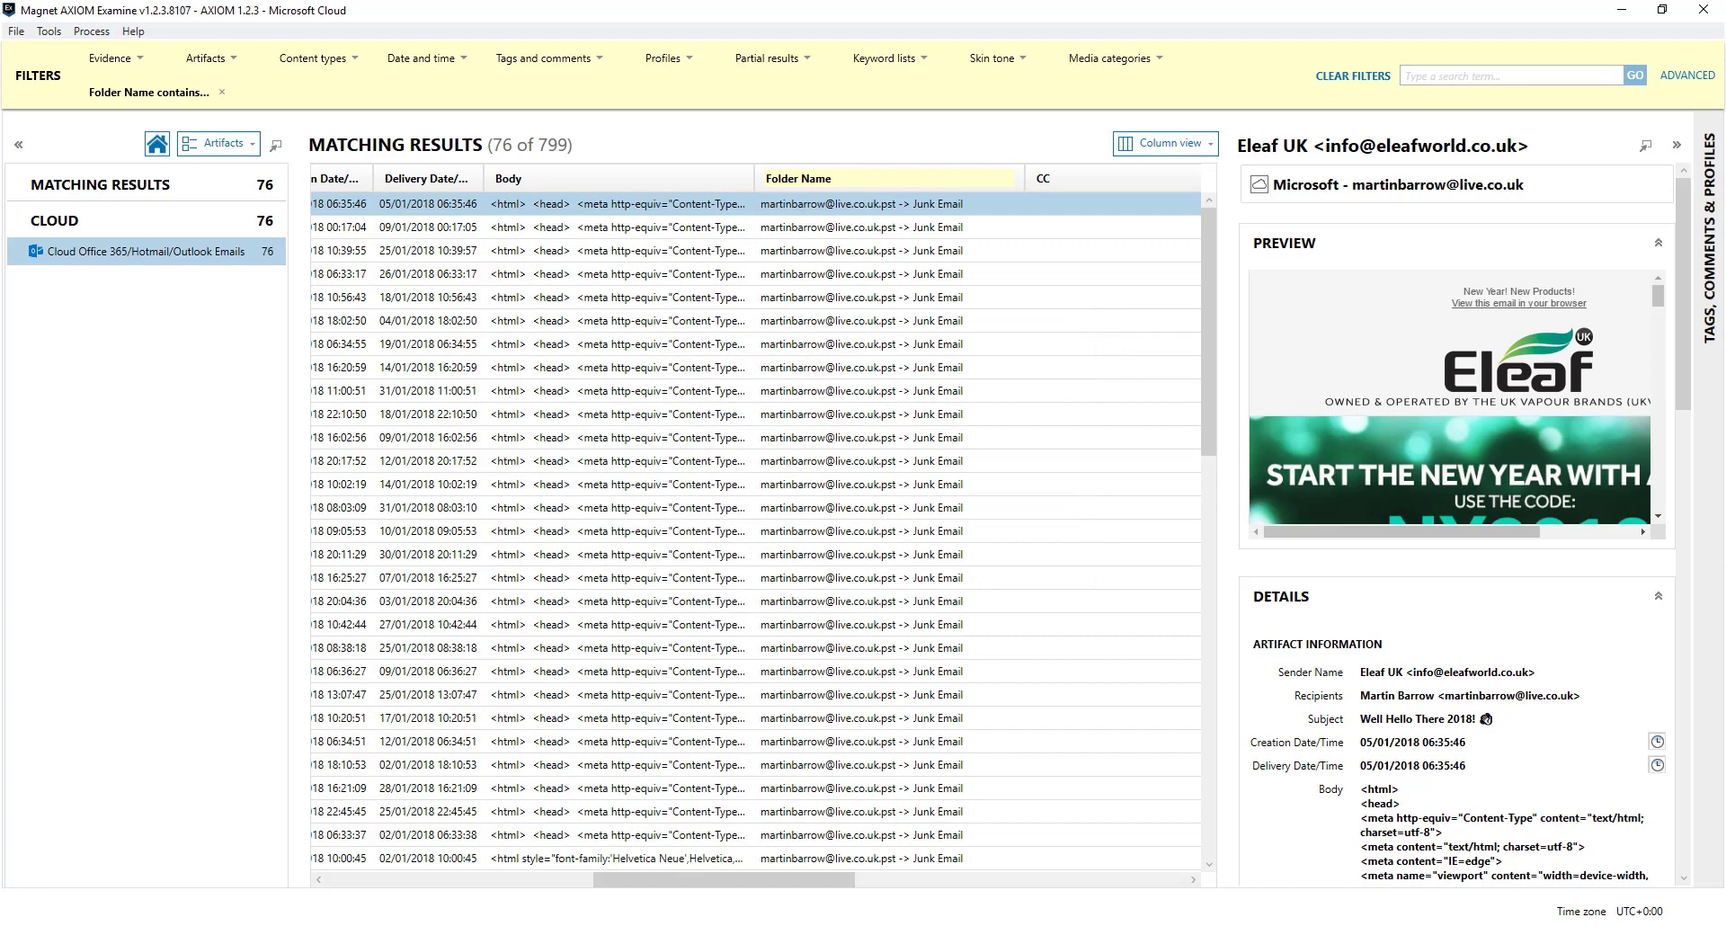
In the Cloud case's File system view, expand the zip and list the Google folder's subfolders
left_click(352, 811)
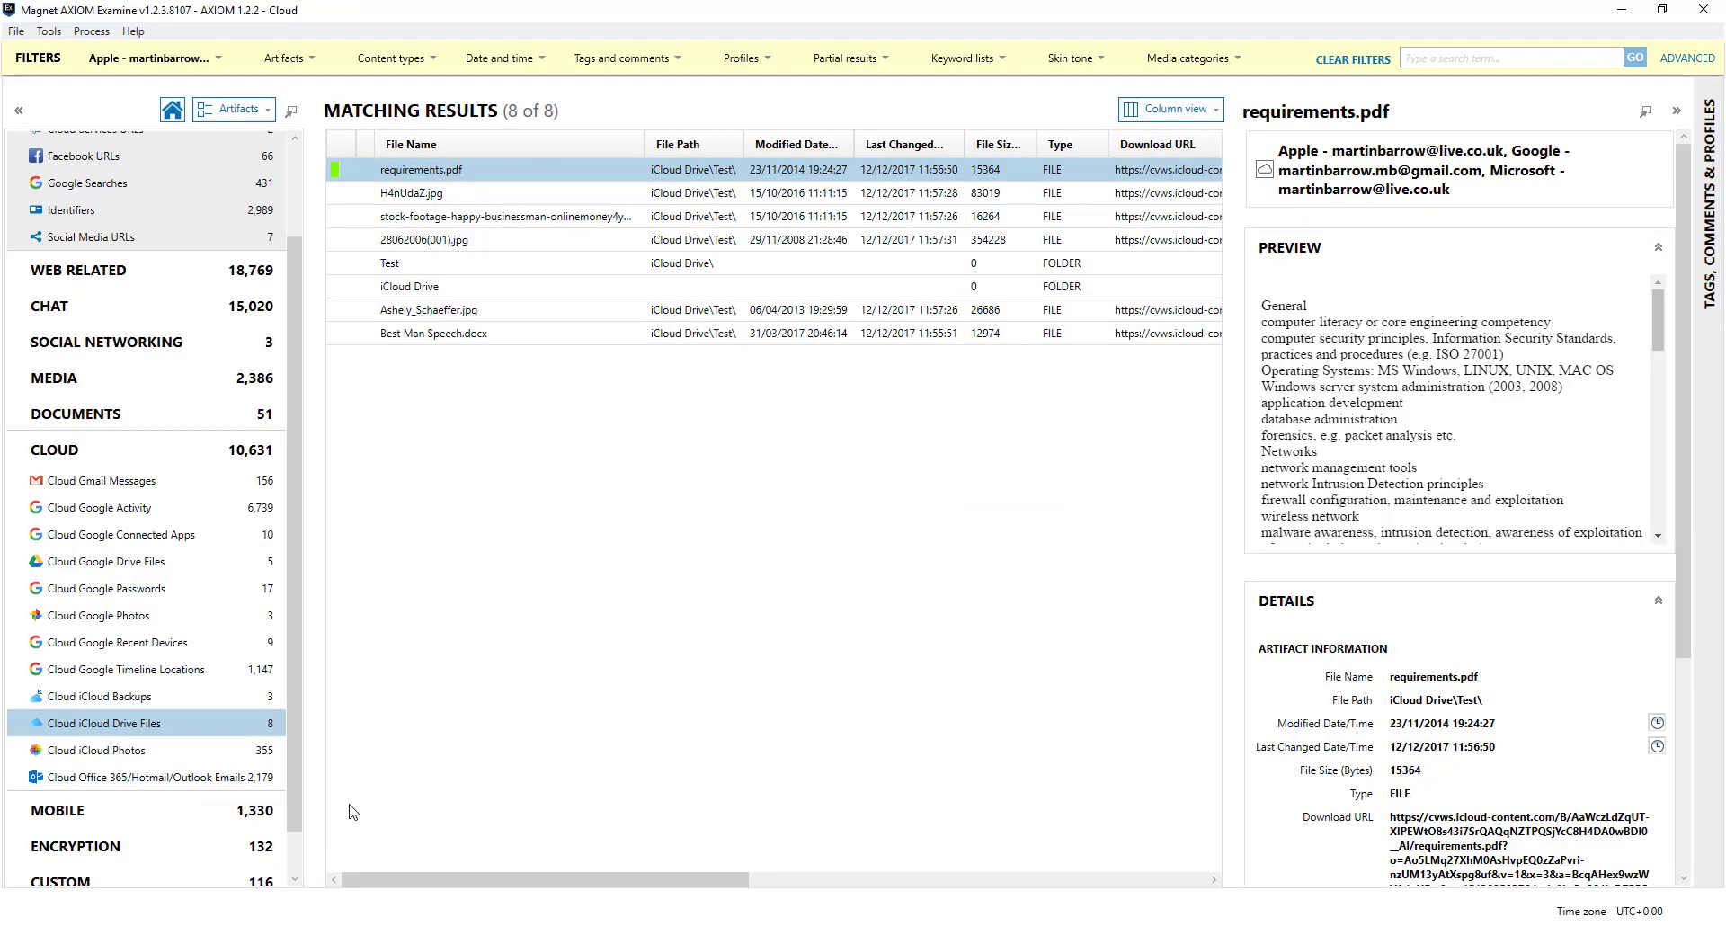
scroll(268, 565, "down", 2)
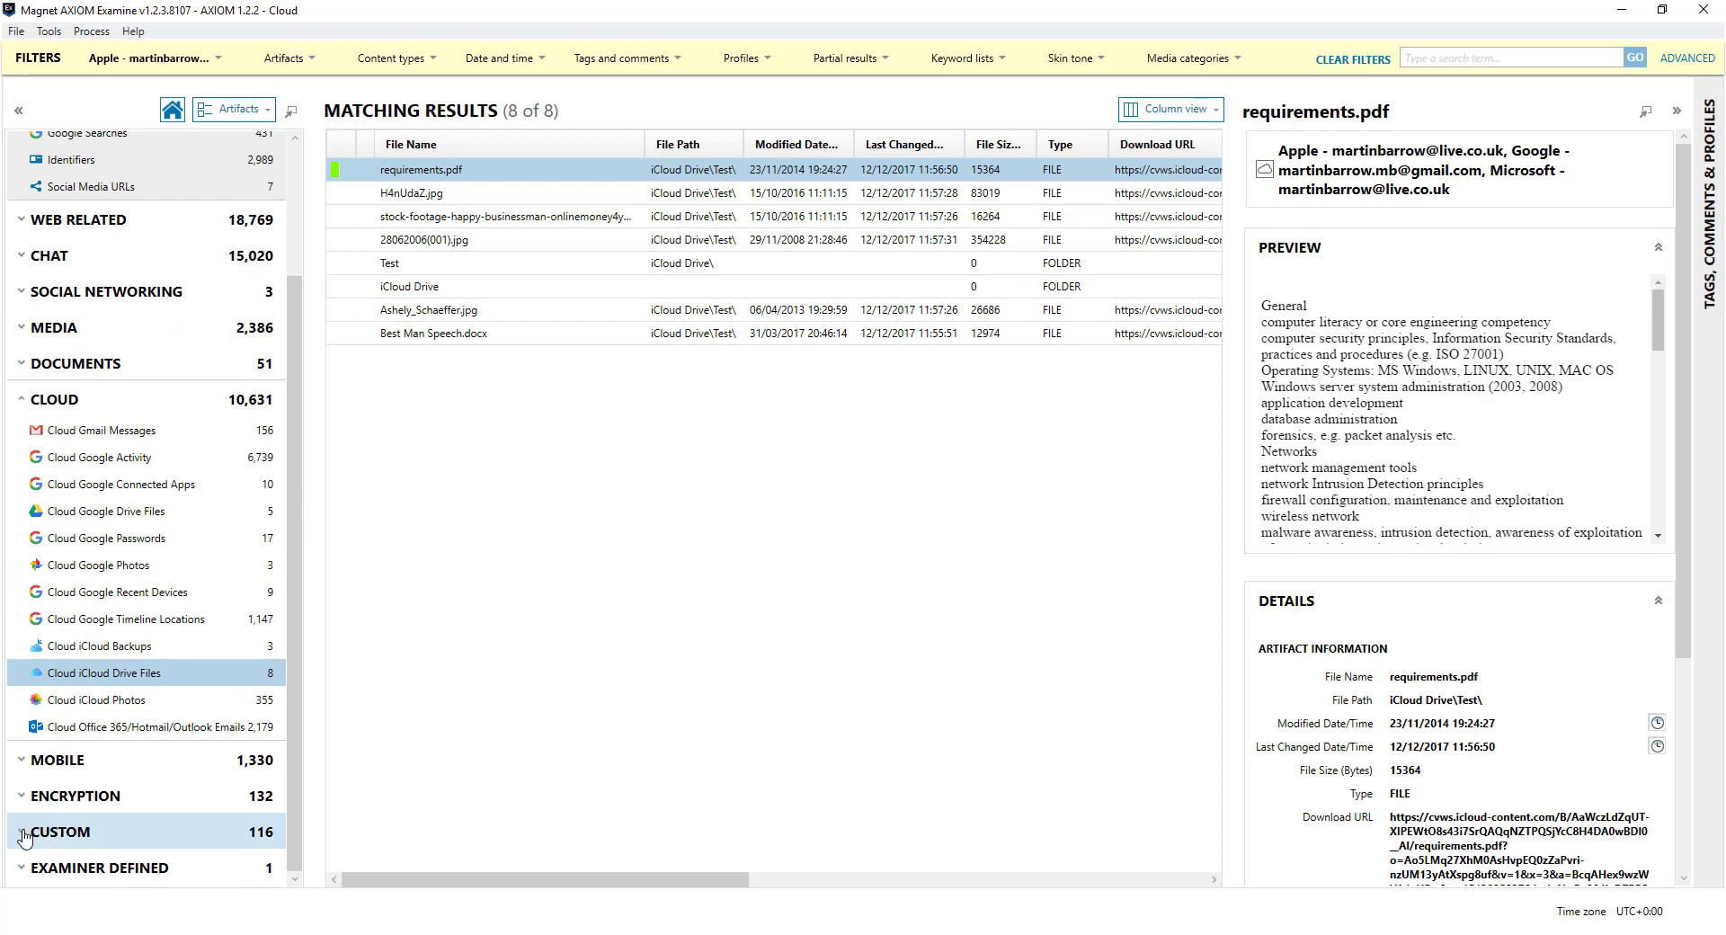
scroll(253, 833, "up", 5)
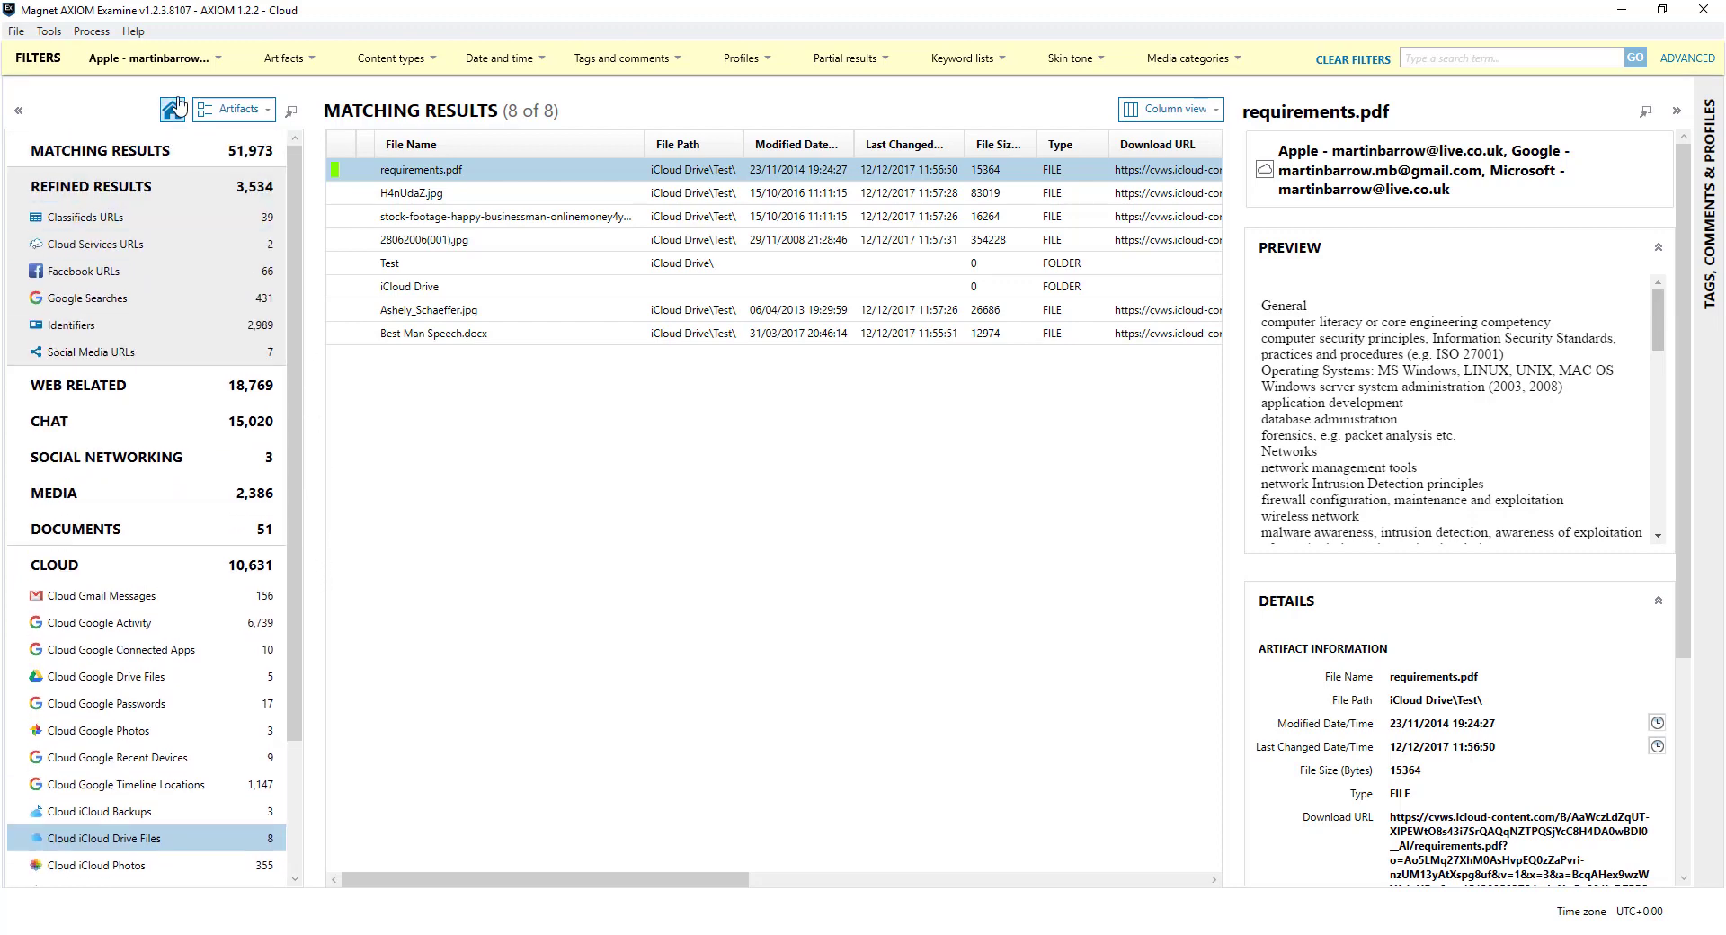
left_click(236, 110)
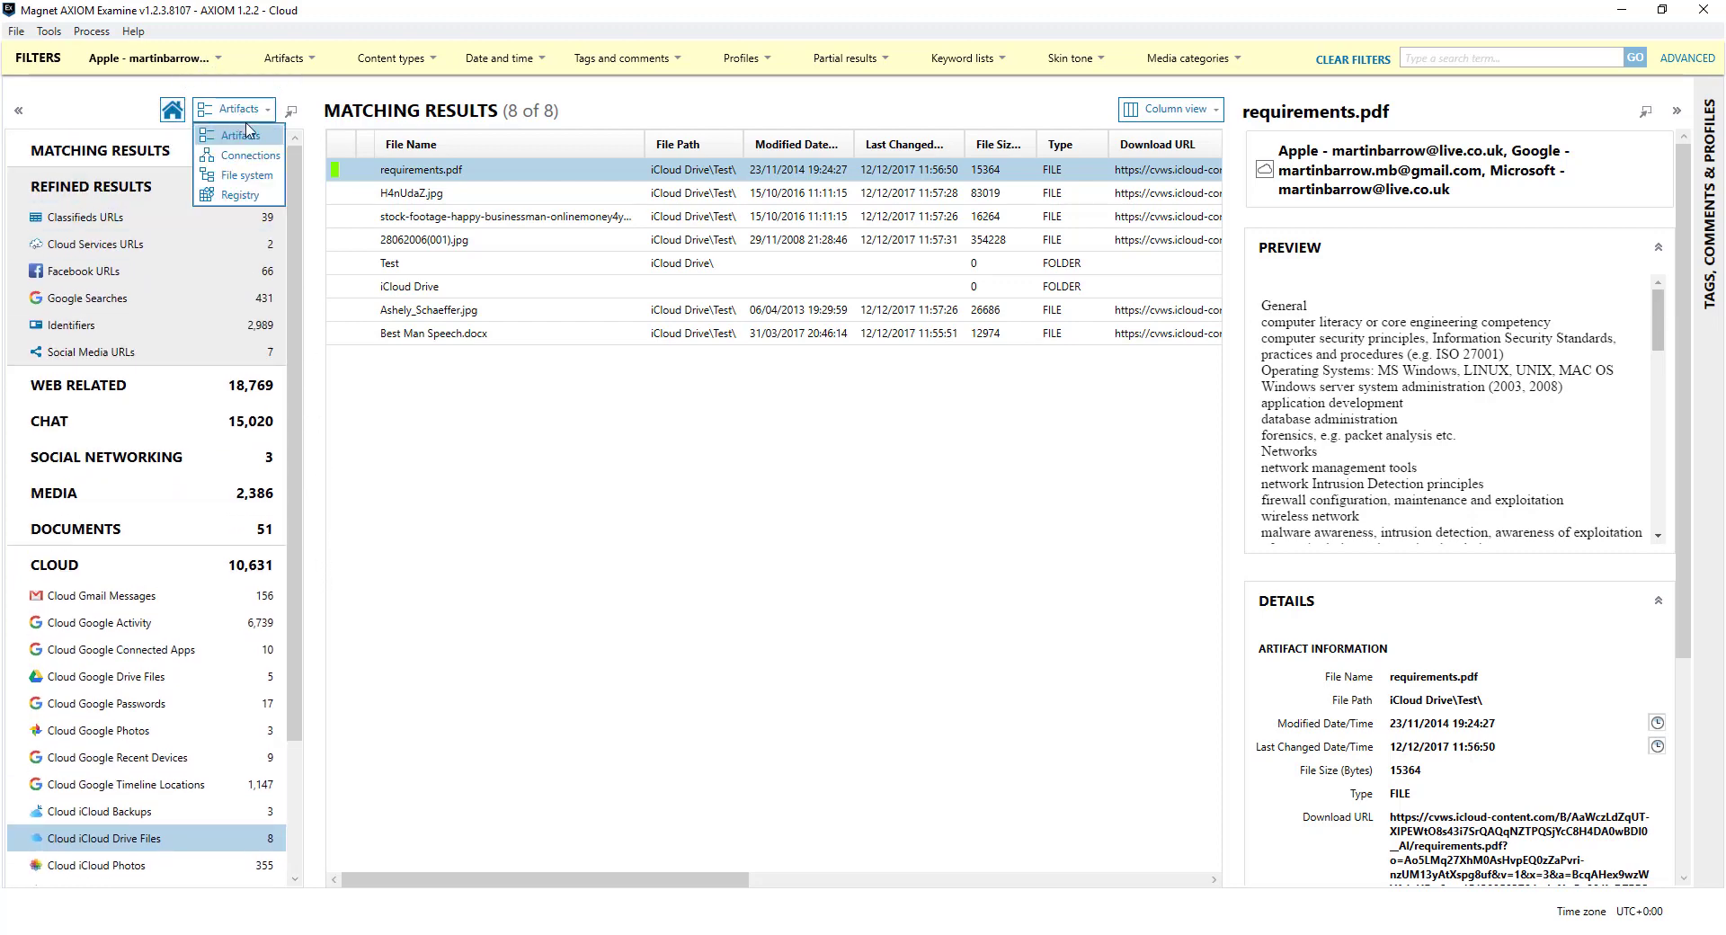
left_click(257, 180)
left_click(30, 171)
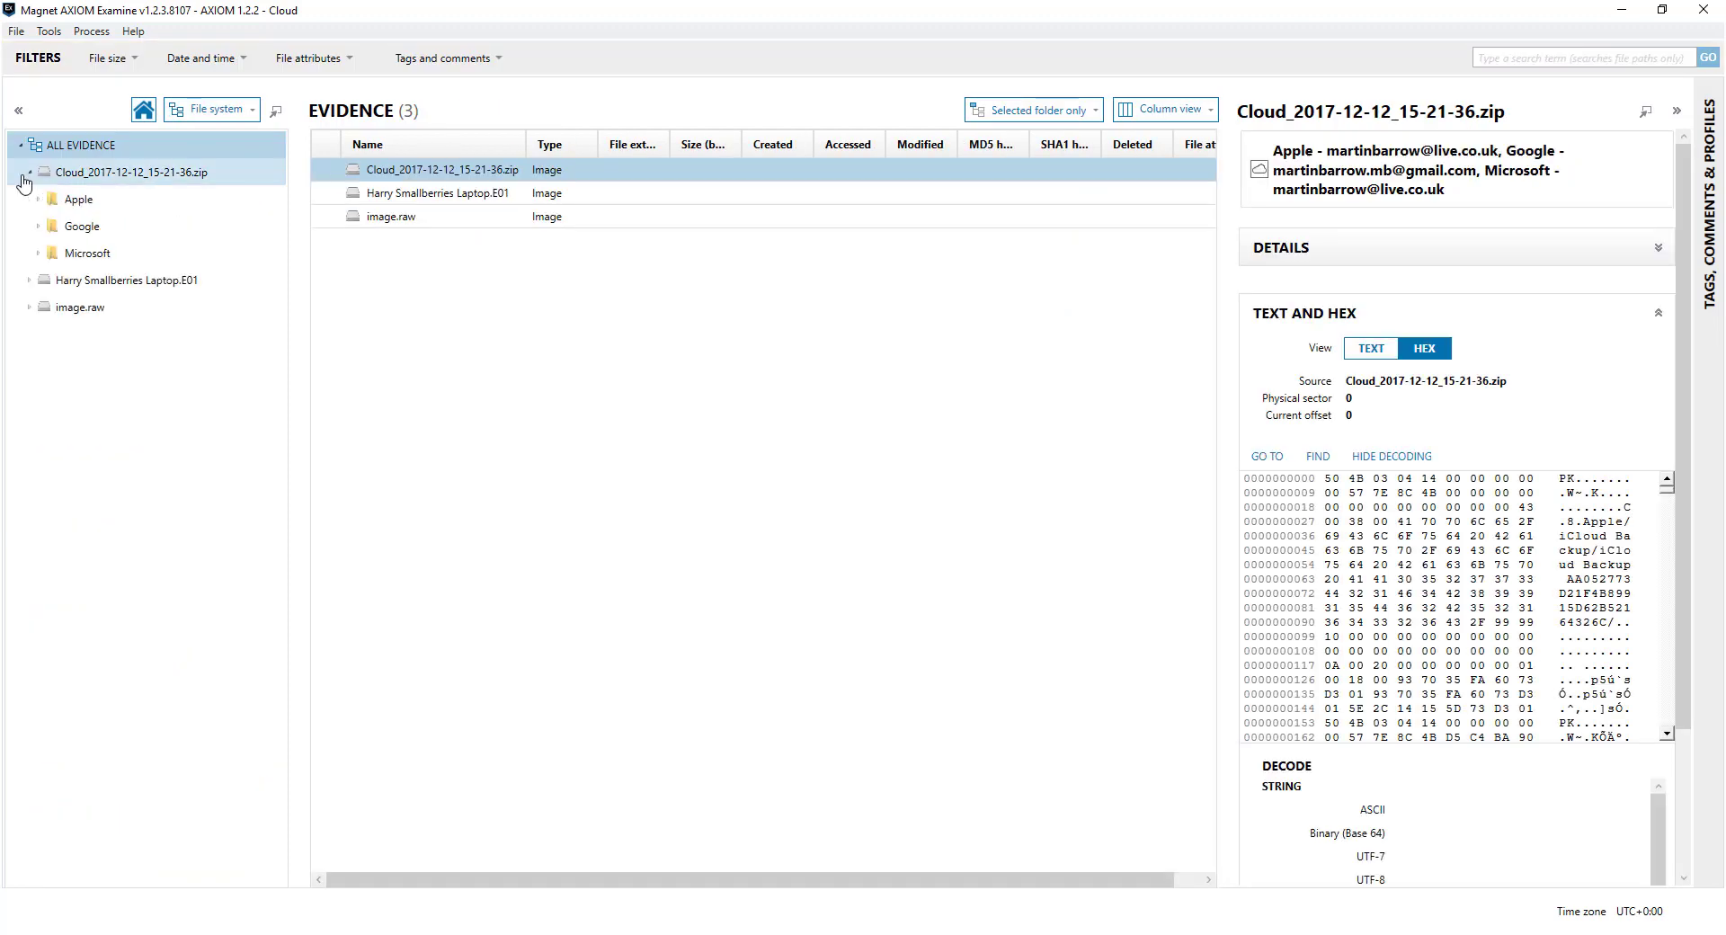
left_click(39, 226)
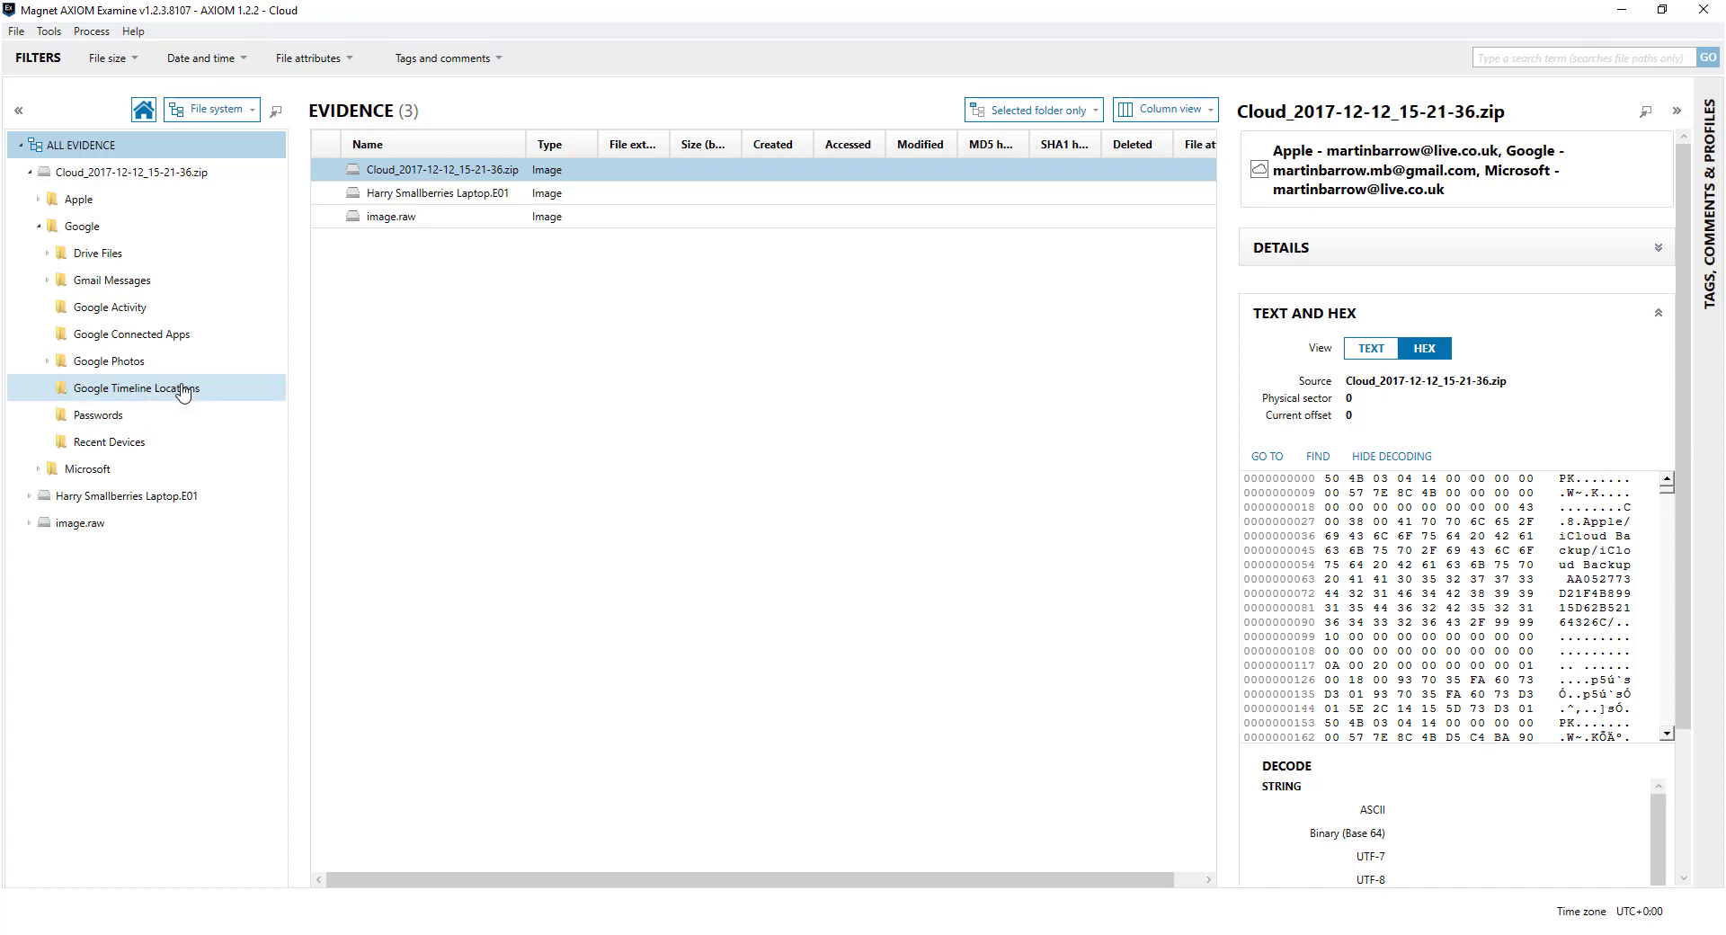
left_click(93, 232)
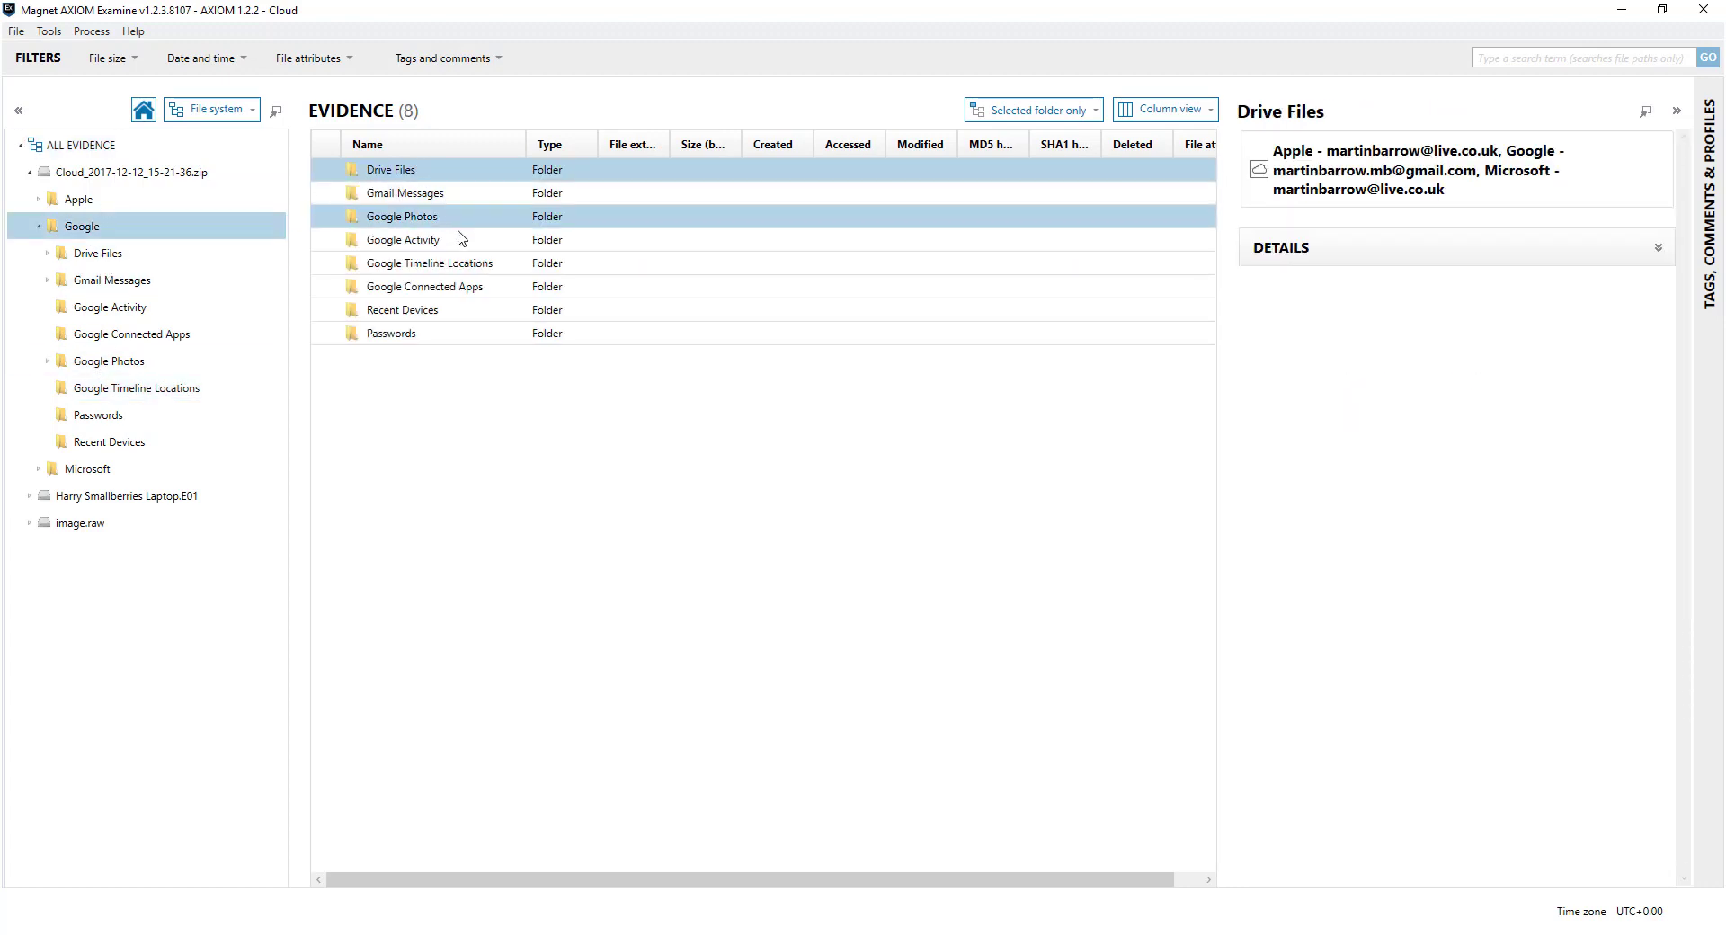
View artifacts related to the Google Timeline Locations folder under the Cloud Google Timeline Locations category
right_click(483, 265)
left_click(521, 278)
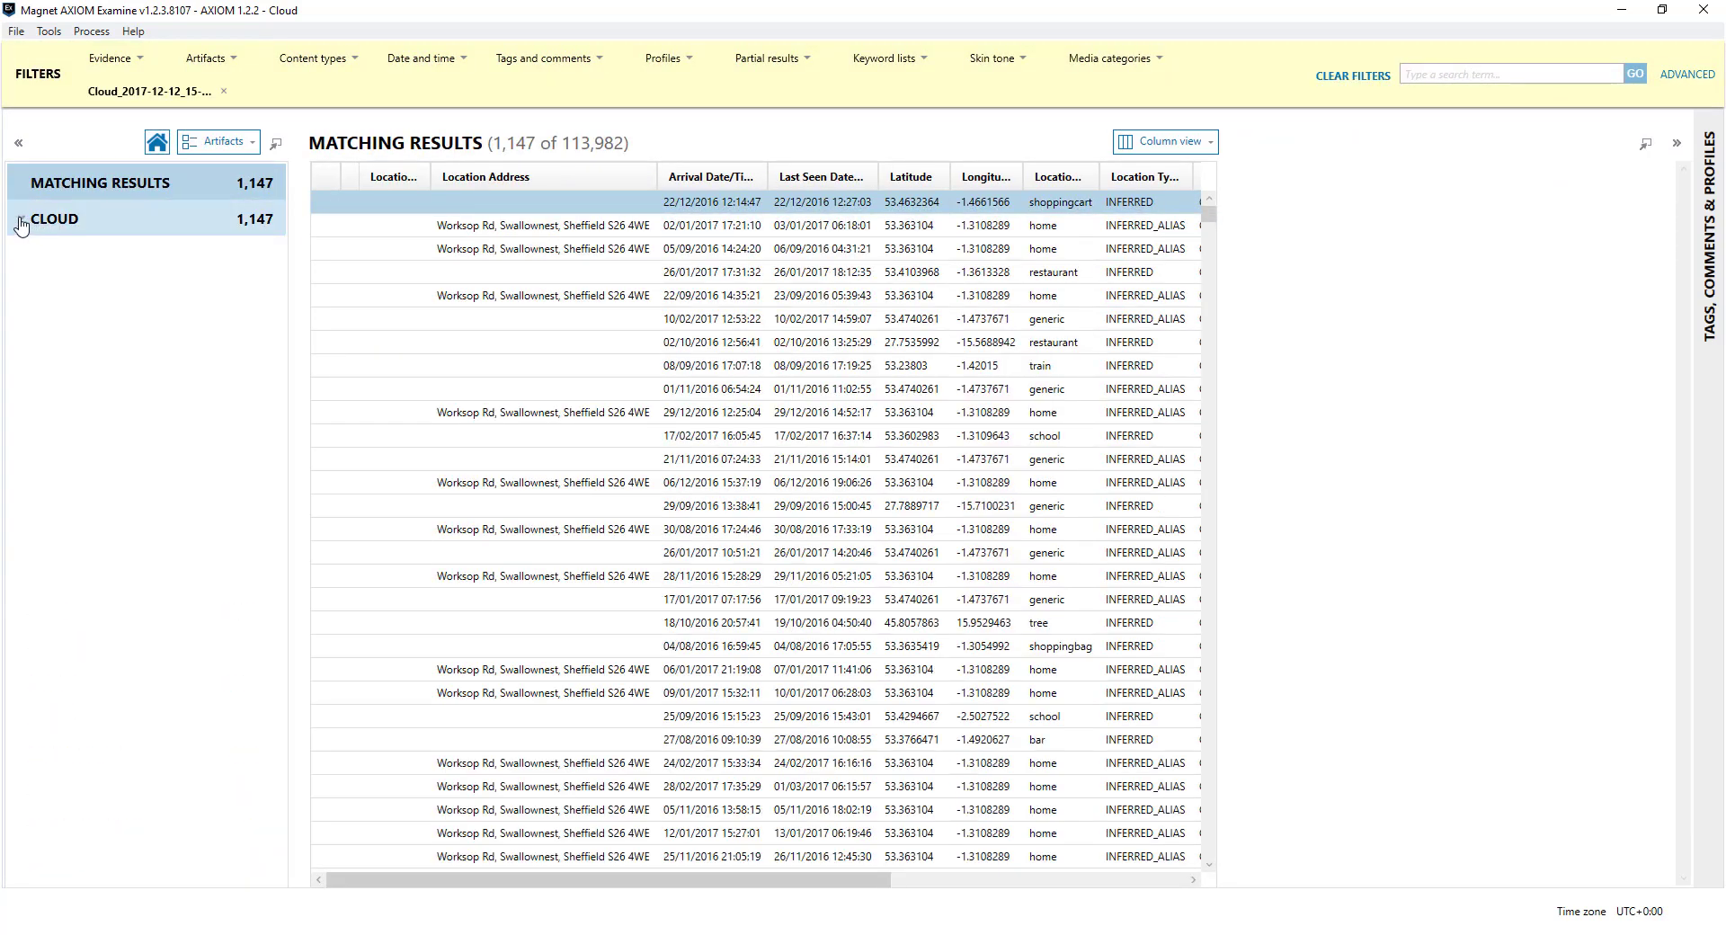
left_click(21, 218)
left_click(104, 258)
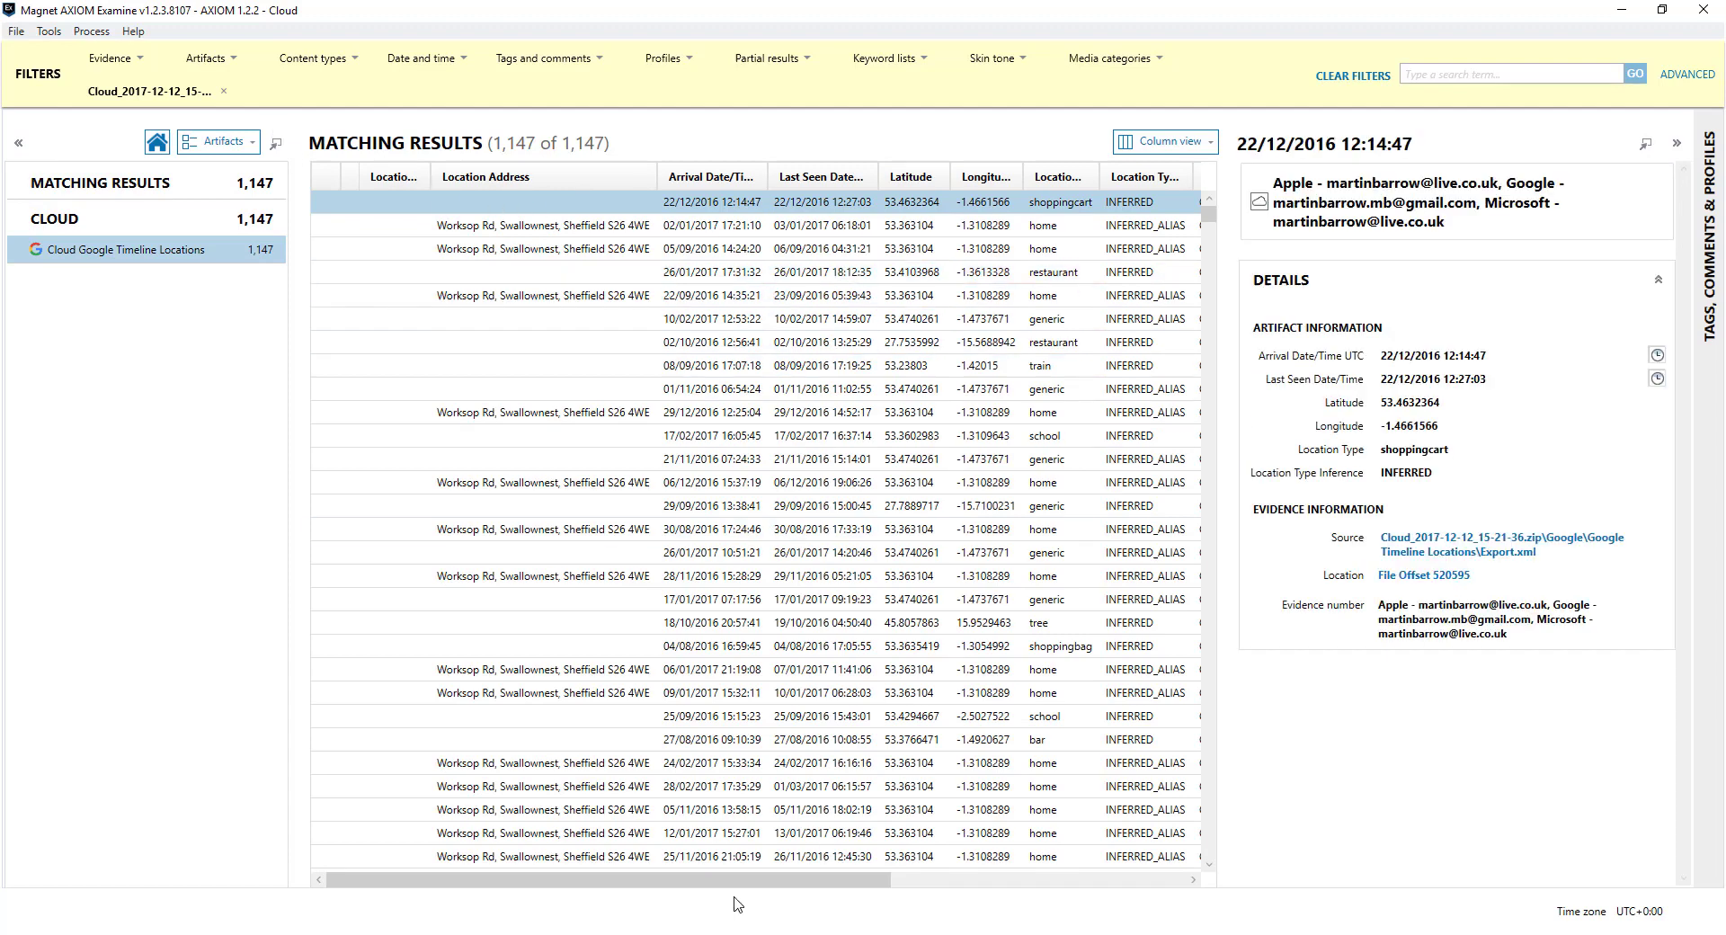
left_click_drag(737, 882, 937, 881)
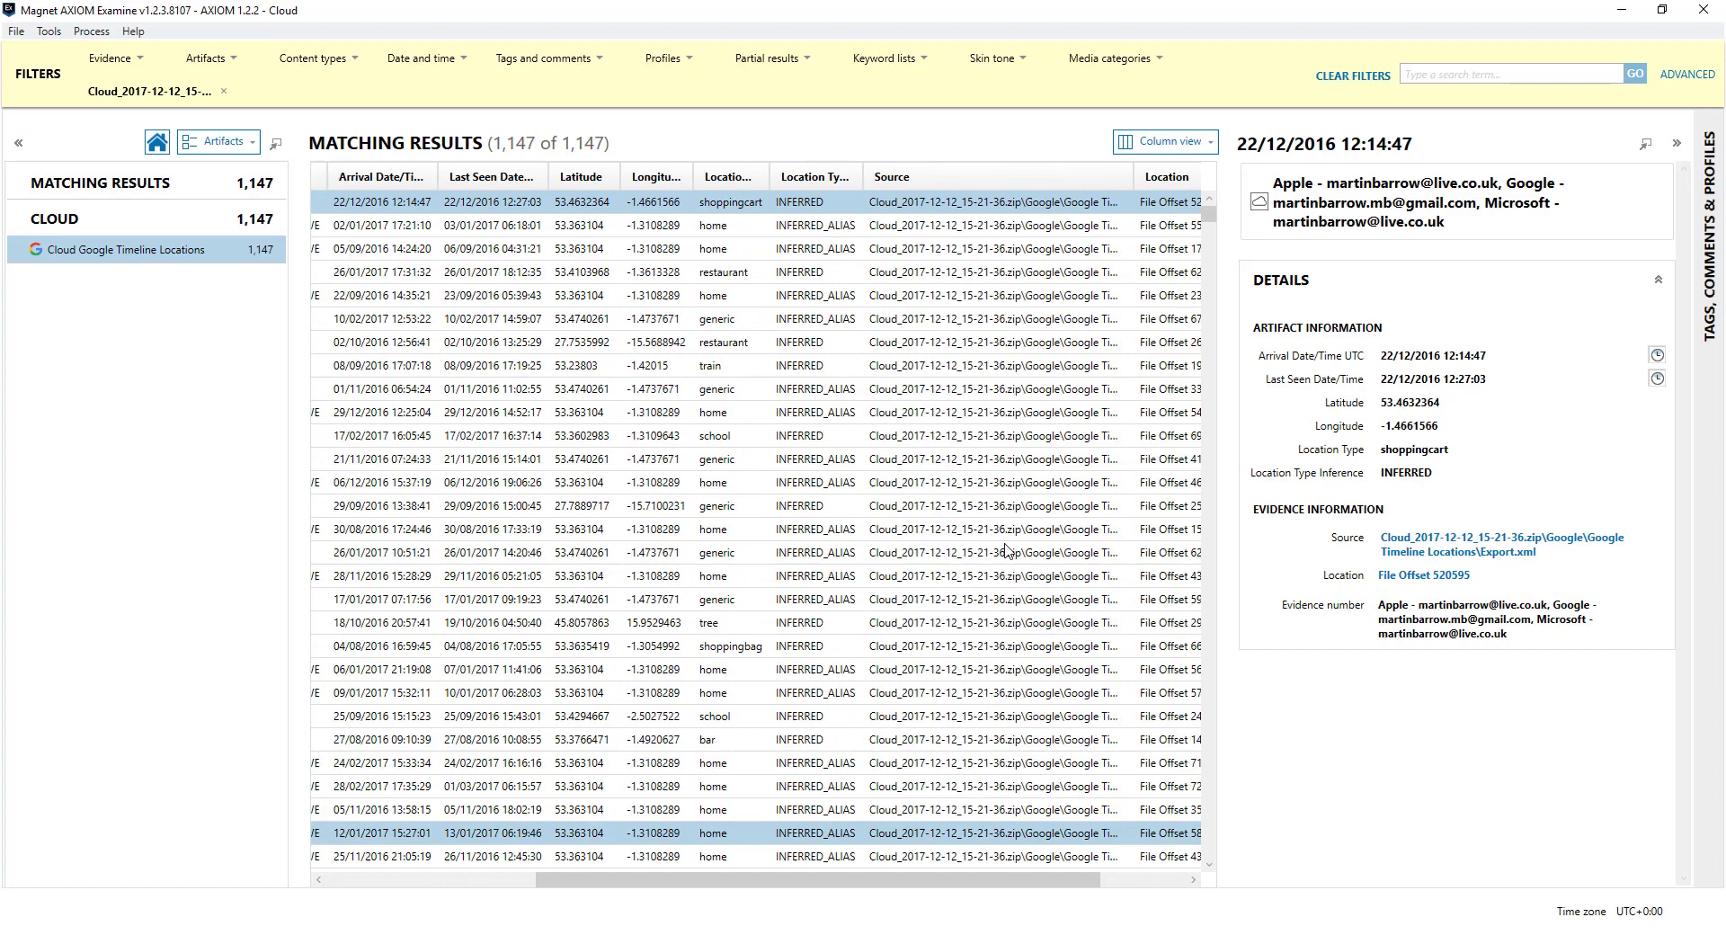
Clear all filters and reselect Cloud Google Timeline Locations, showing 1,147 items
left_click(1353, 75)
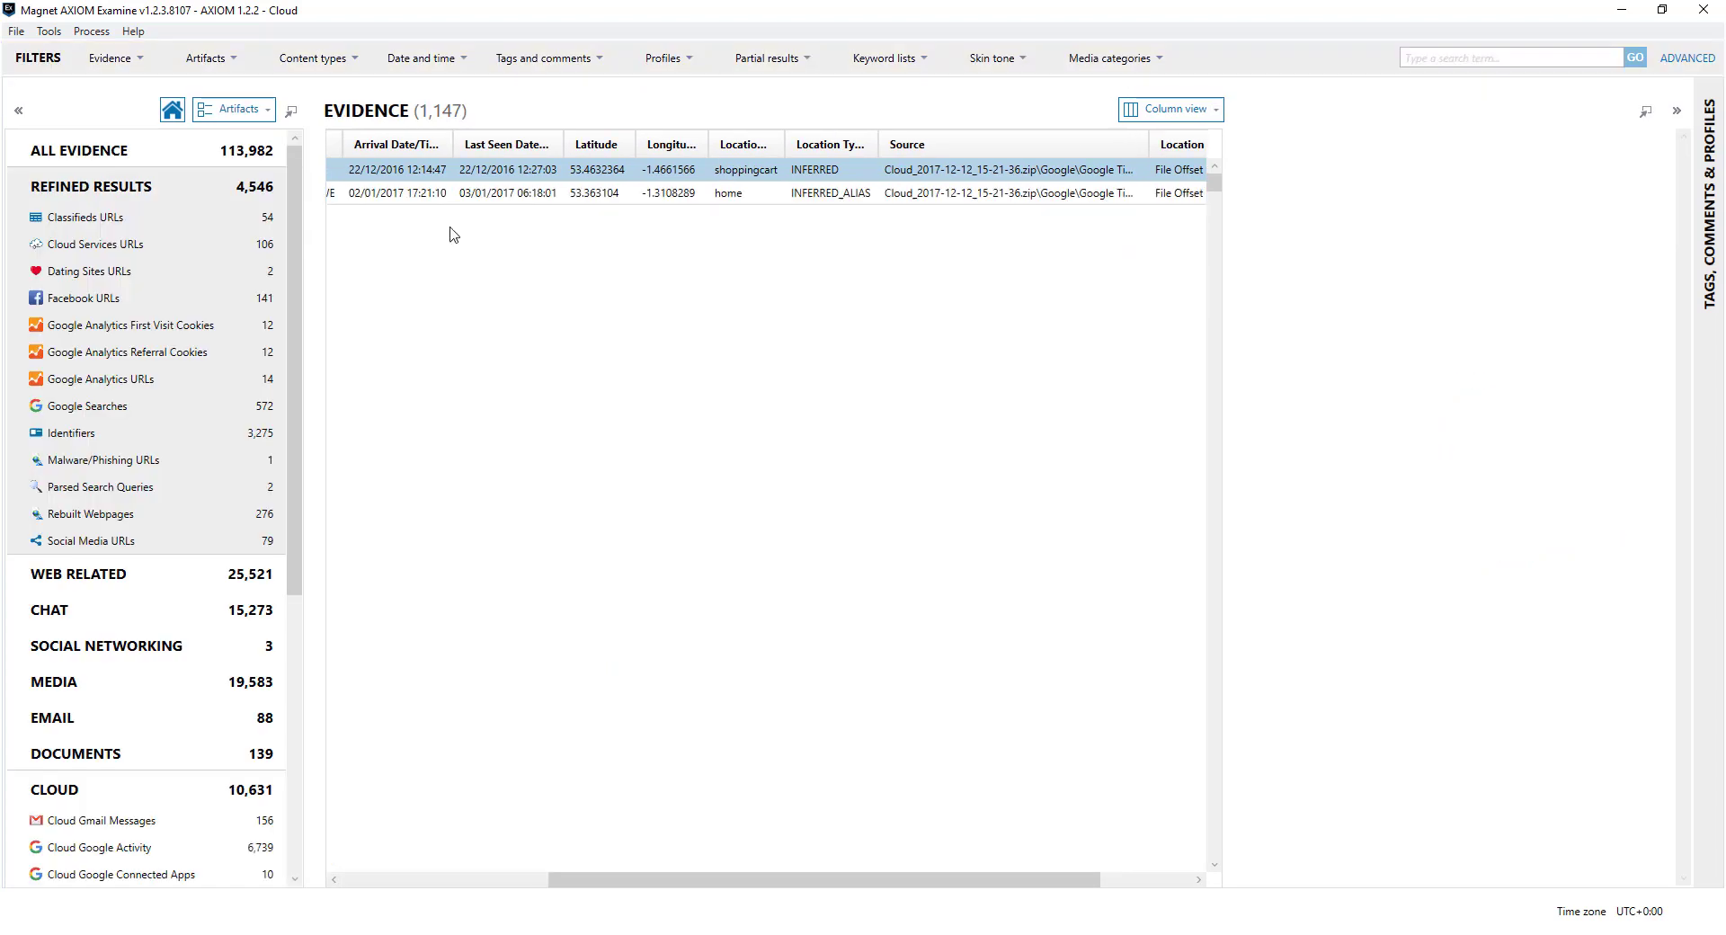
scroll(173, 730, "down", 4)
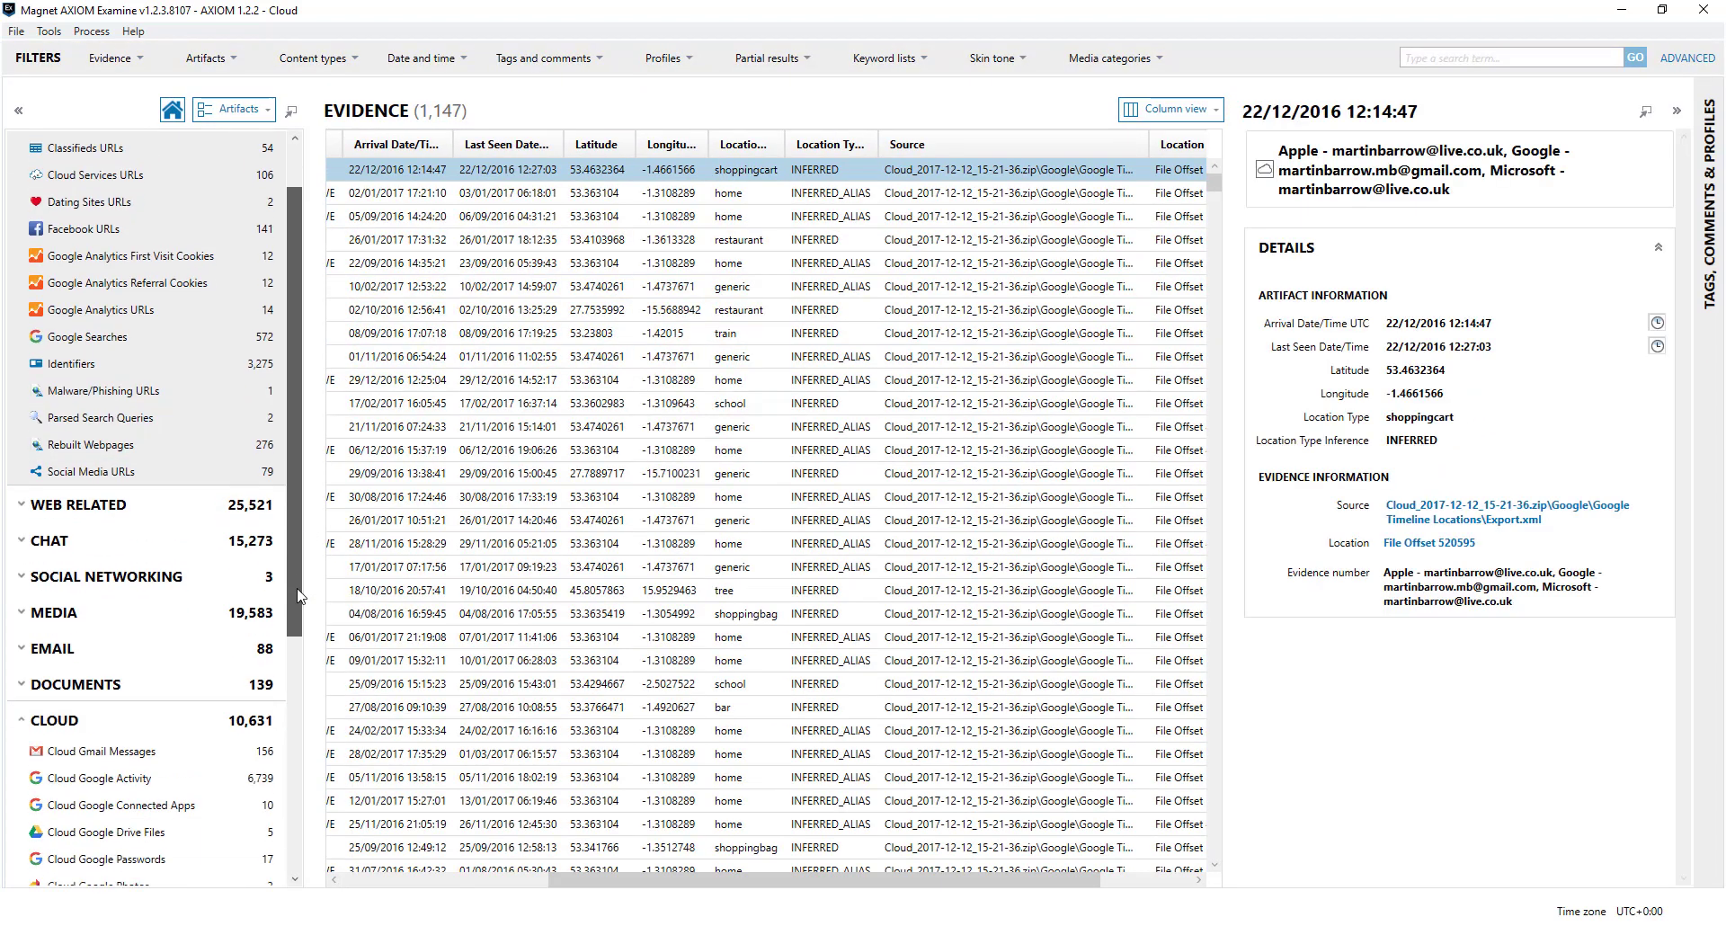
left_click(171, 724)
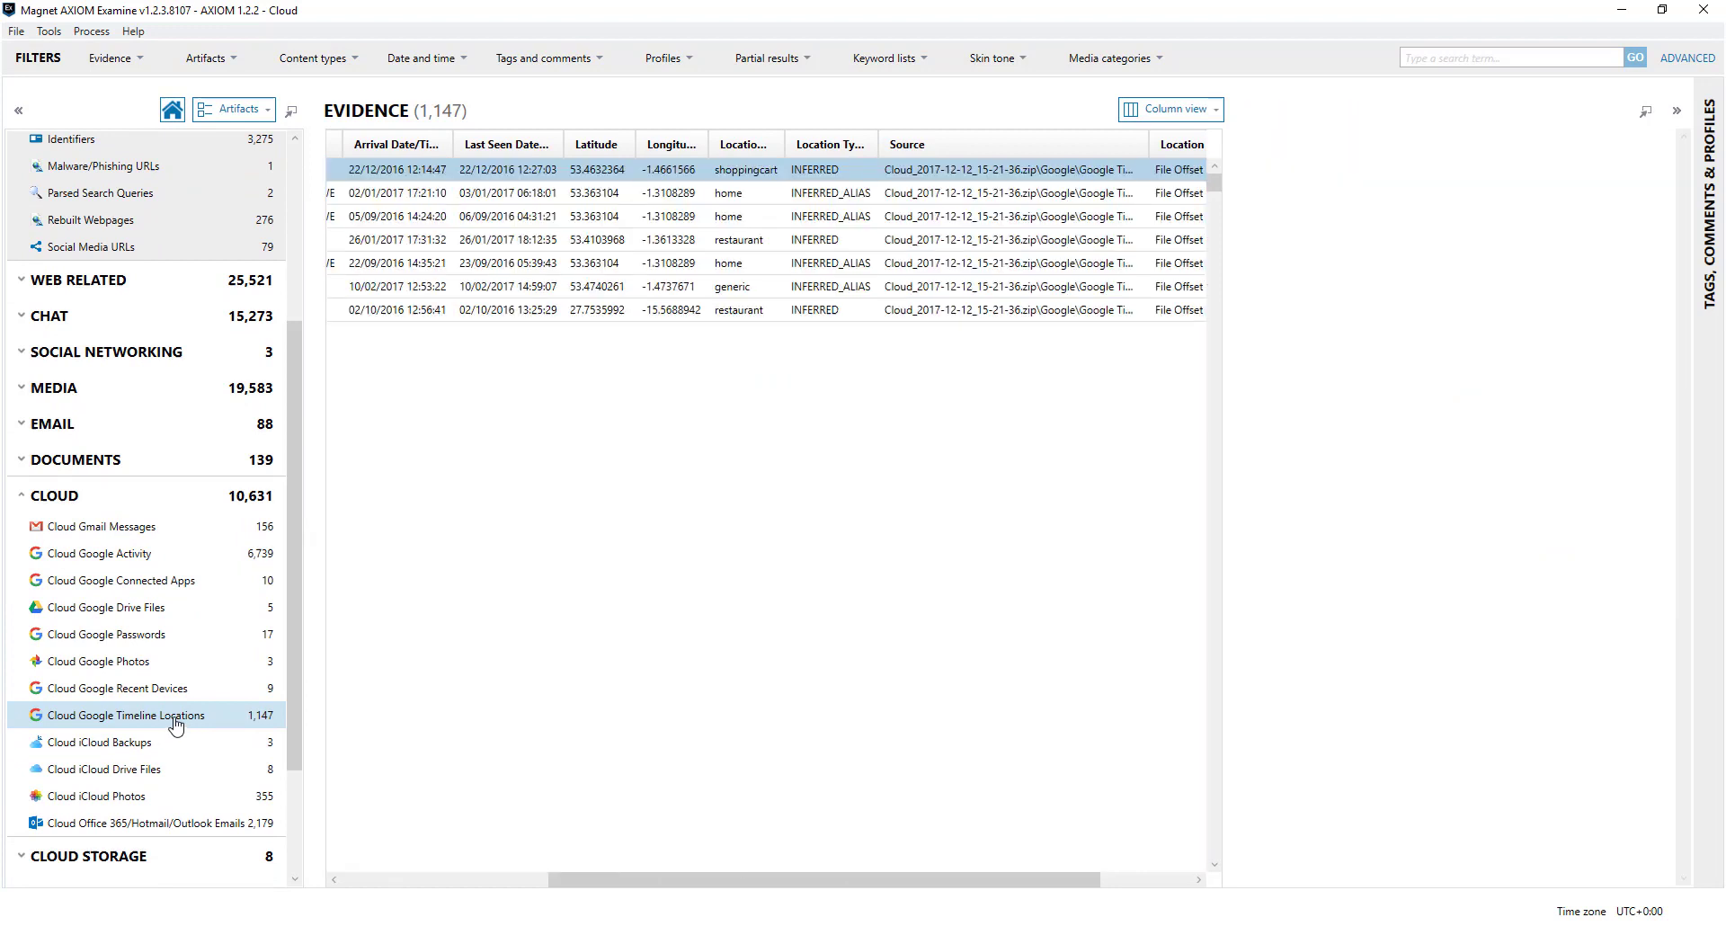